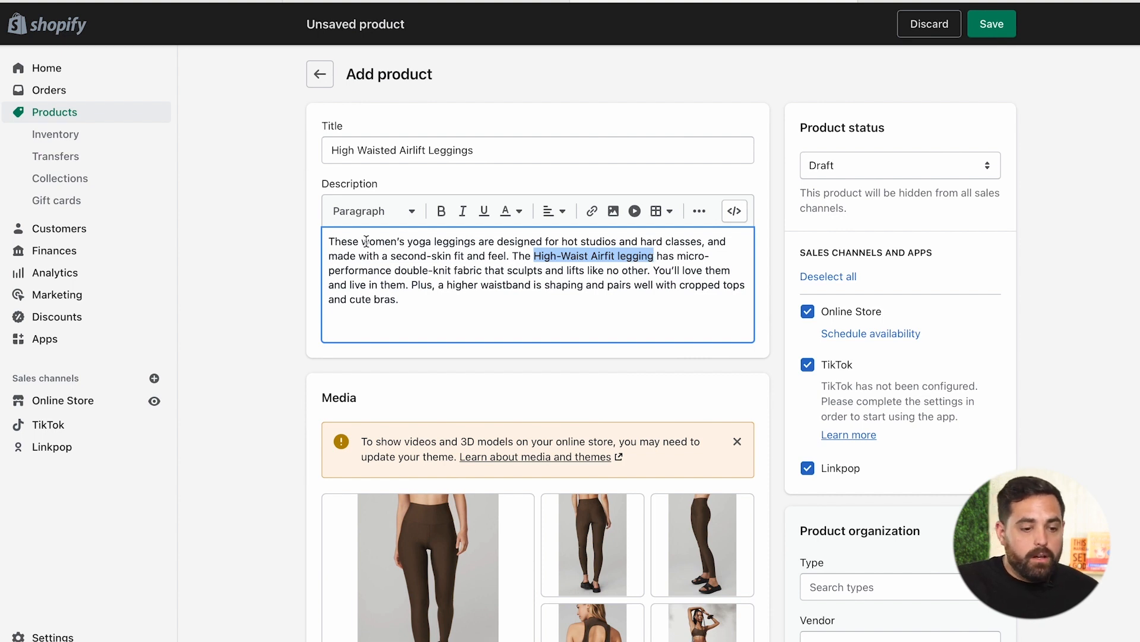
Examine the product description's wording on intended use, fabric, fit, waistband and outfit pairing
drag(362, 242, 474, 245)
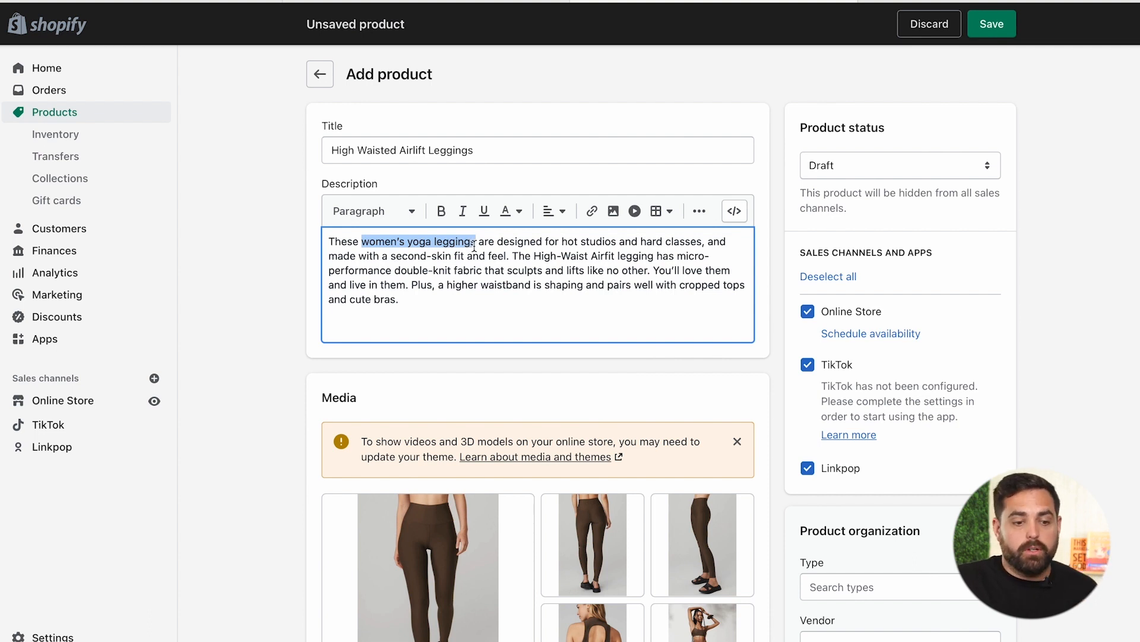
click(572, 257)
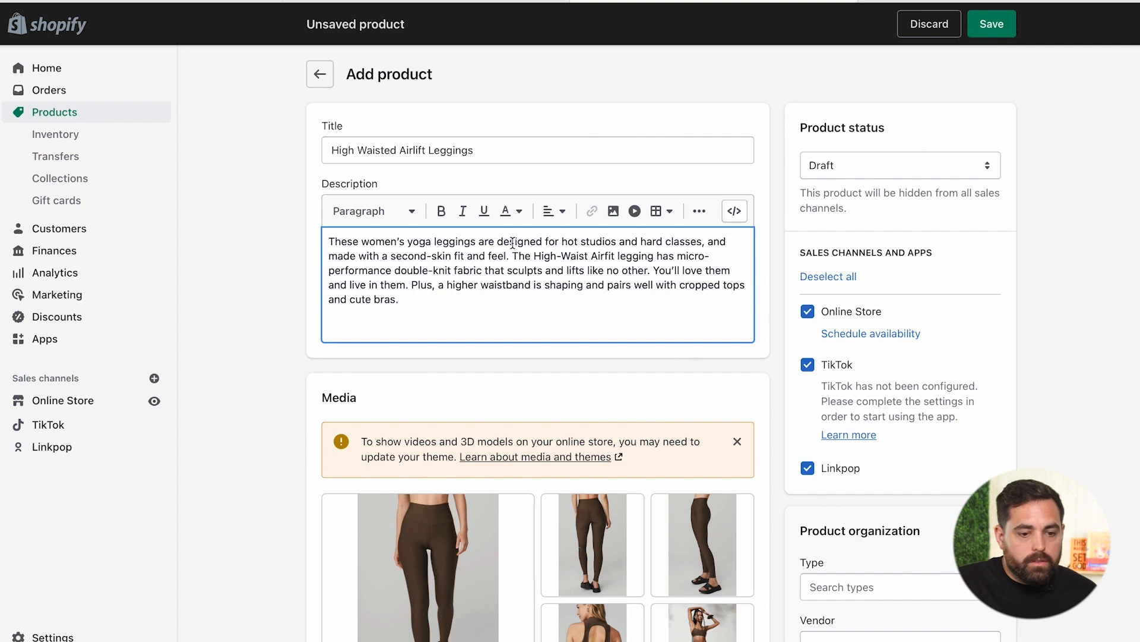
drag(503, 242, 698, 241)
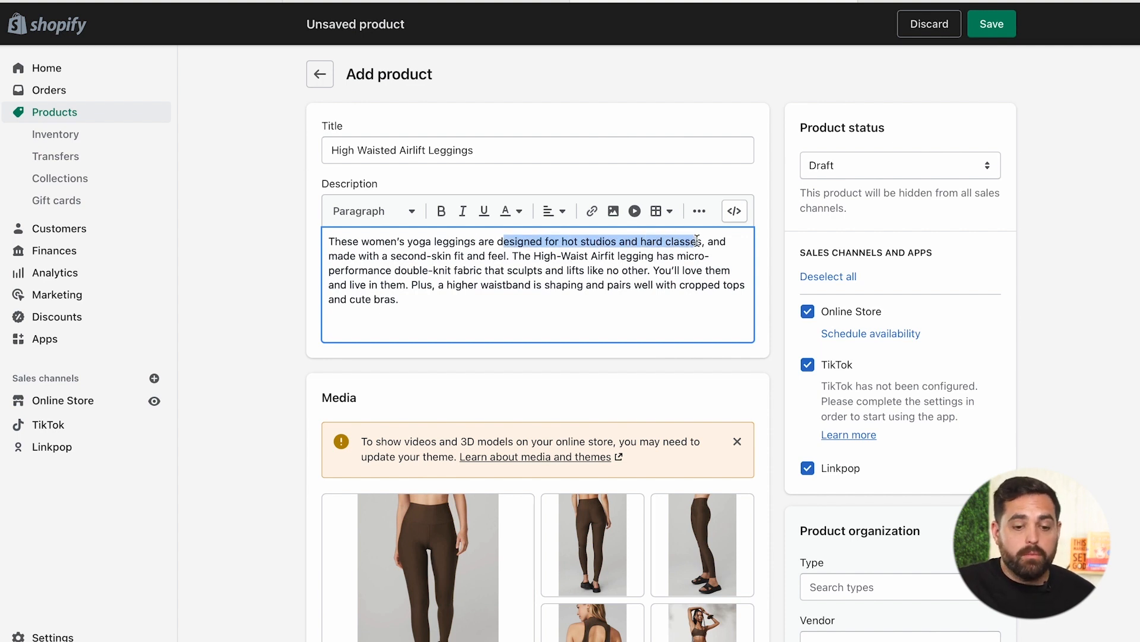
drag(658, 271, 407, 286)
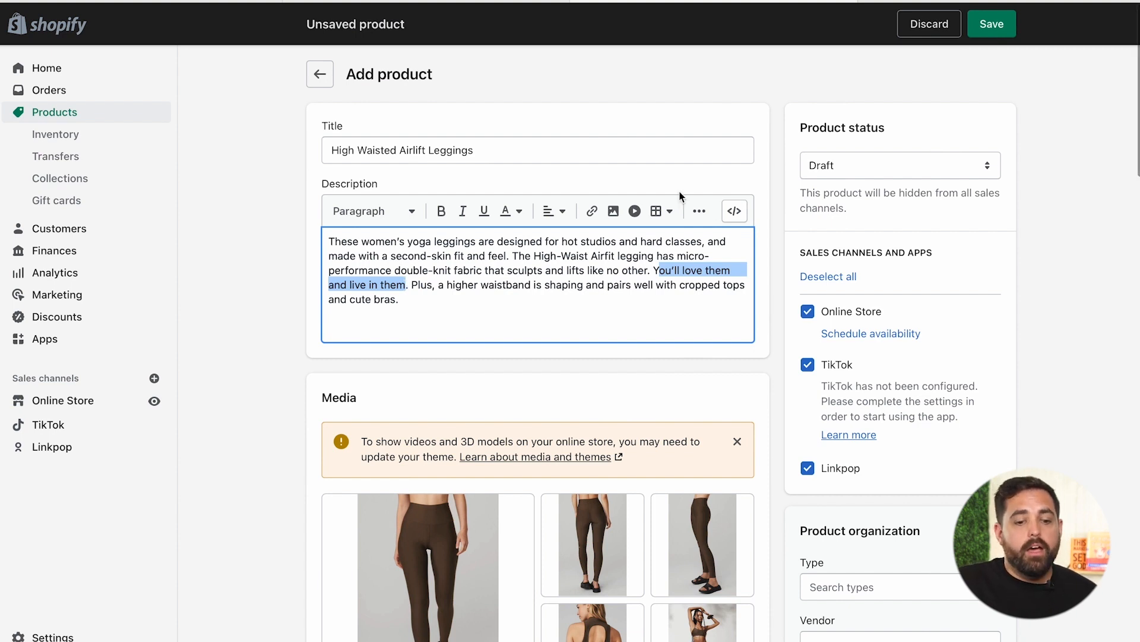
click(608, 289)
drag(609, 290, 666, 292)
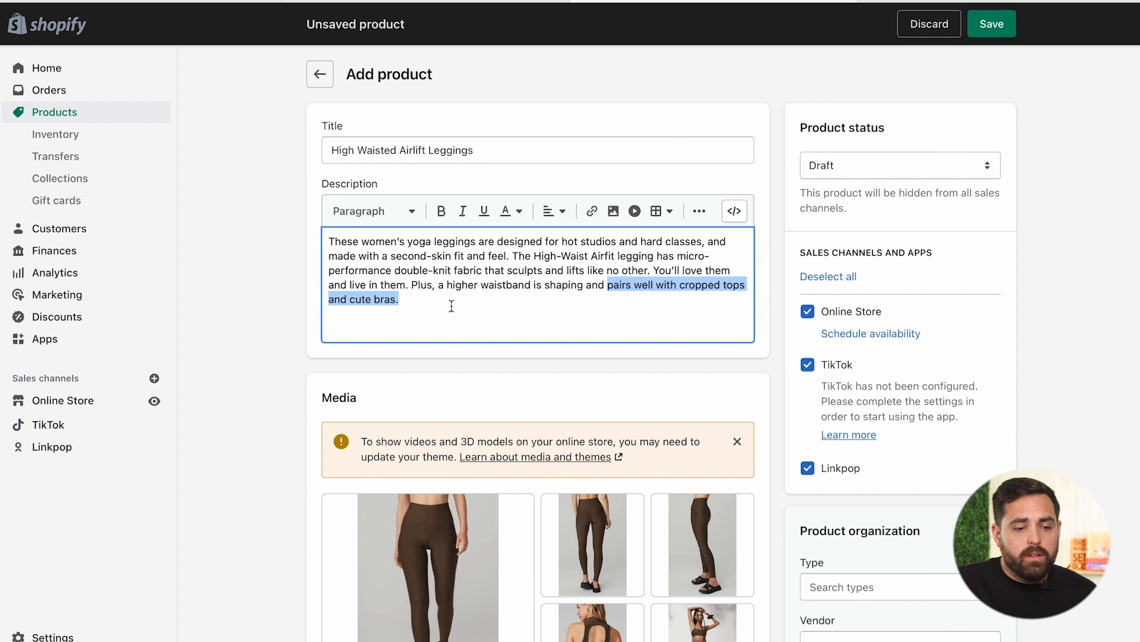
click(709, 244)
drag(710, 243, 709, 256)
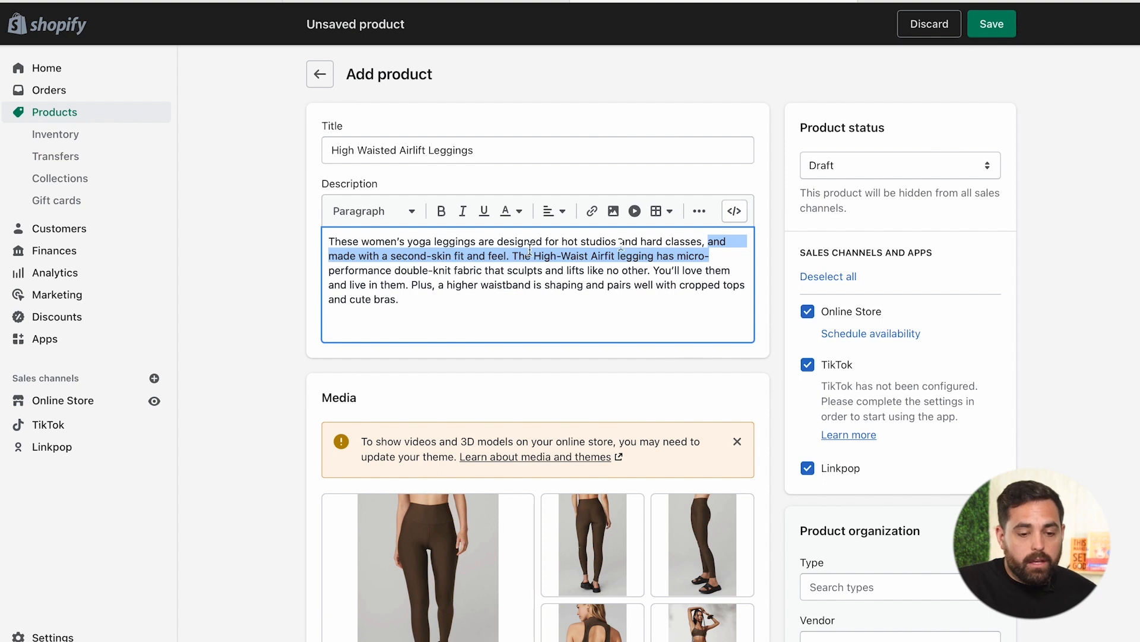
click(661, 256)
drag(677, 256, 610, 276)
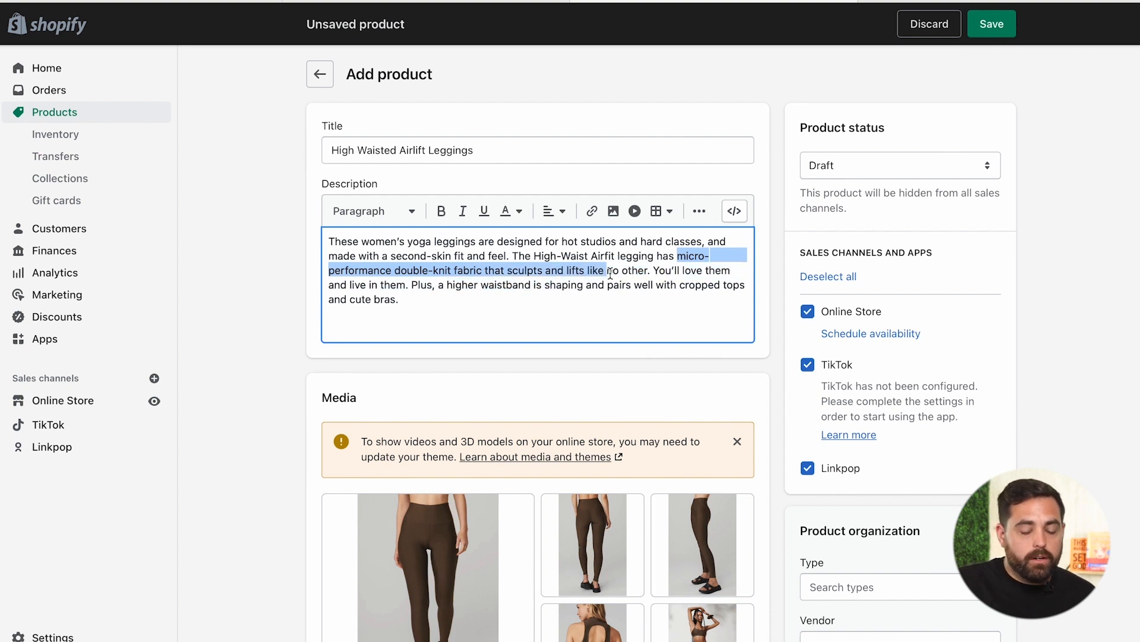
drag(444, 286, 550, 287)
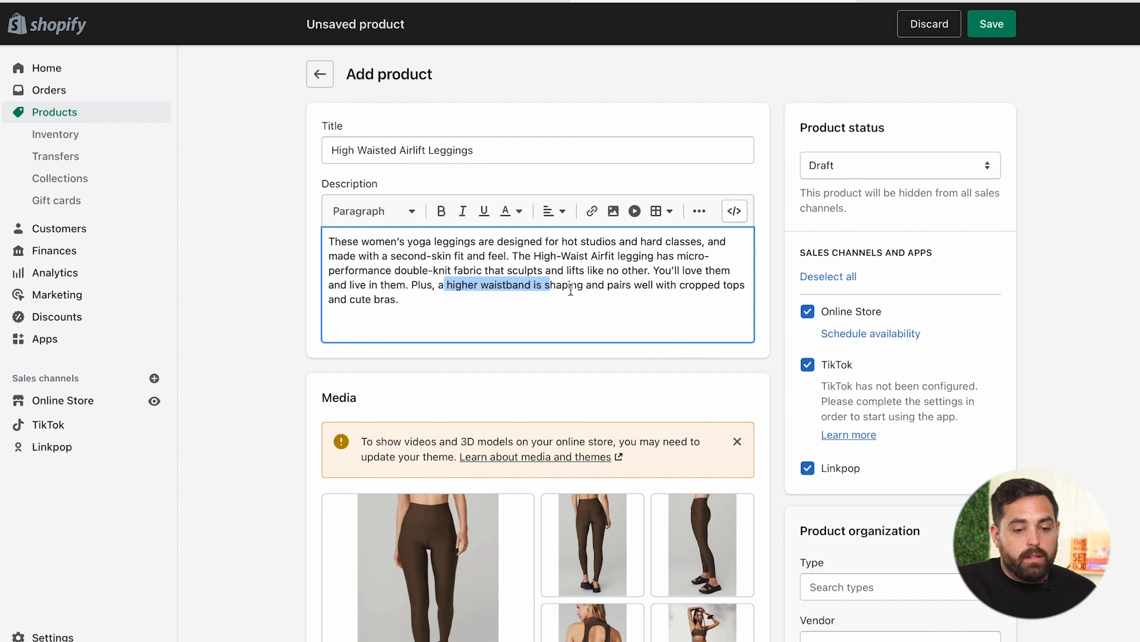
click(571, 287)
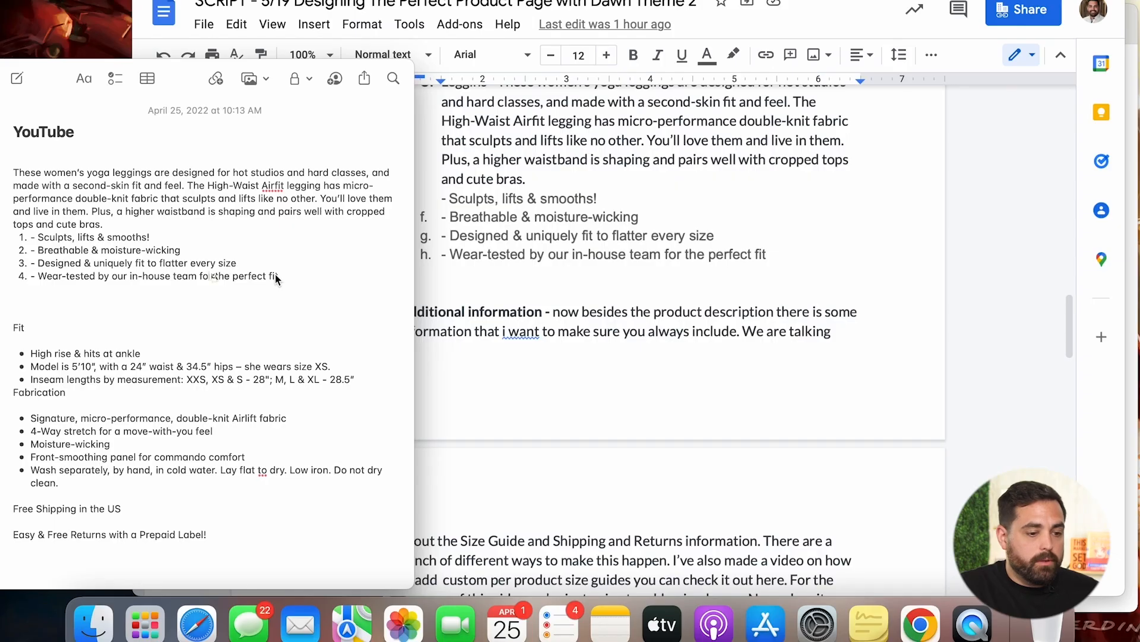
Copy the four feature lines, from "Sculpts, lifts & smooths!" to "Wear-tested", from the YouTube note into the Shopify product description below the paragraph
drag(279, 276, 31, 240)
key(super+c)
key(ctrl+Right)
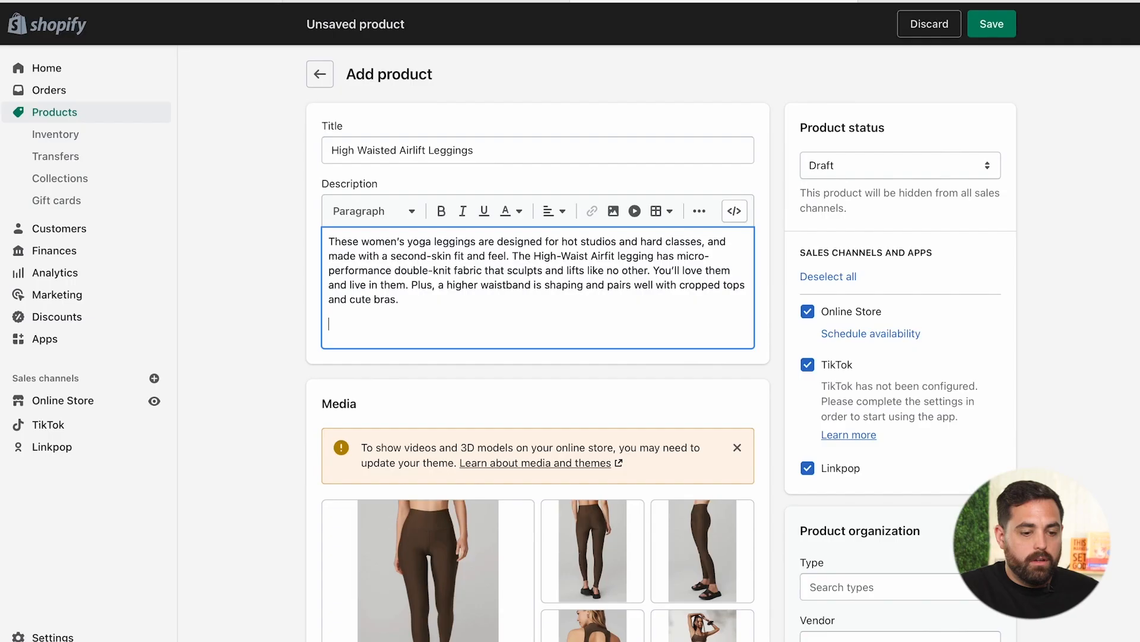
key(super+v)
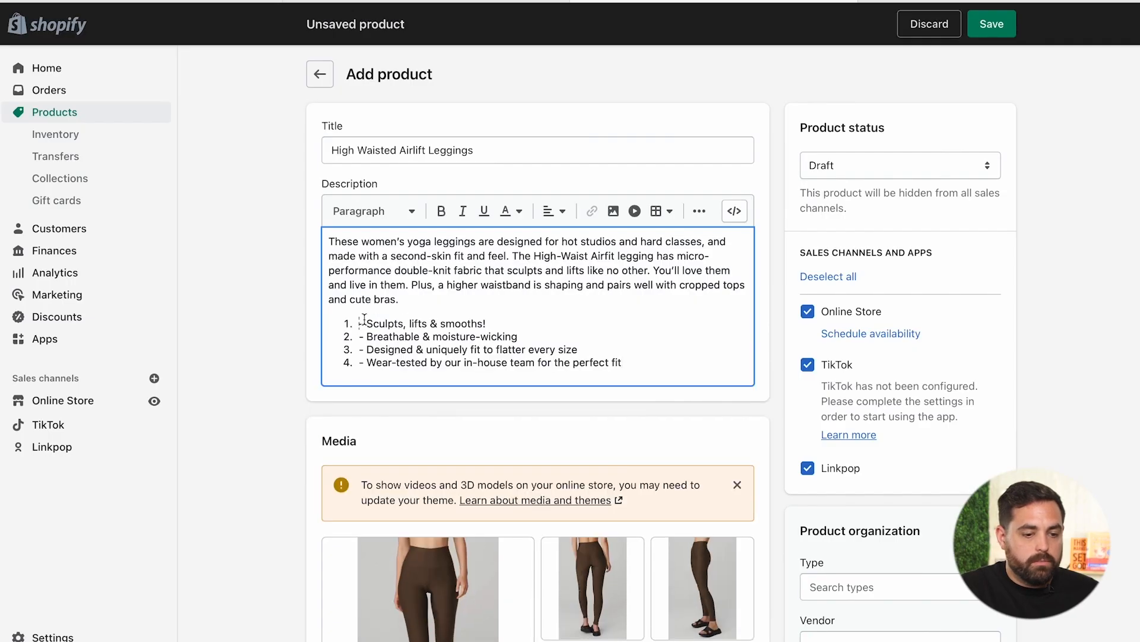
Remove the automatic numbering from all four feature lines so each stands as a plain dashed paragraph
key(BackSpace)
key(Return)
key(Down)
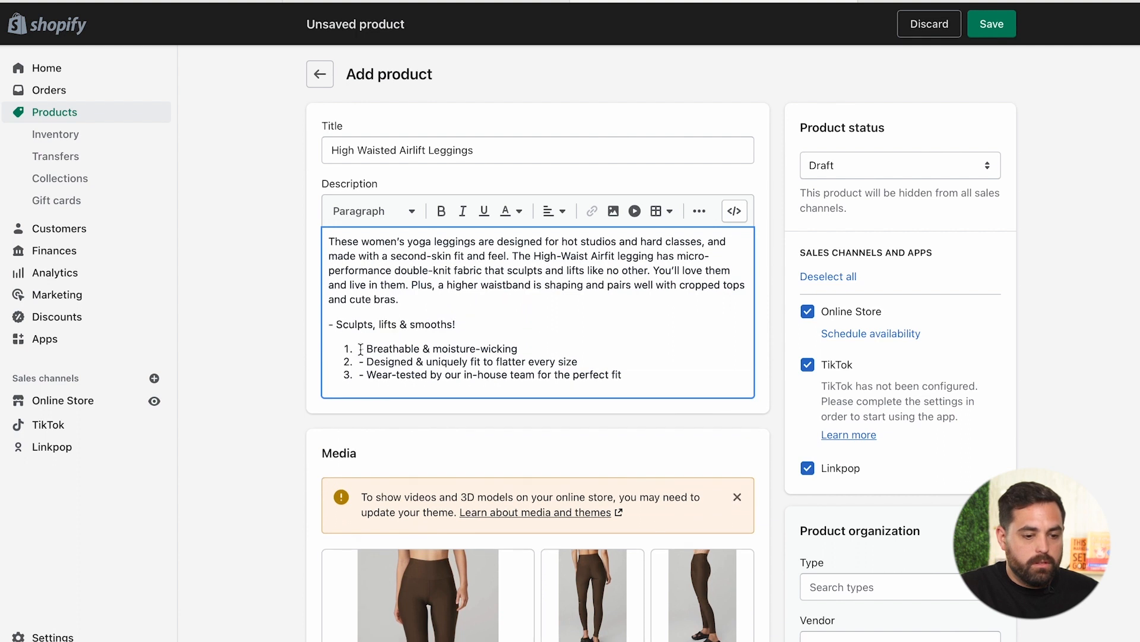
key(BackSpace)
key(Return)
key(Down)
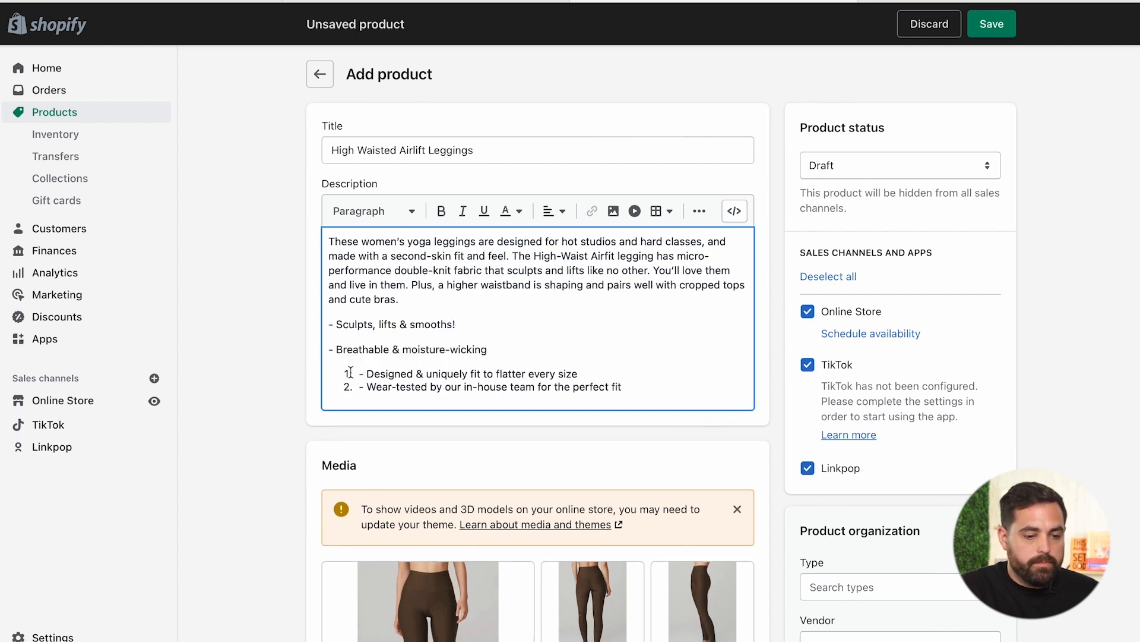
key(BackSpace)
key(Return)
key(Down)
key(BackSpace)
key(Return)
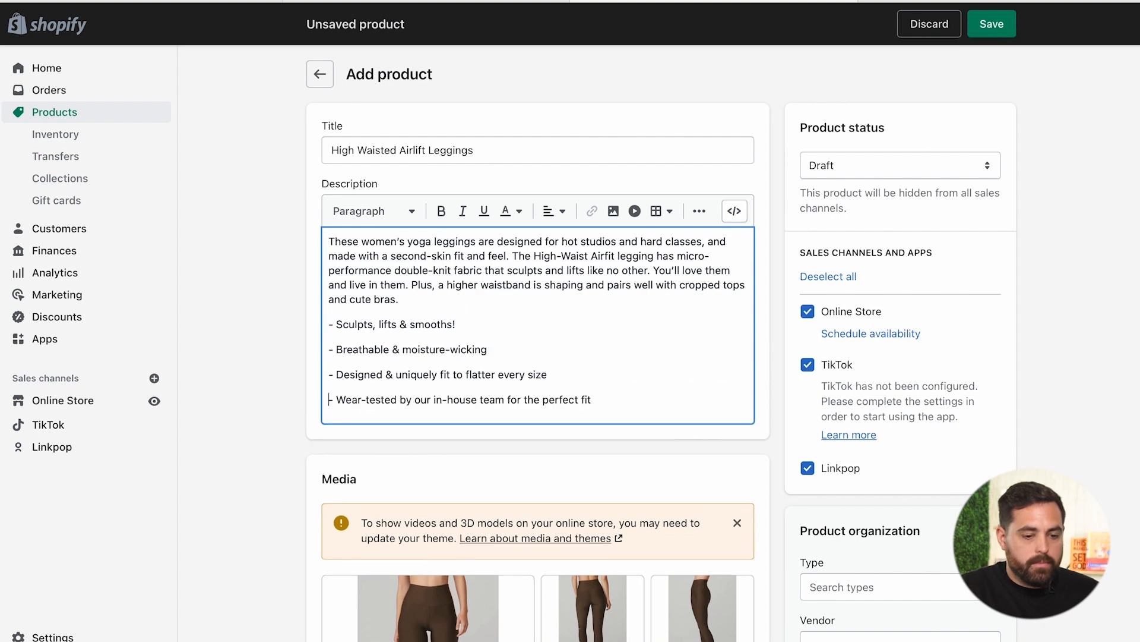
Delete the dash before "Sculpts, lifts & smooths!" and format that line as a bulleted list item
click(333, 329)
key(BackSpace)
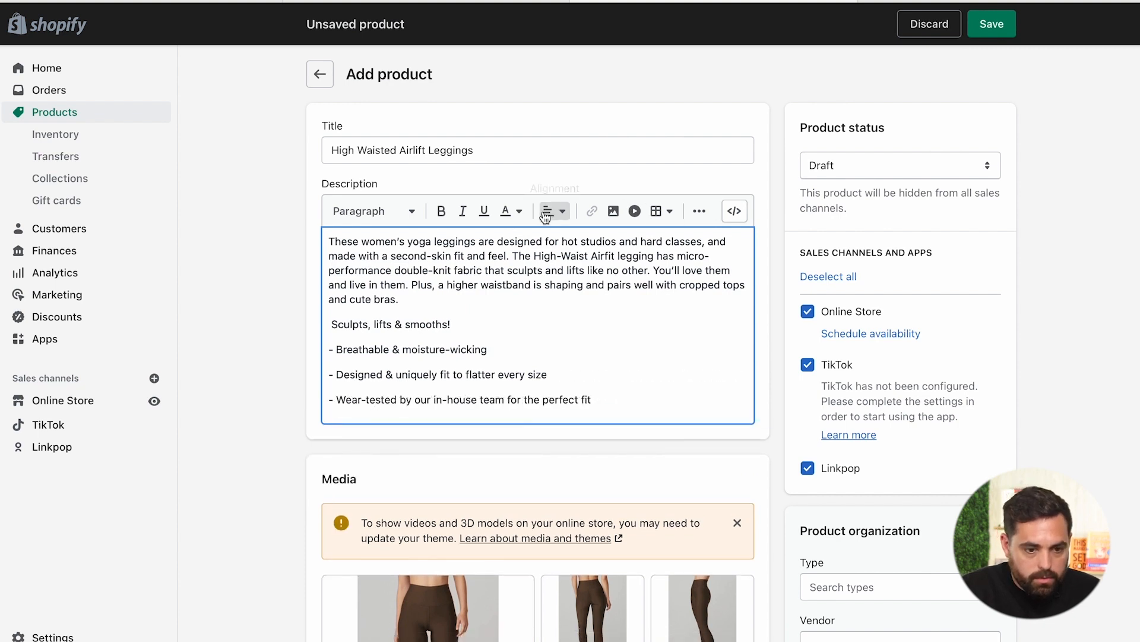
click(700, 211)
click(699, 213)
click(699, 212)
click(699, 213)
click(699, 213)
click(699, 212)
click(699, 220)
click(653, 241)
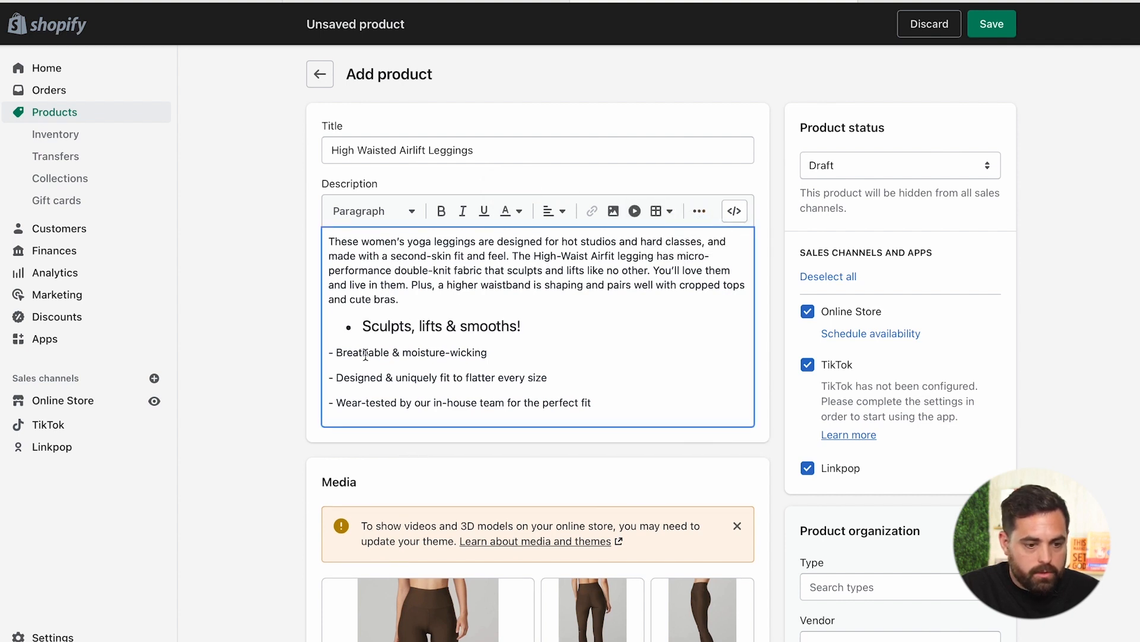
Strip the dashes from "Breathable & moisture-wicking" and "Designed & uniquely fit to flatter every size" and make each its own bullet
click(335, 354)
key(BackSpace)
key(BackSpace)
key(BackSpace)
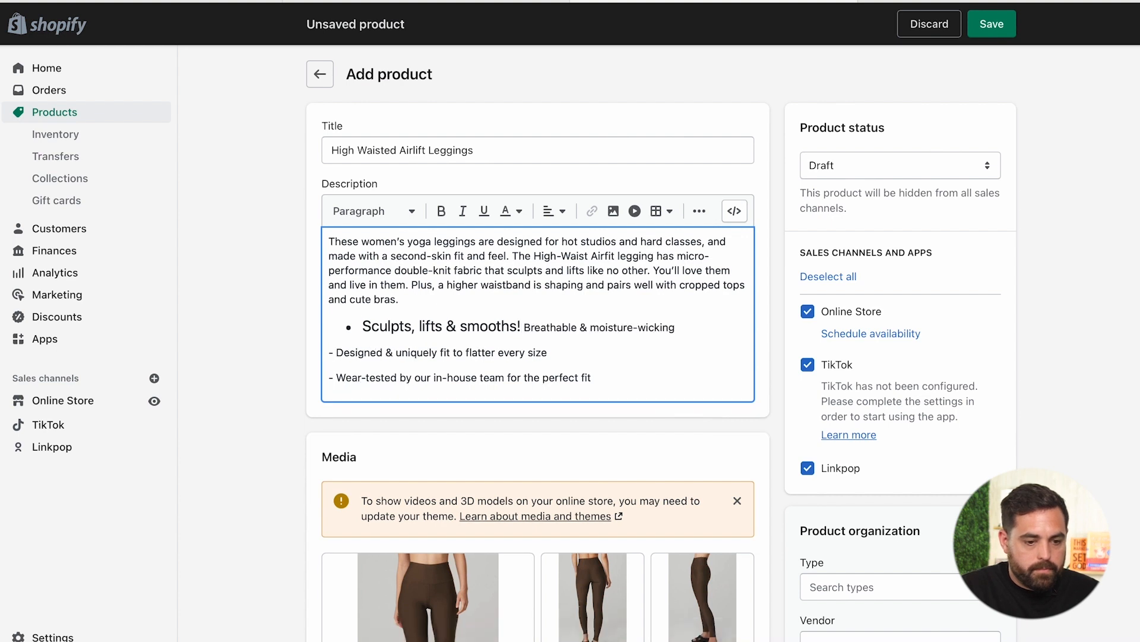
key(Return)
click(335, 366)
key(BackSpace)
key(BackSpace)
key(BackSpace)
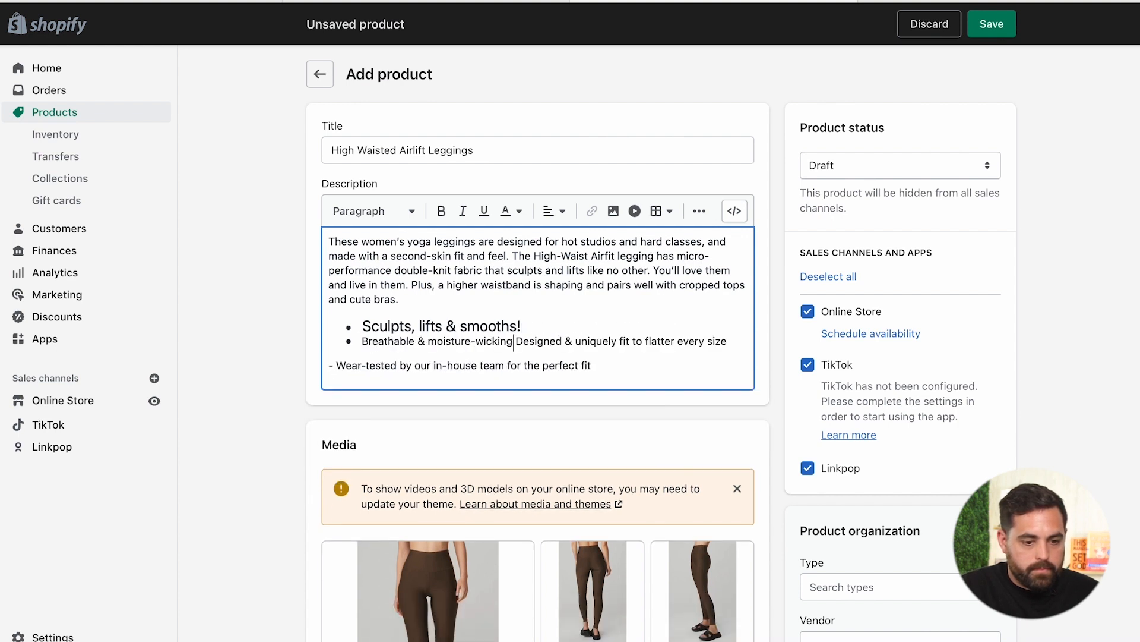
key(Return)
Remove the dash from "Wear-tested by our in-house team for the perfect fit" and add it as the last bullet
click(337, 378)
key(BackSpace)
key(BackSpace)
key(BackSpace)
key(Return)
Try to normalize the oversized "Sculpts, lifts & smooths!" bullet by reapplying a paragraph format
triple_click(414, 326)
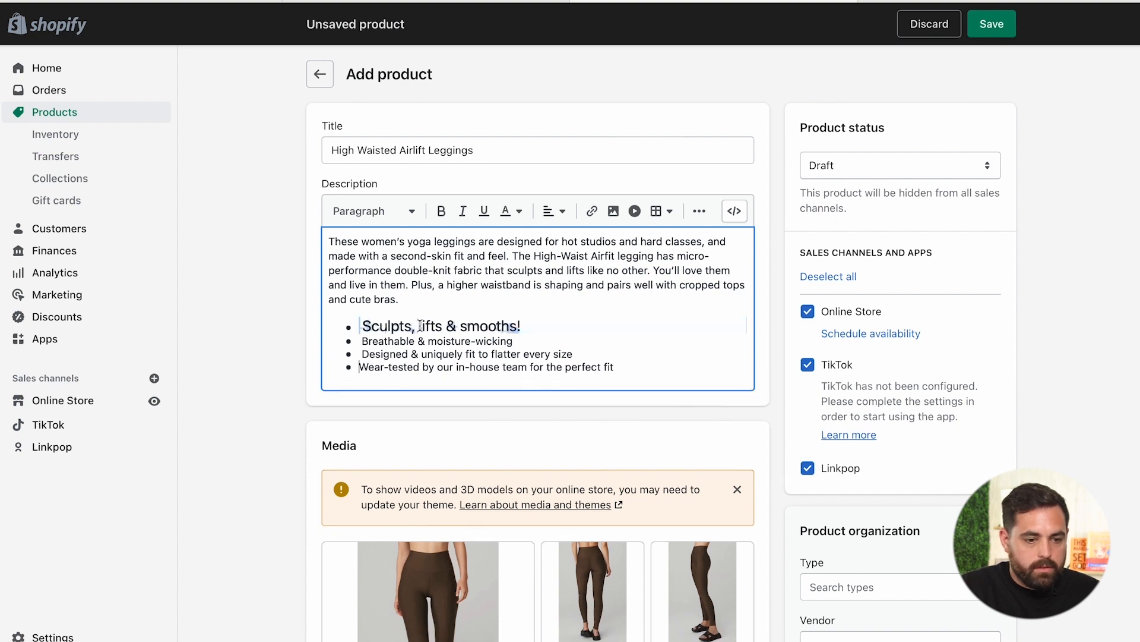
click(412, 211)
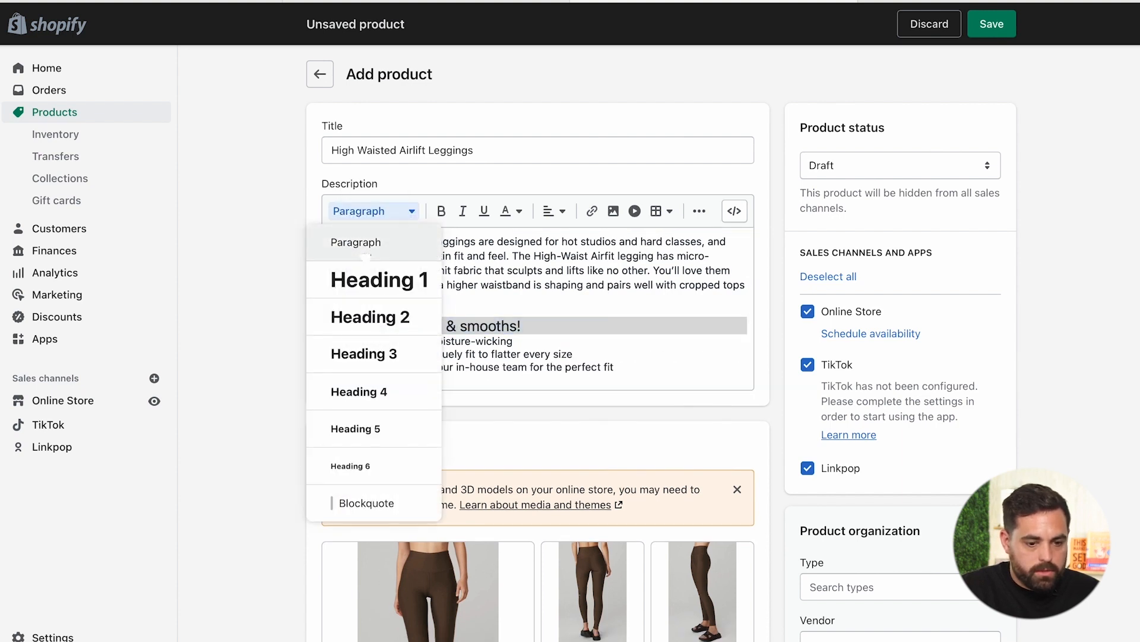
click(357, 354)
click(492, 336)
Show the description's HTML and delete the font-size value from the style attribute in the first bullet's span tag
click(734, 211)
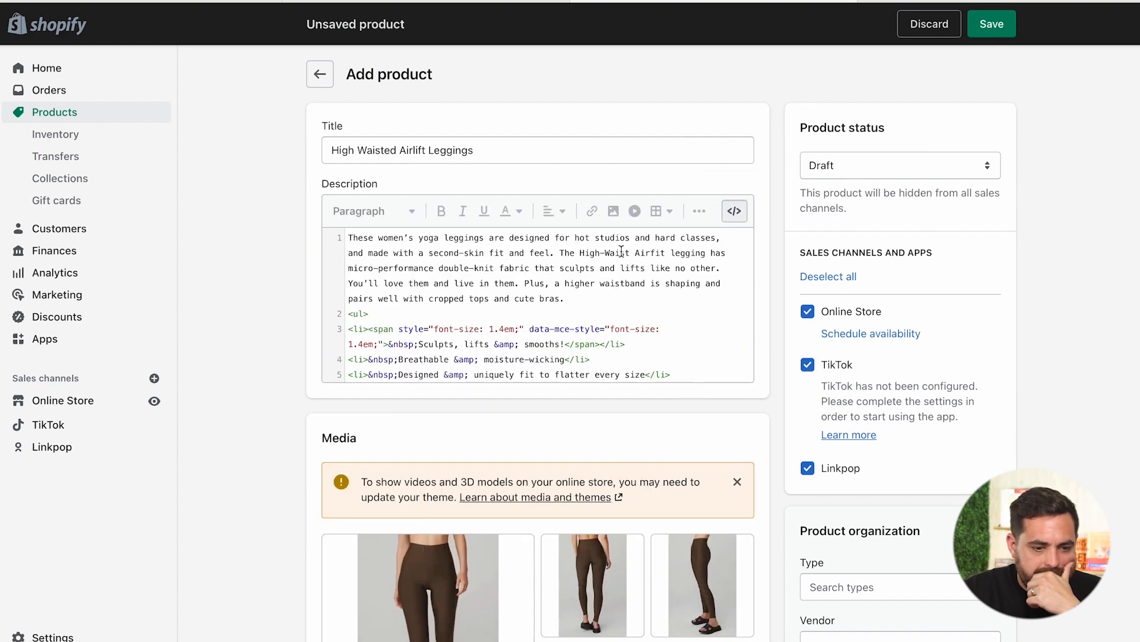
scroll(621, 251, down, 2)
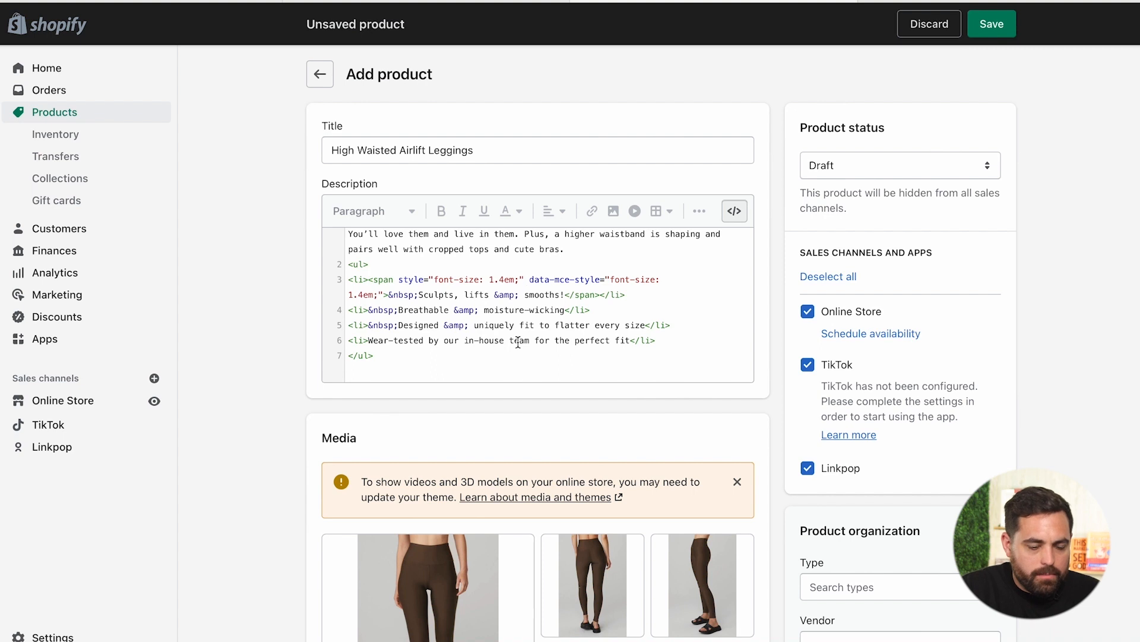
key(BackSpace)
key(BackSpace)
key(BackSpace)
key(BackSpace)
key(BackSpace)
key(BackSpace)
key(BackSpace)
key(BackSpace)
key(BackSpace)
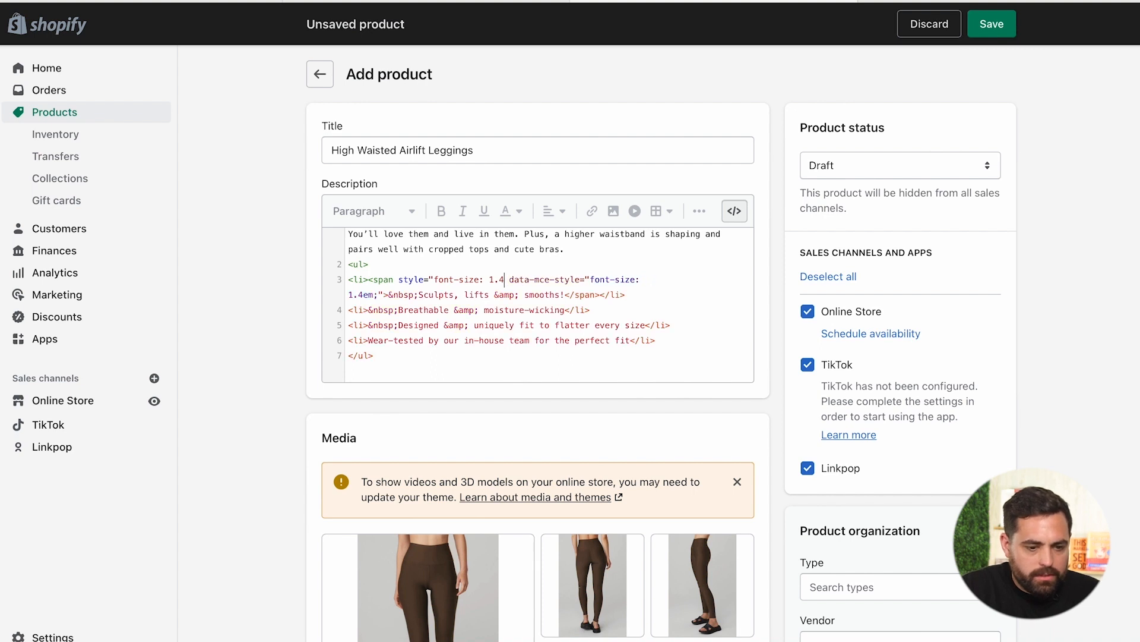
key(BackSpace)
key(BackSpace)
key(BackSpace)
key(BackSpace)
key(BackSpace)
key(BackSpace)
key(BackSpace)
key(BackSpace)
key(BackSpace)
key(BackSpace)
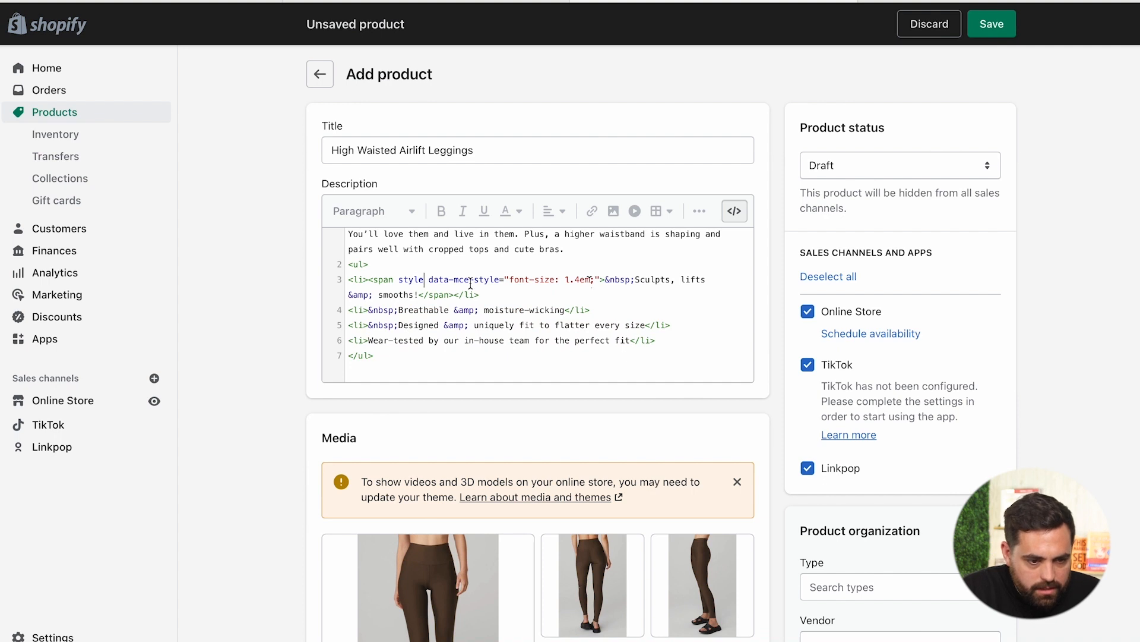
Delete the opening and closing span tags around "Sculpts, lifts & smooths!" and return to the formatted description
drag(369, 284, 604, 284)
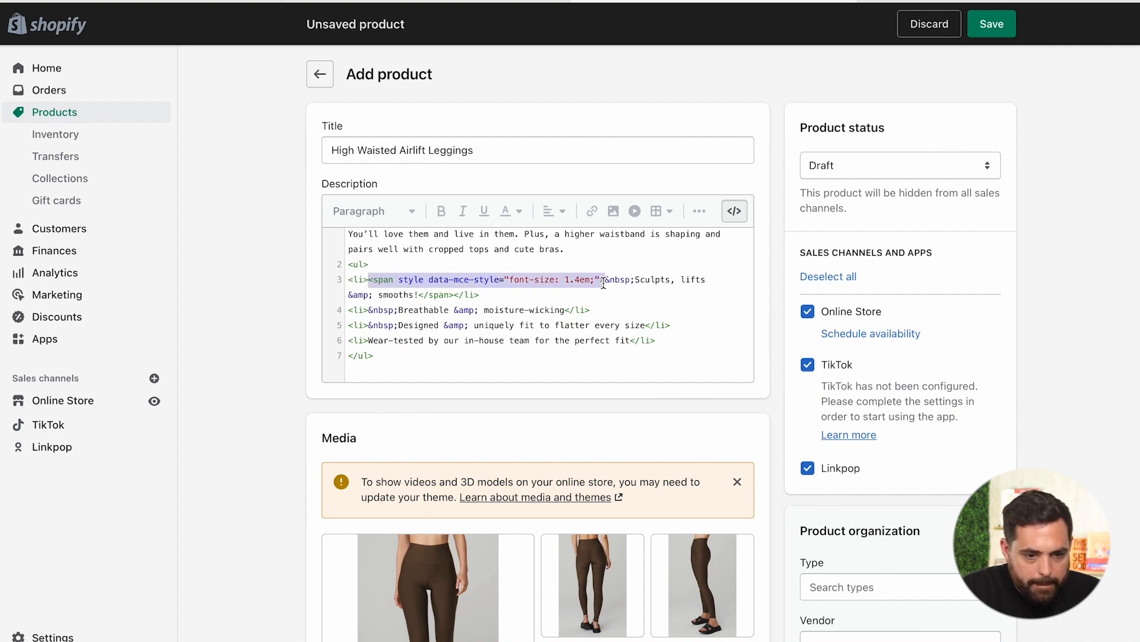
key(BackSpace)
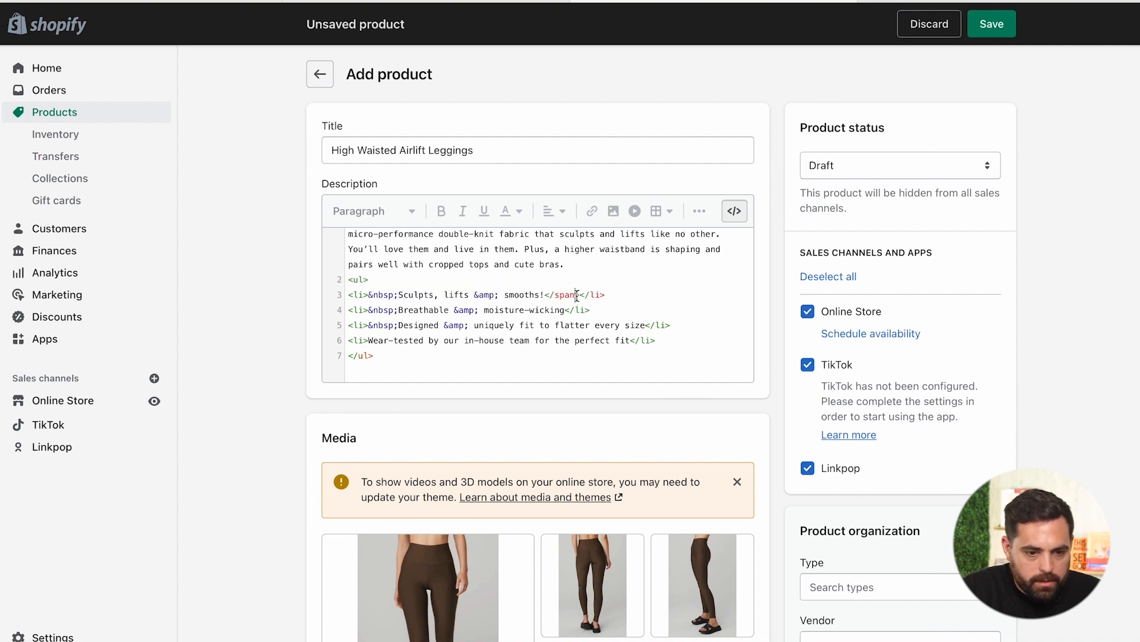
drag(579, 296, 544, 295)
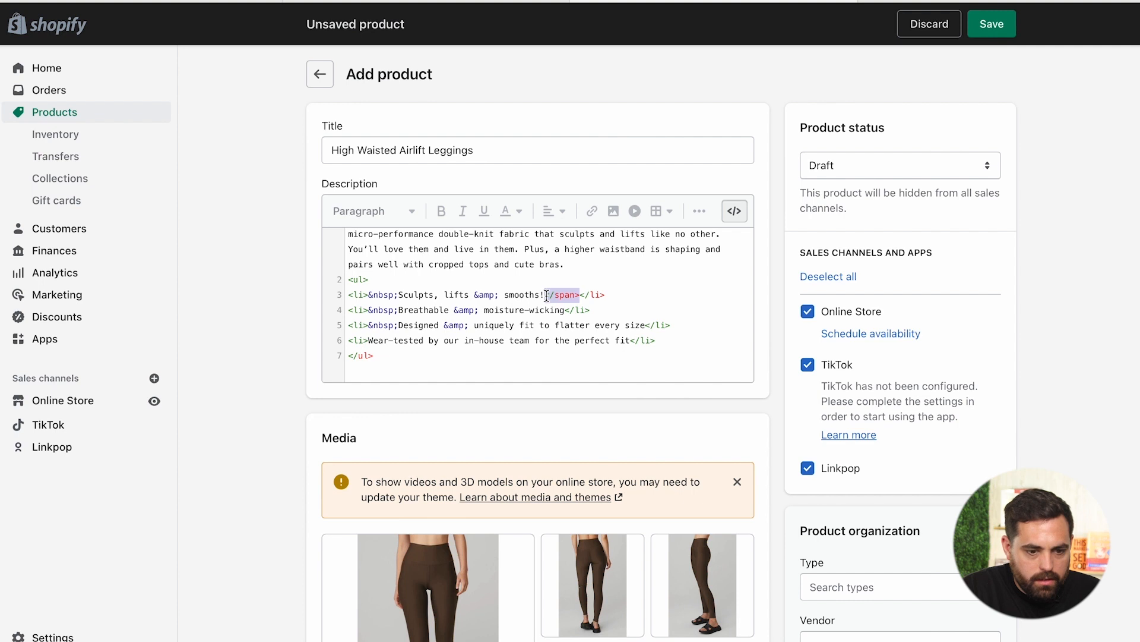
key(BackSpace)
click(734, 210)
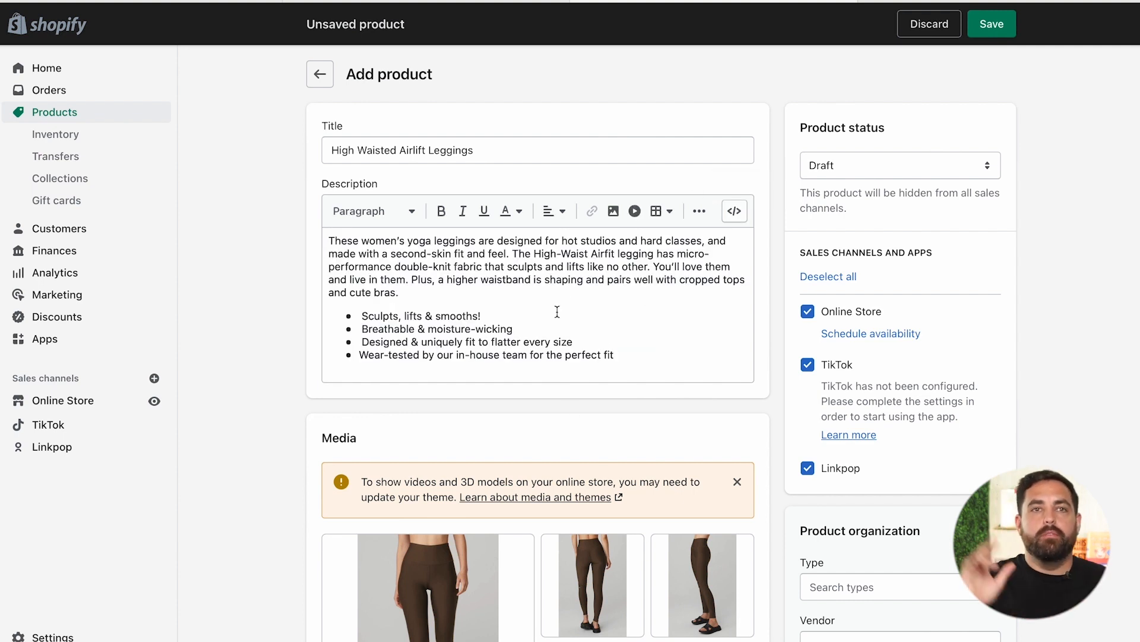
click(556, 337)
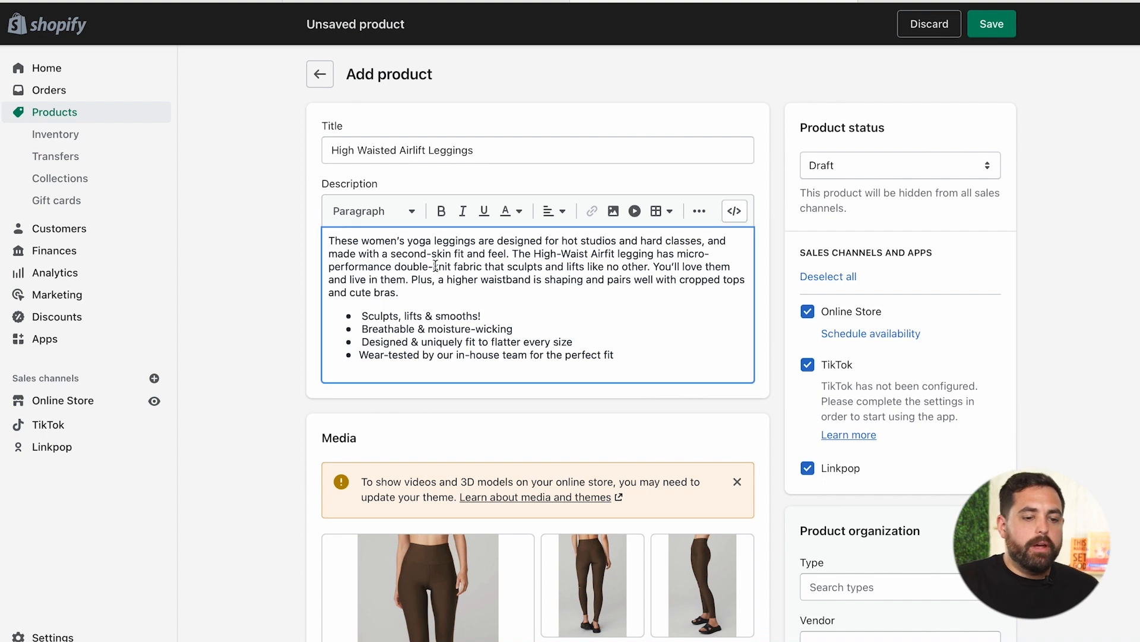
click(394, 364)
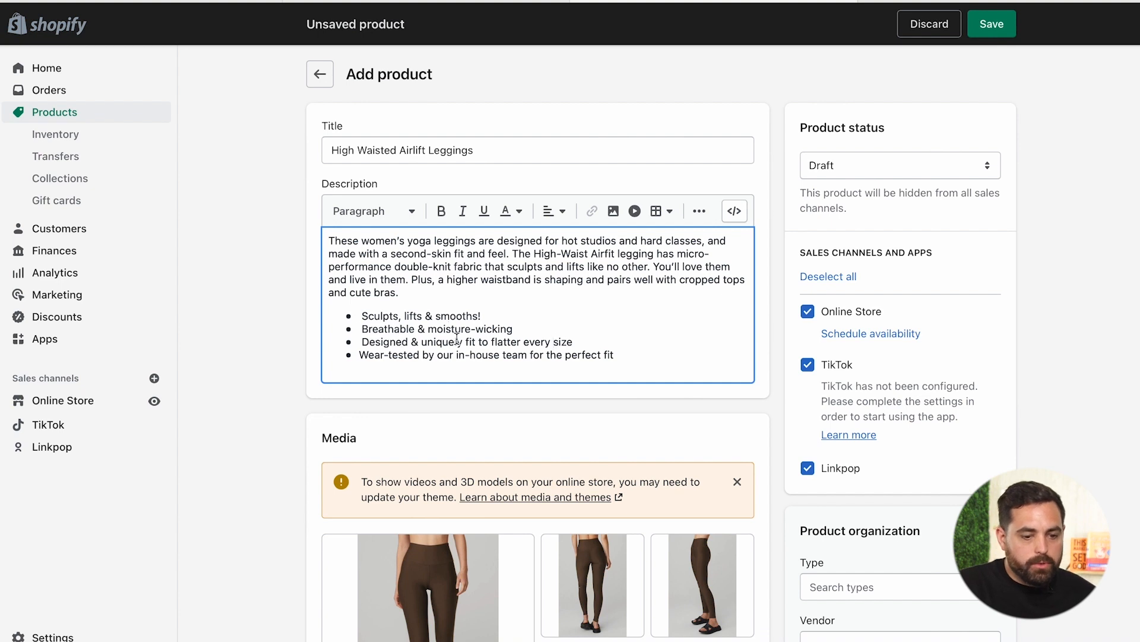
click(389, 355)
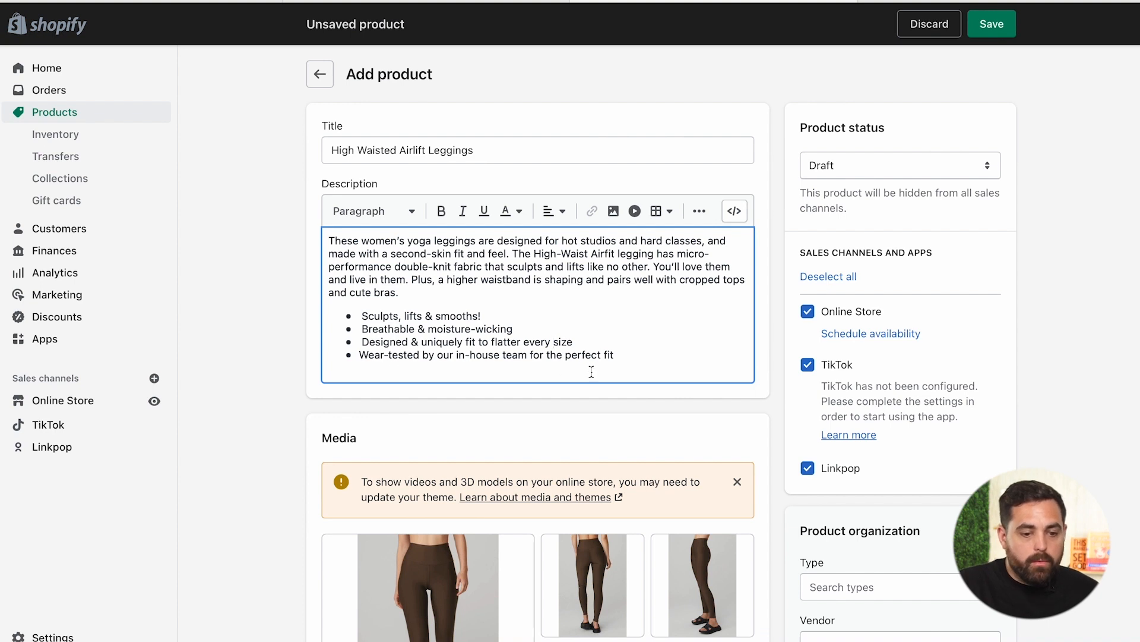
click(634, 356)
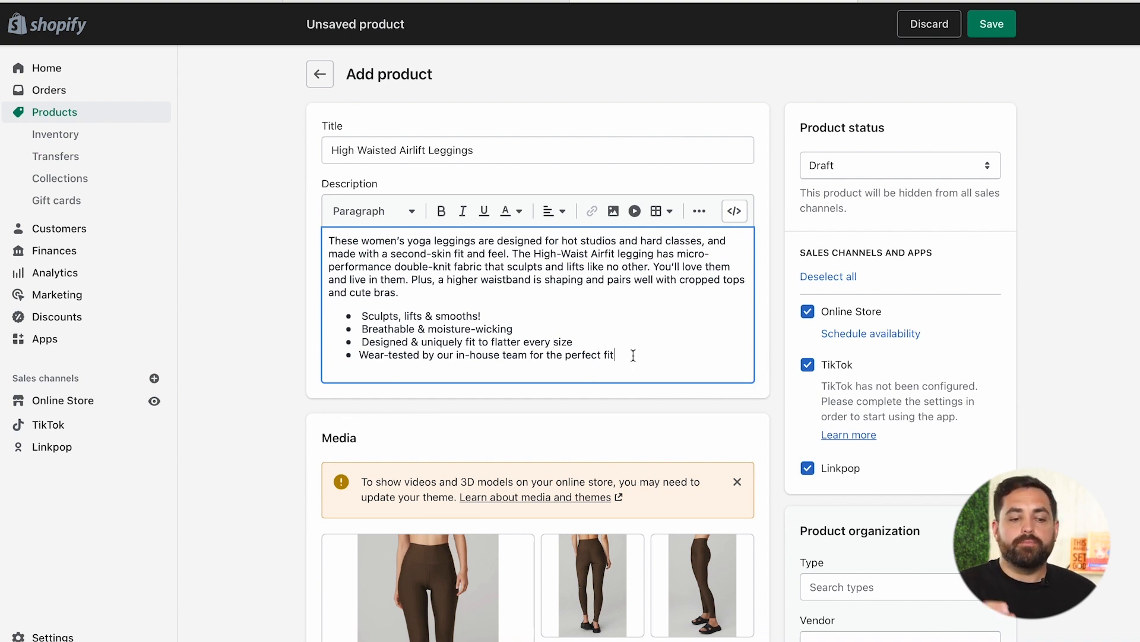
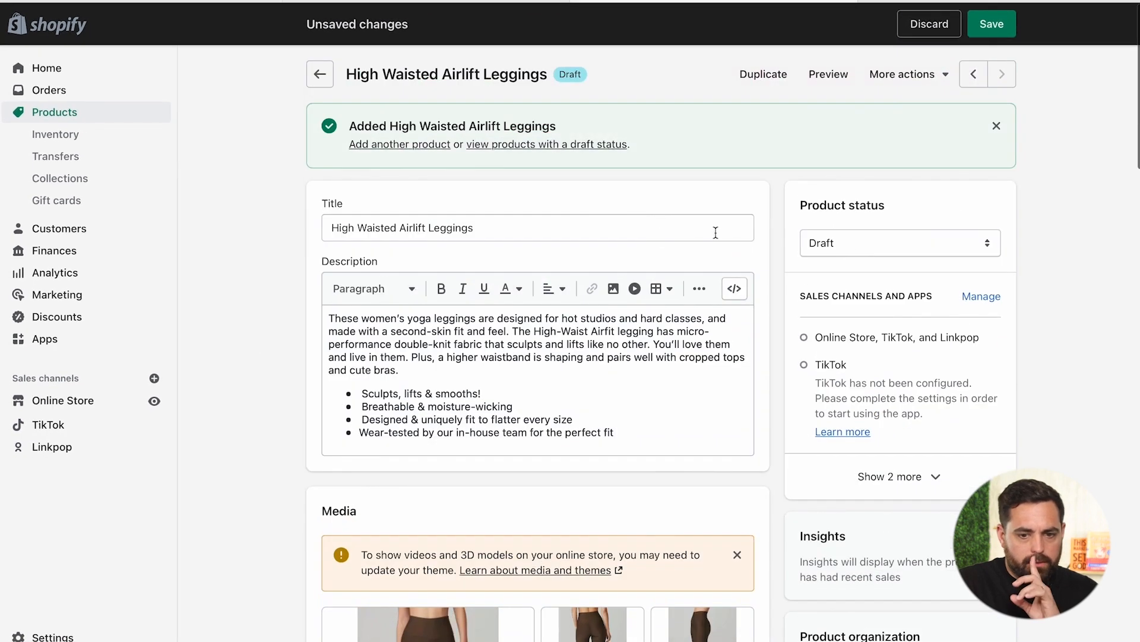
Set the High Waisted Airlift Leggings product status to Active and save the product
click(874, 246)
click(833, 220)
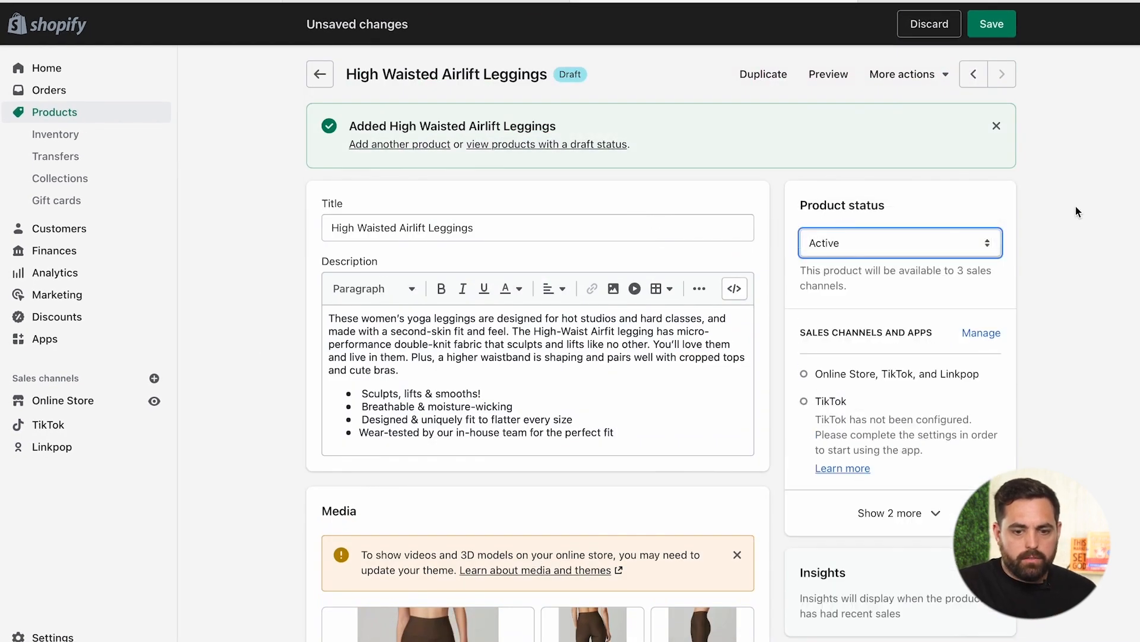
click(1006, 30)
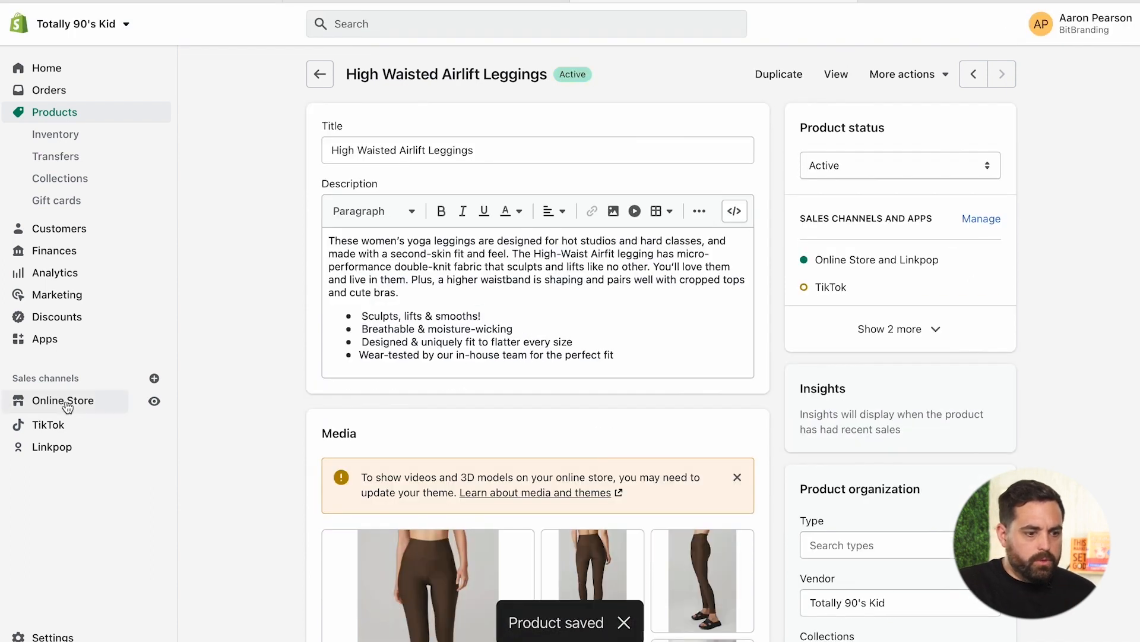
Open the live theme Updated copy of Dawn for customization and display its Default product template
click(66, 403)
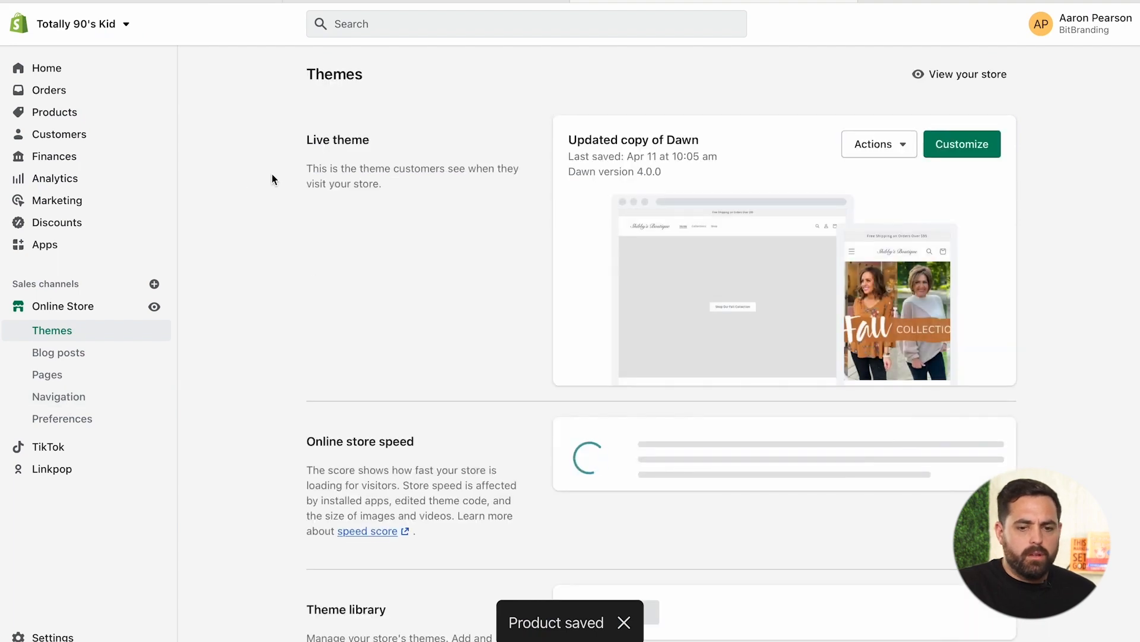
click(961, 150)
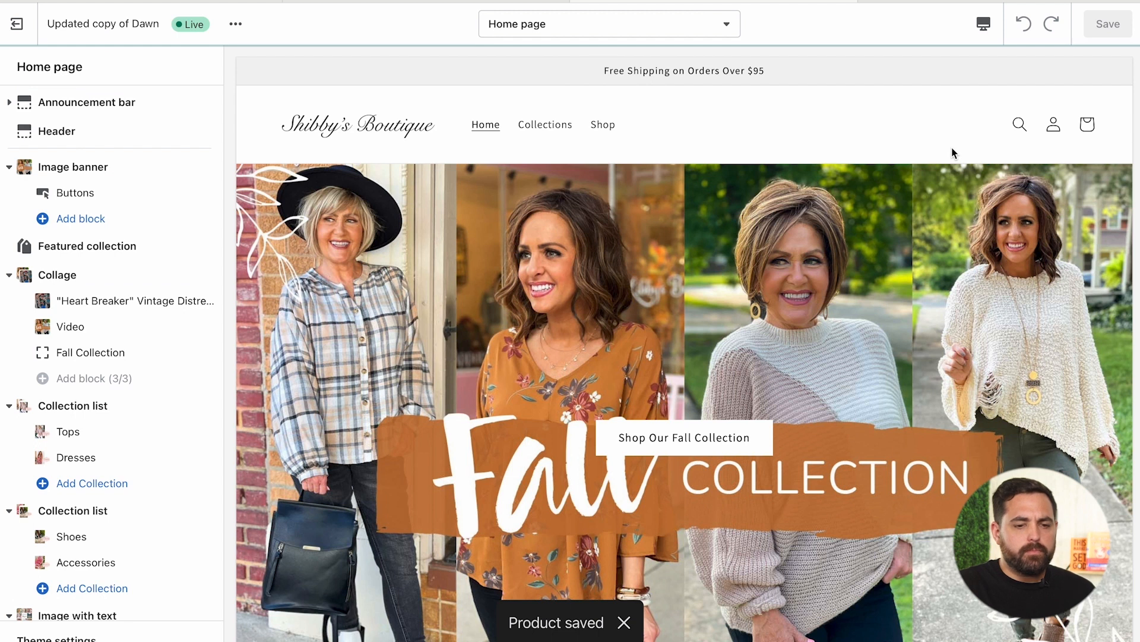
click(636, 32)
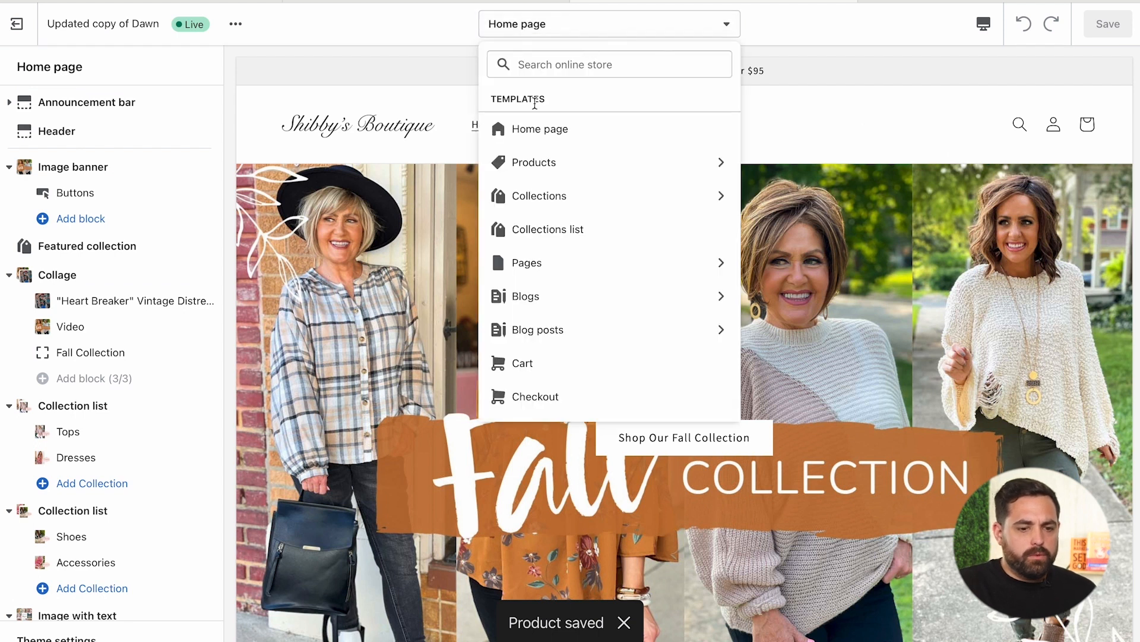
click(537, 163)
click(561, 141)
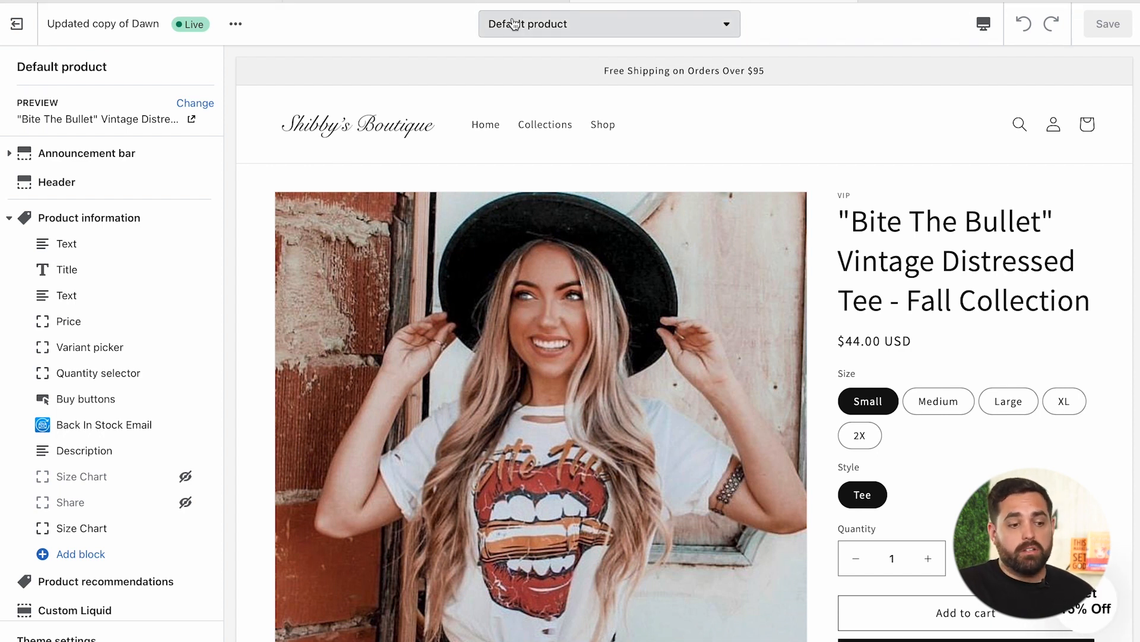
Look through the available product templates and examine the Default product page's preview from header to recommended products and footer
click(547, 29)
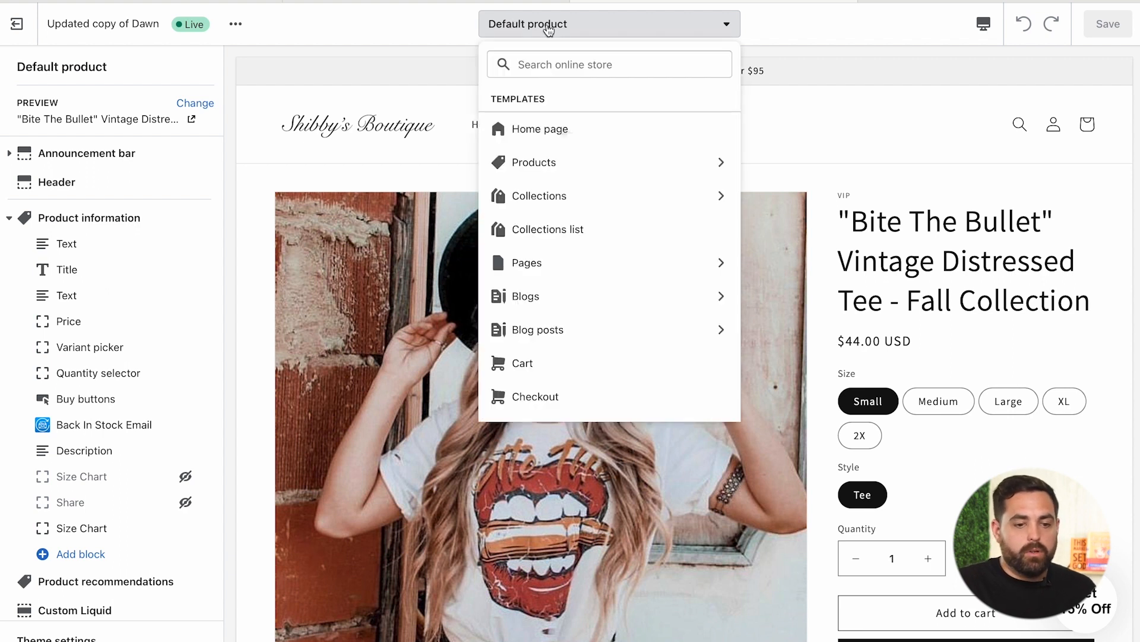
click(556, 169)
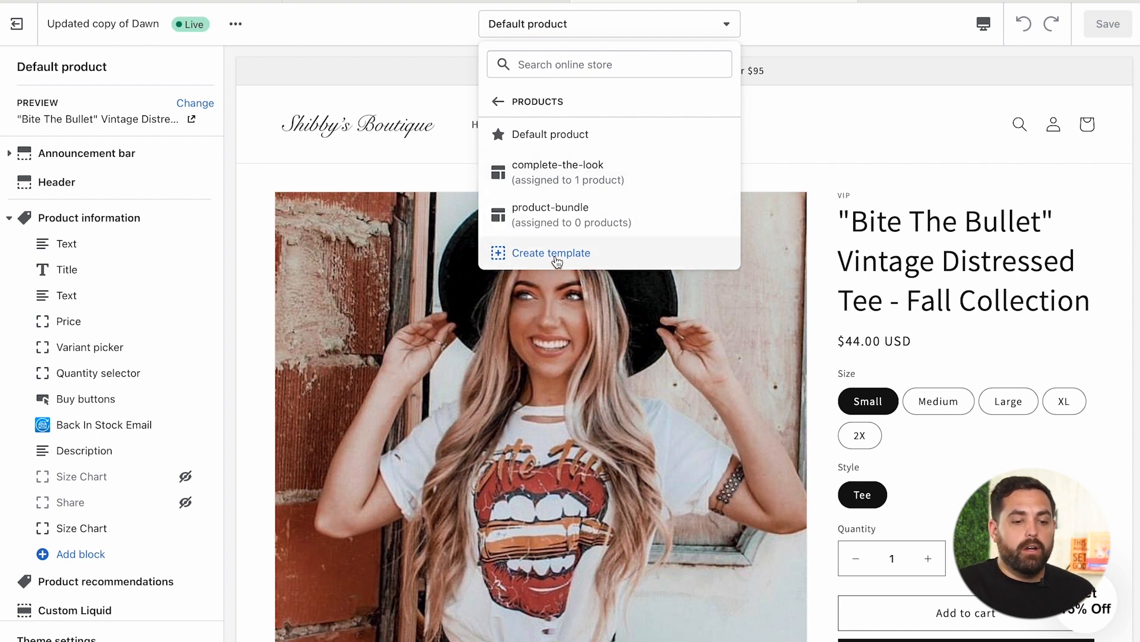
click(768, 29)
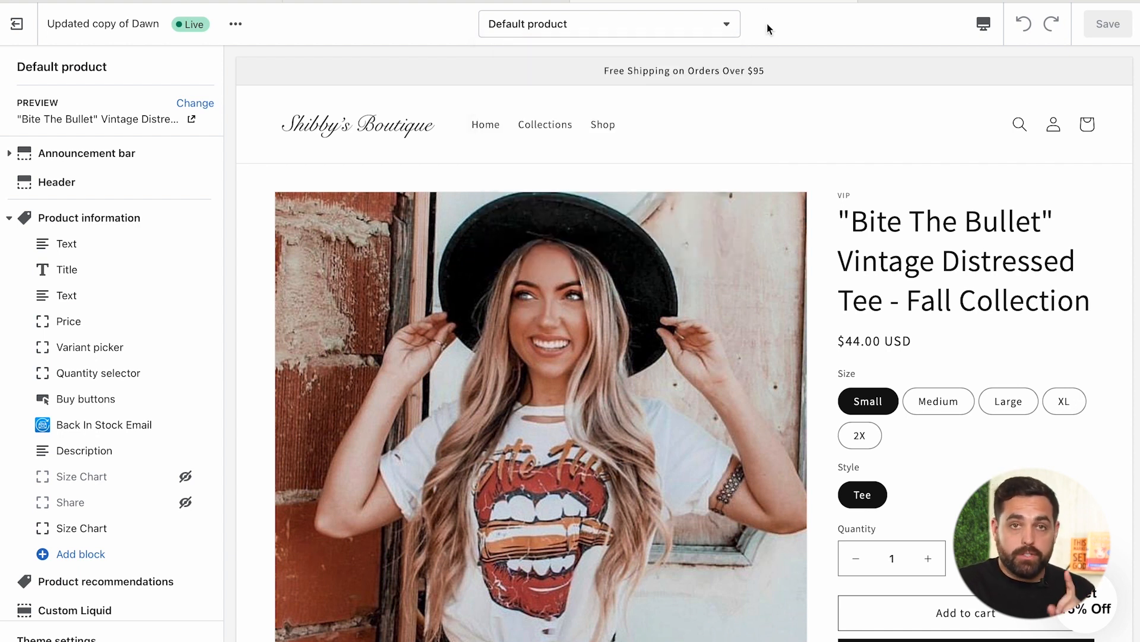
scroll(597, 200, down, 8)
scroll(597, 201, up, 8)
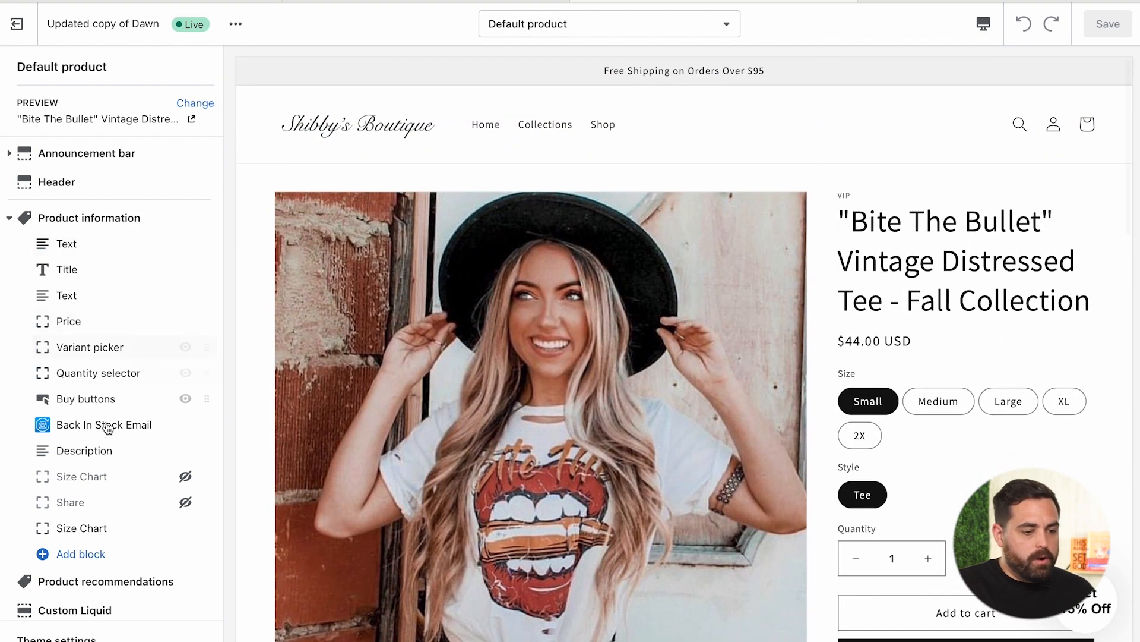
scroll(783, 277, down, 6)
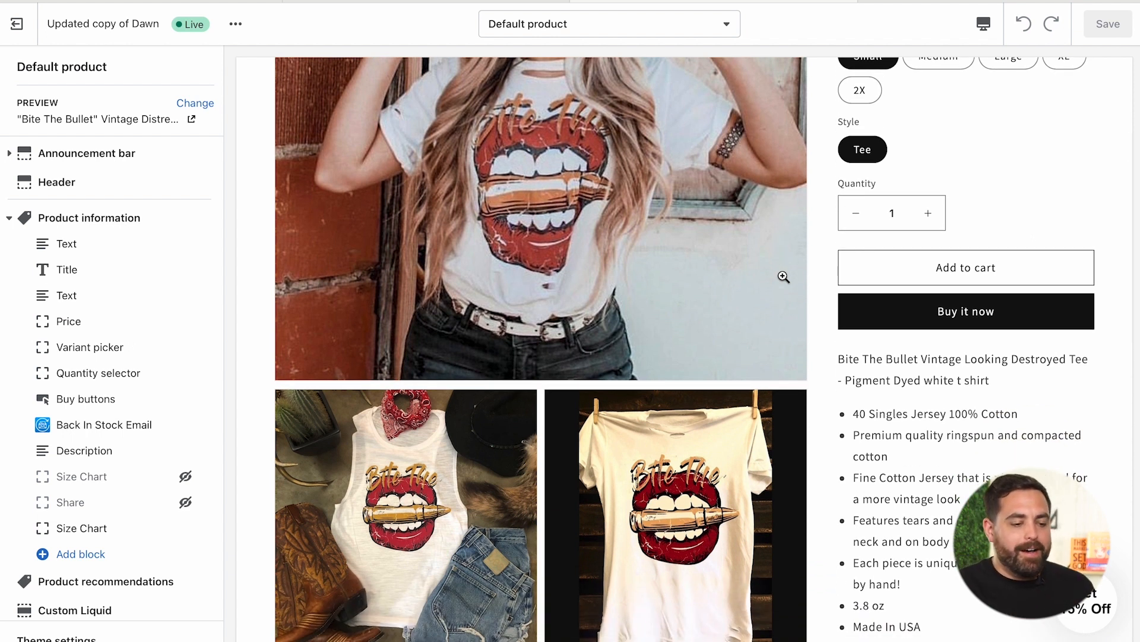
scroll(838, 458, down, 5)
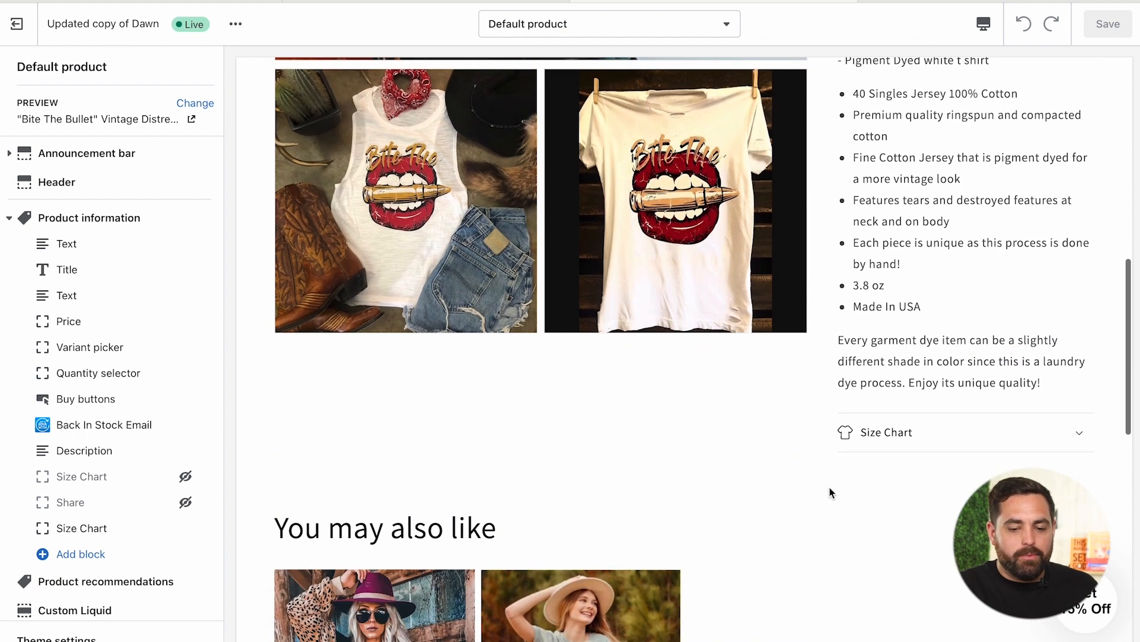
scroll(750, 438, down, 10)
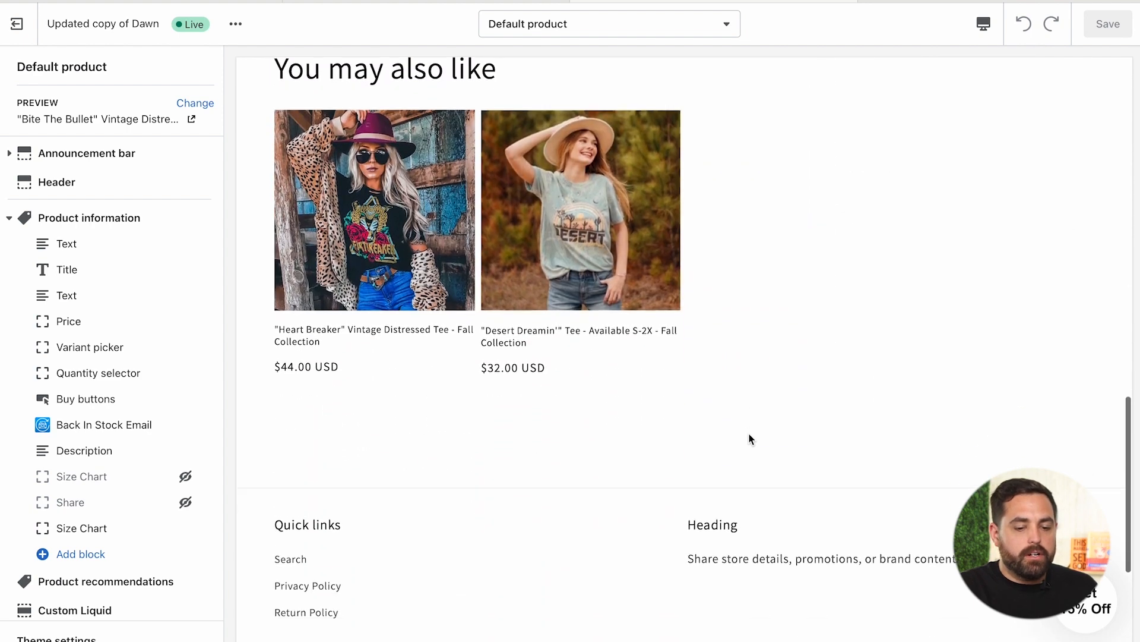
scroll(750, 439, up, 6)
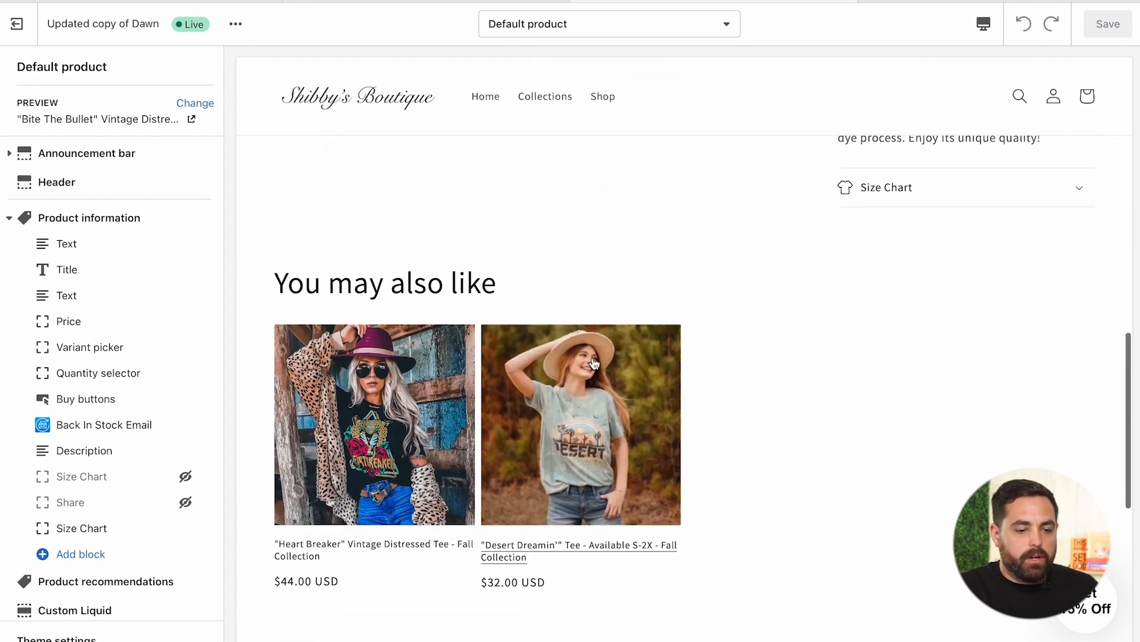
scroll(792, 295, up, 10)
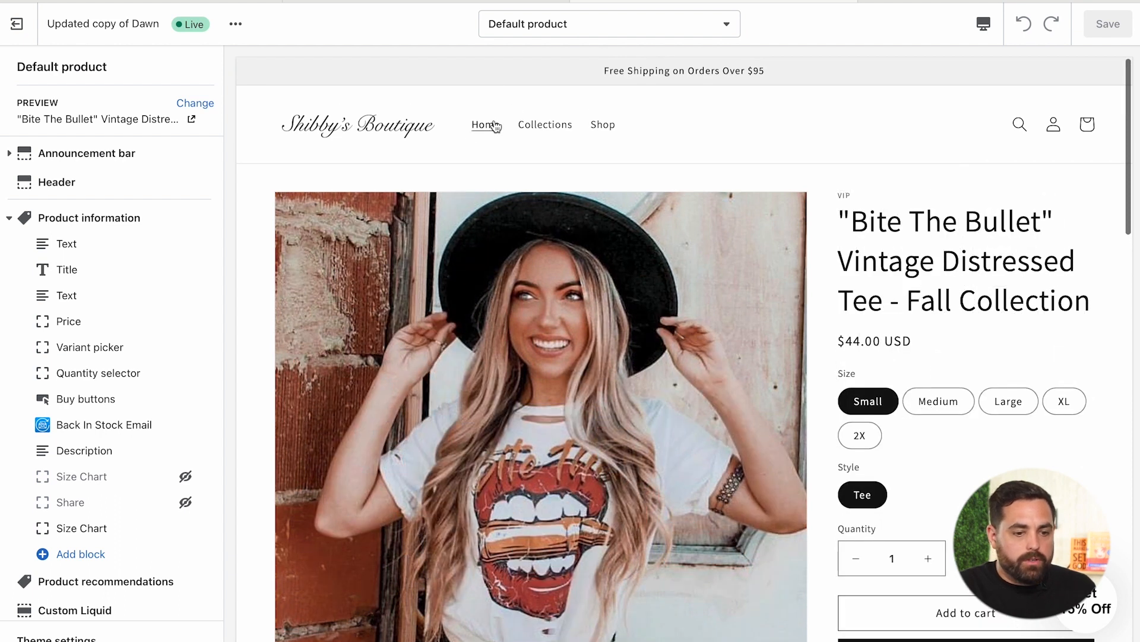
Browse the store preview's collections and shop pages and open the High Waisted Airlift Leggings product page
click(535, 126)
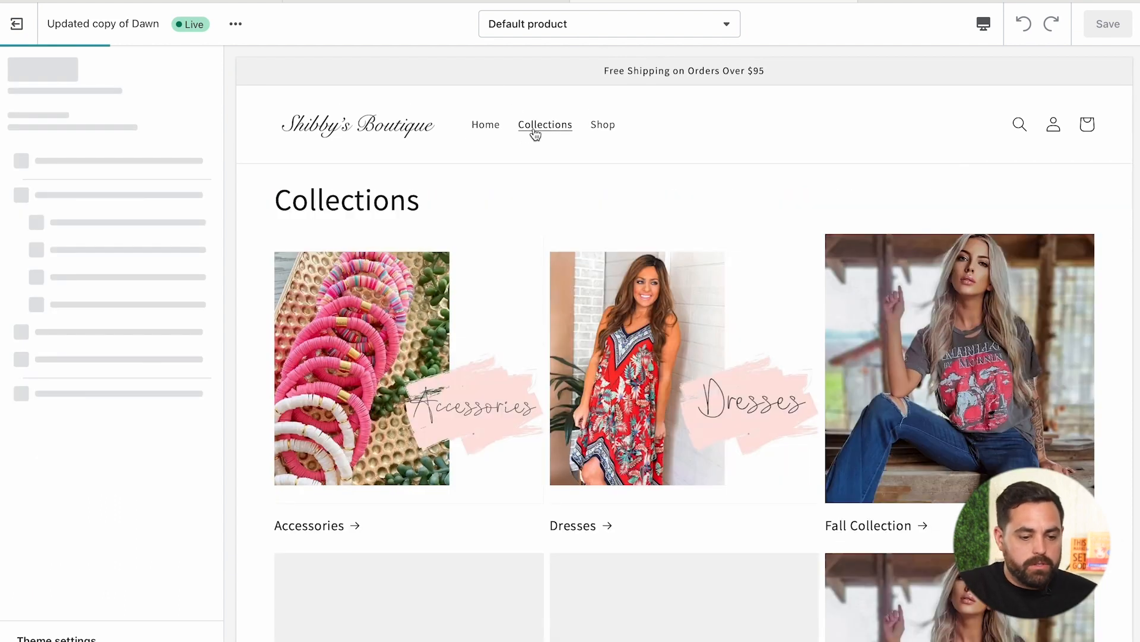
click(603, 131)
scroll(617, 202, down, 7)
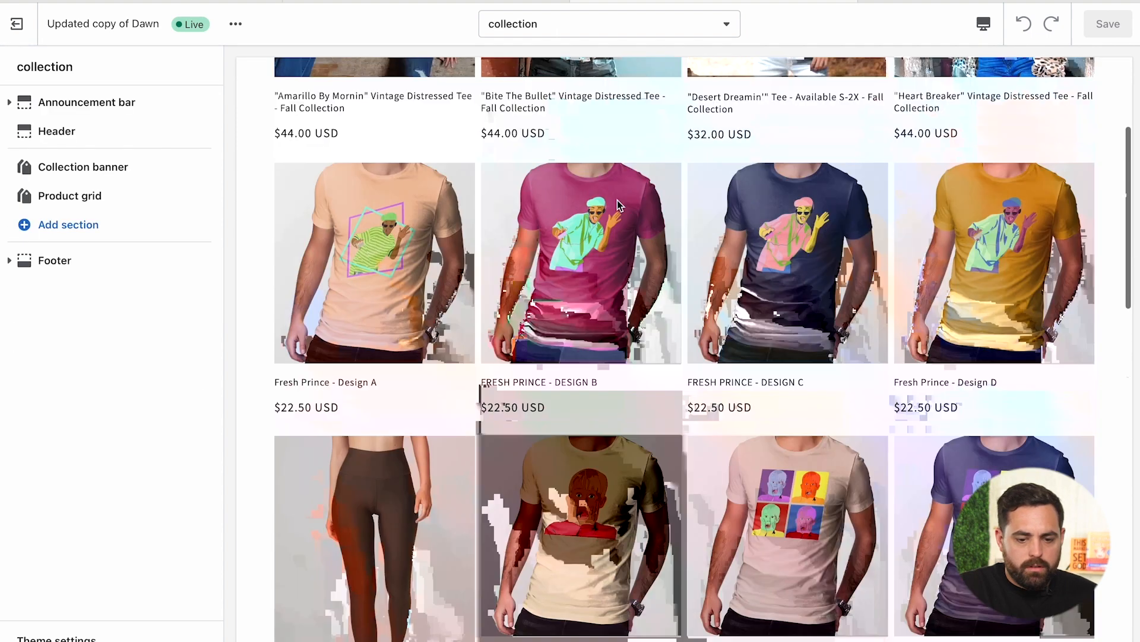
scroll(618, 202, down, 10)
scroll(618, 205, up, 6)
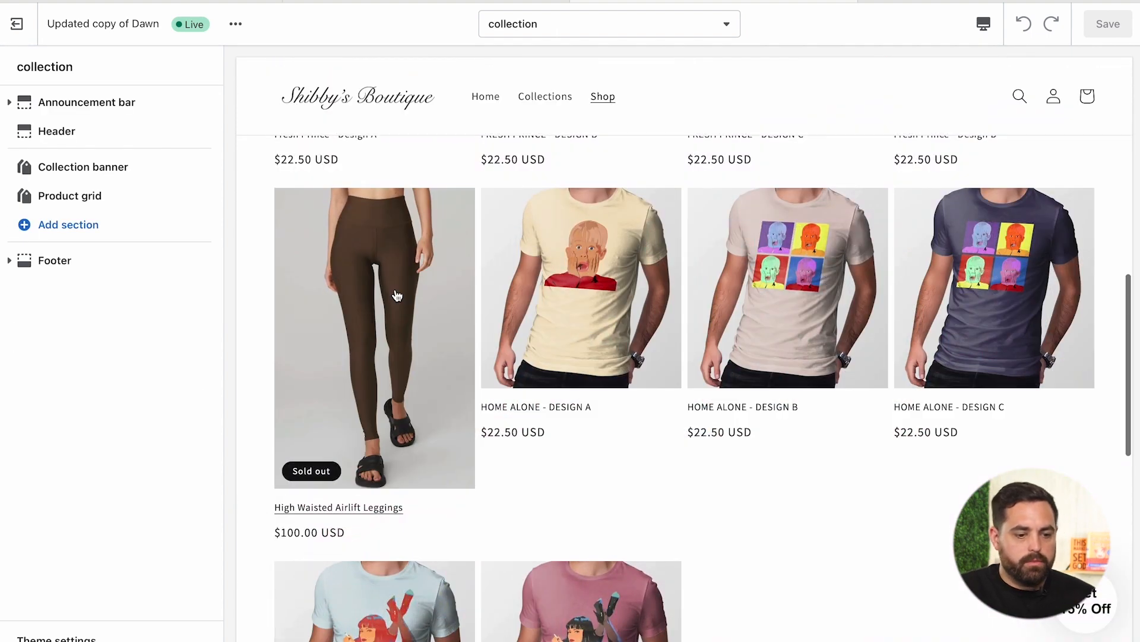
click(397, 296)
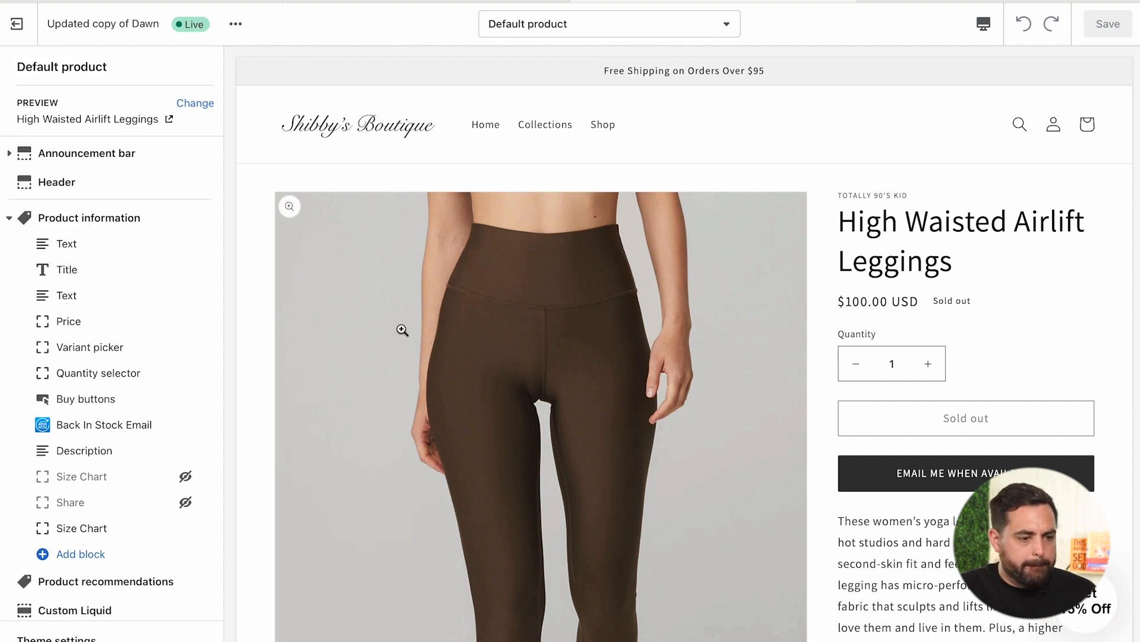
Hide the Back In Stock Email block in the Default product template and review the leggings page's images and description
click(186, 424)
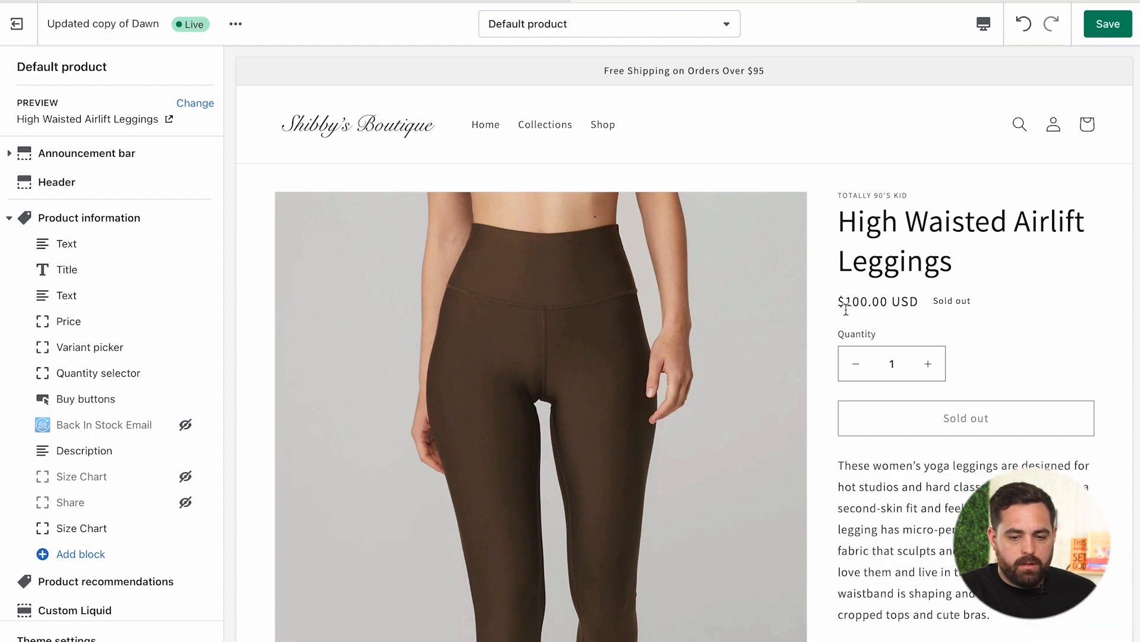
scroll(785, 383, down, 2)
scroll(786, 383, down, 15)
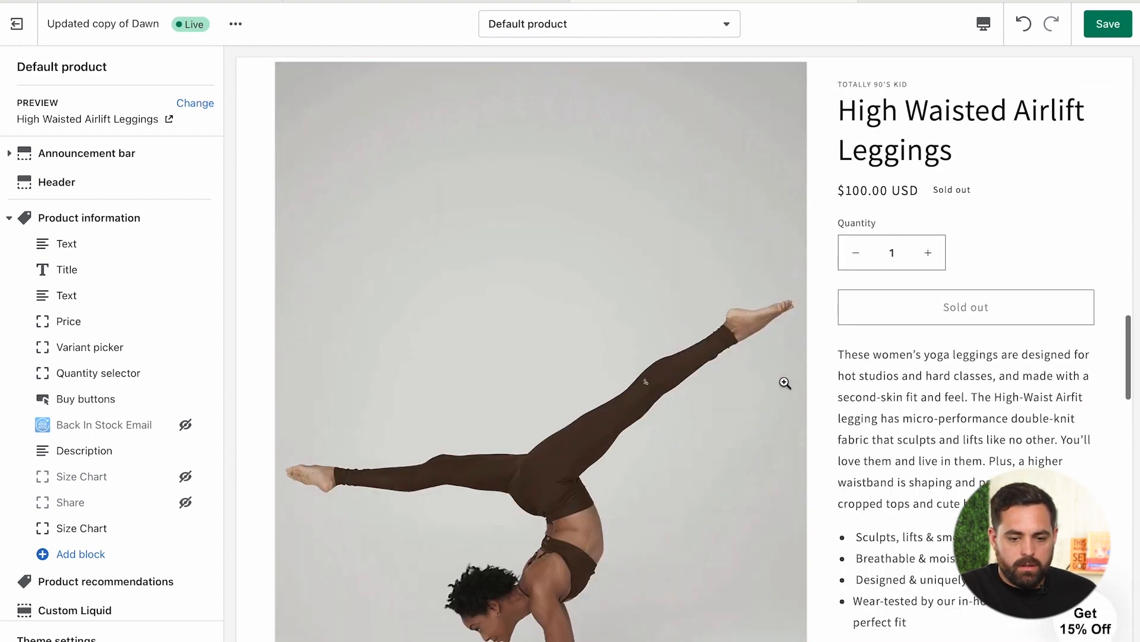
scroll(786, 387, up, 4)
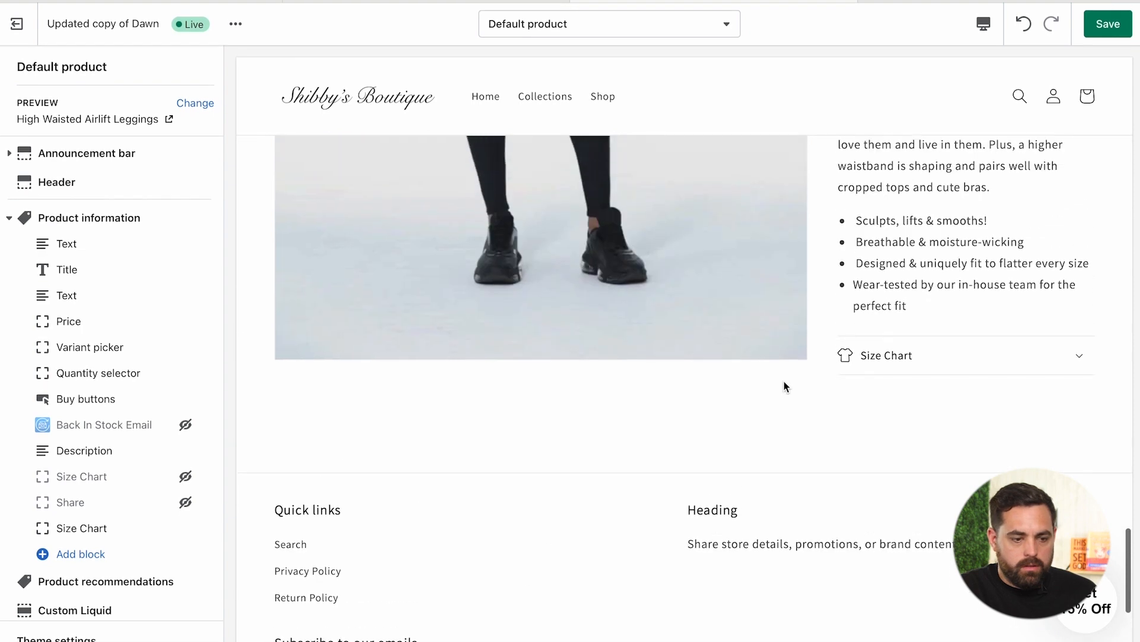
Exit the theme editor and discard the unsaved template changes
click(198, 521)
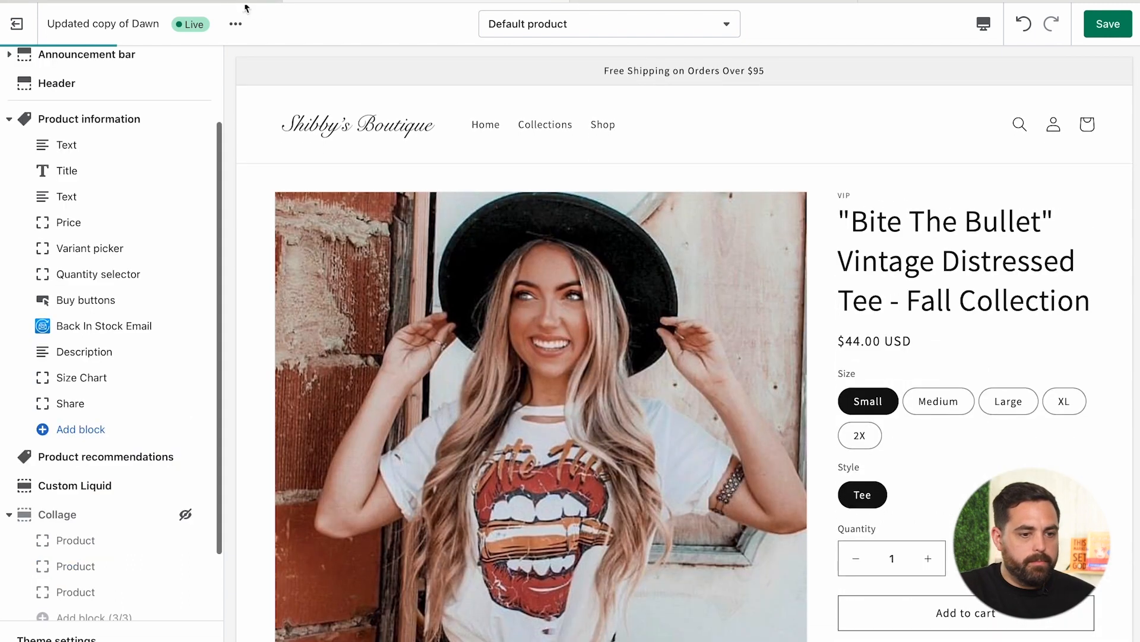
click(23, 37)
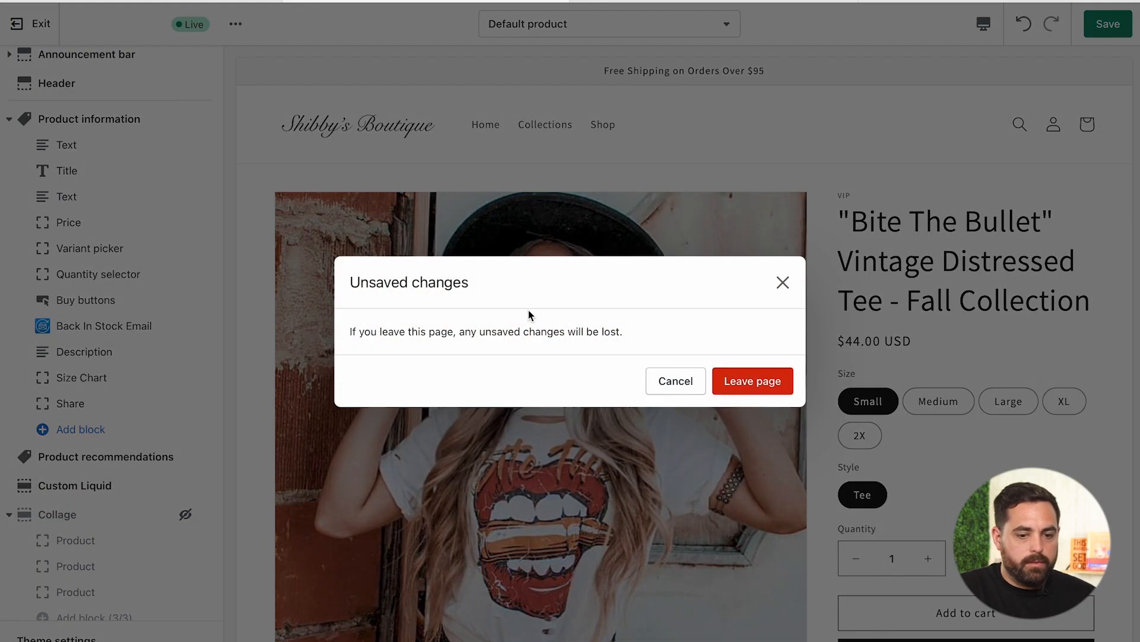
click(743, 381)
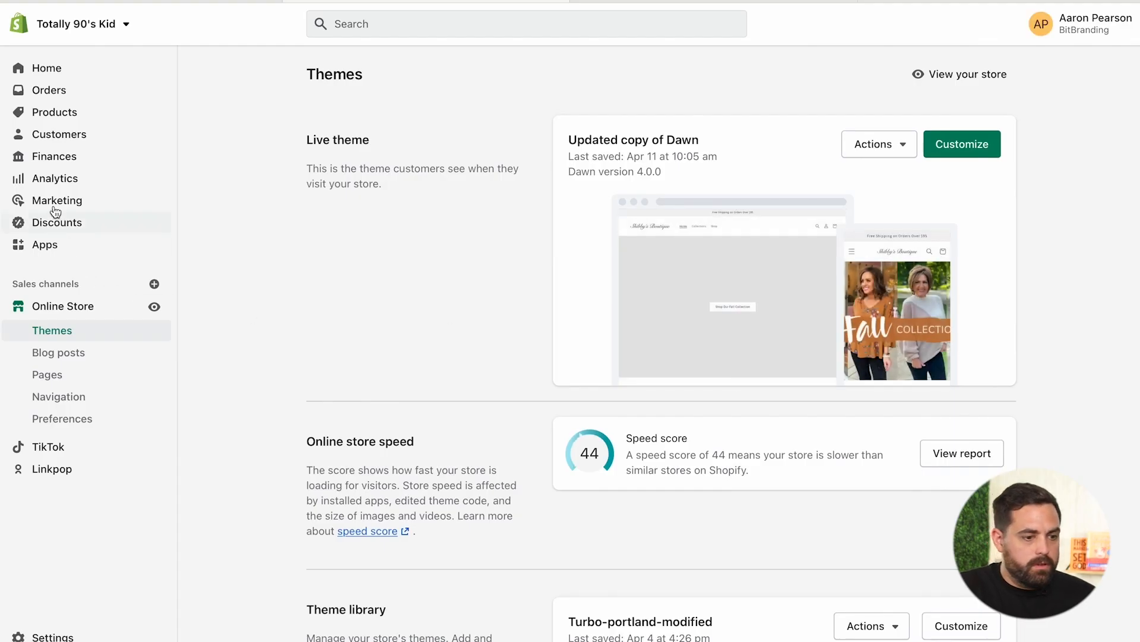
Filter the store's product list by "leggin" and open the High Waisted Airlift Leggings product
click(54, 113)
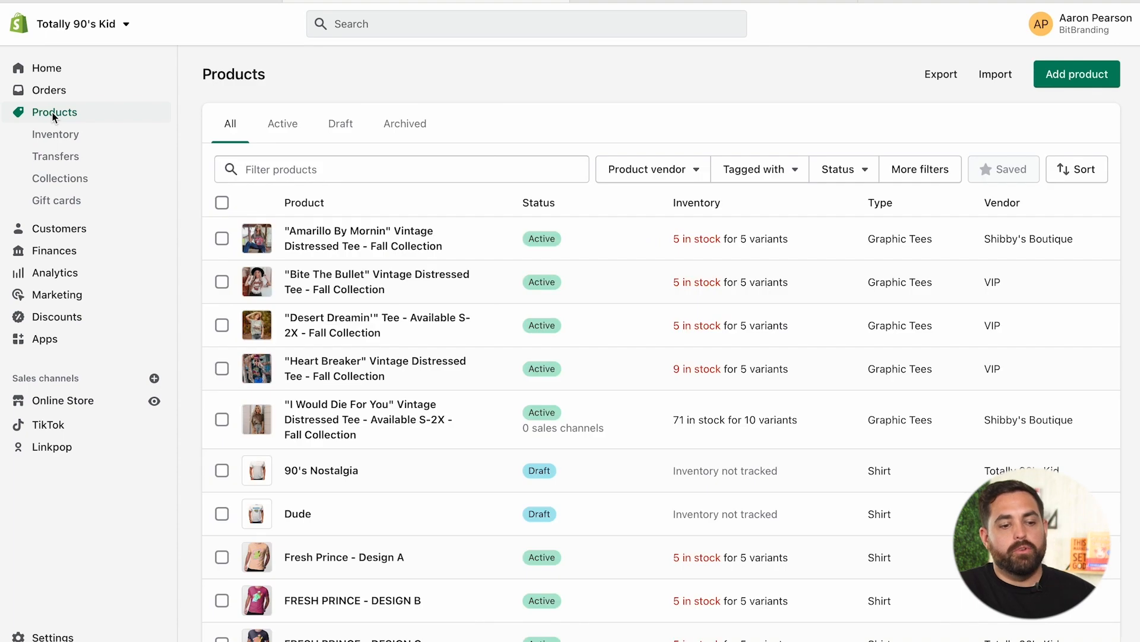
scroll(422, 426, down, 10)
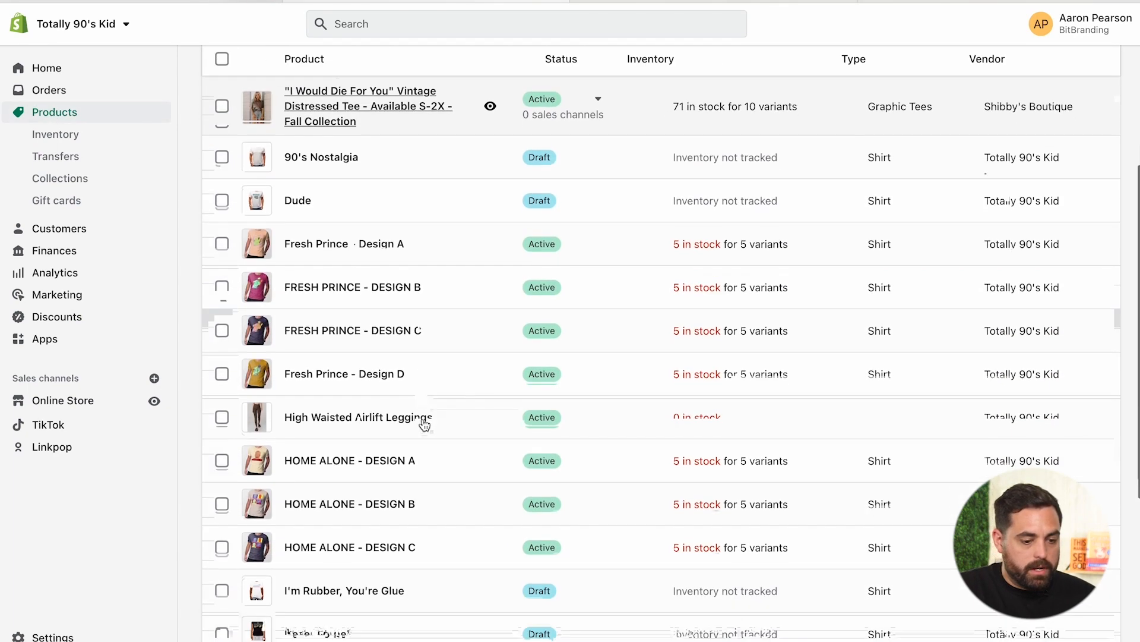
scroll(424, 424, down, 3)
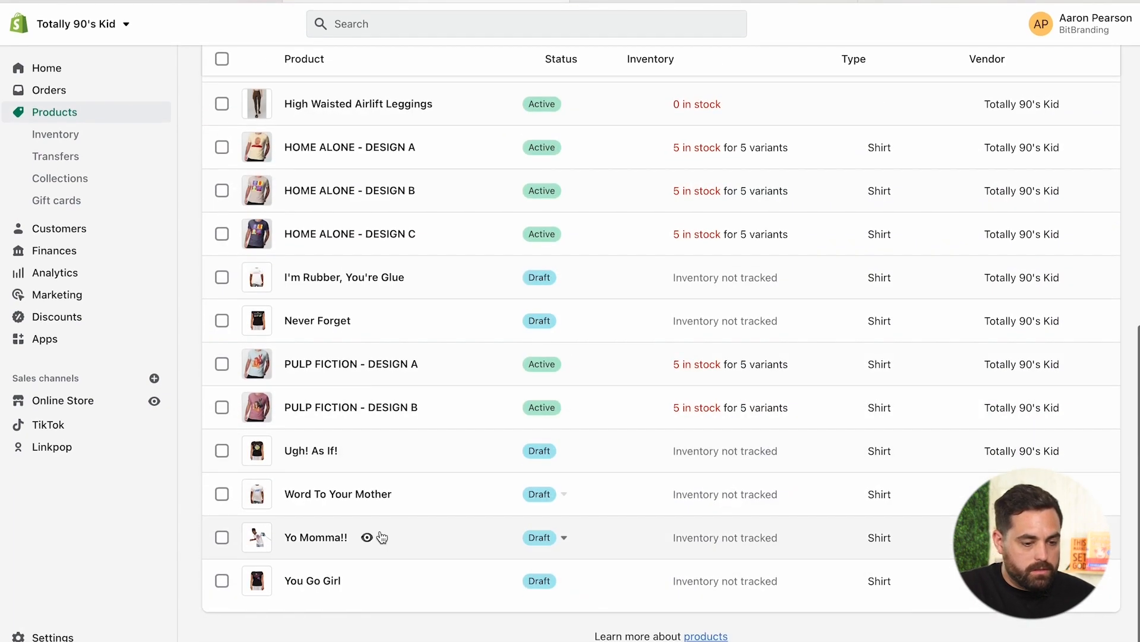
scroll(445, 293, up, 12)
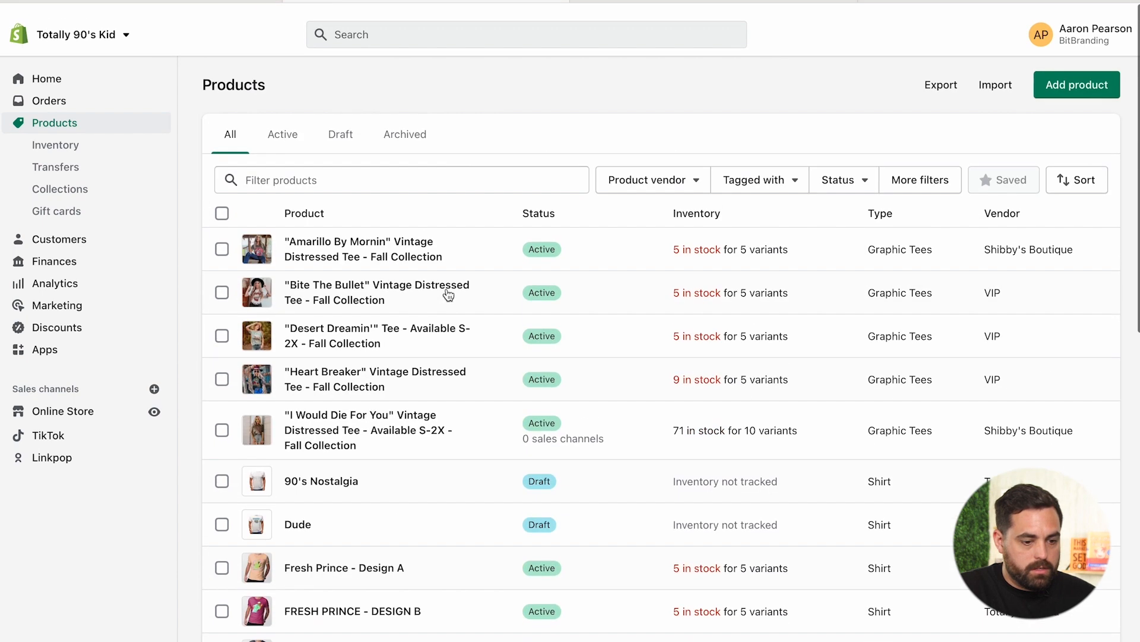
click(336, 160)
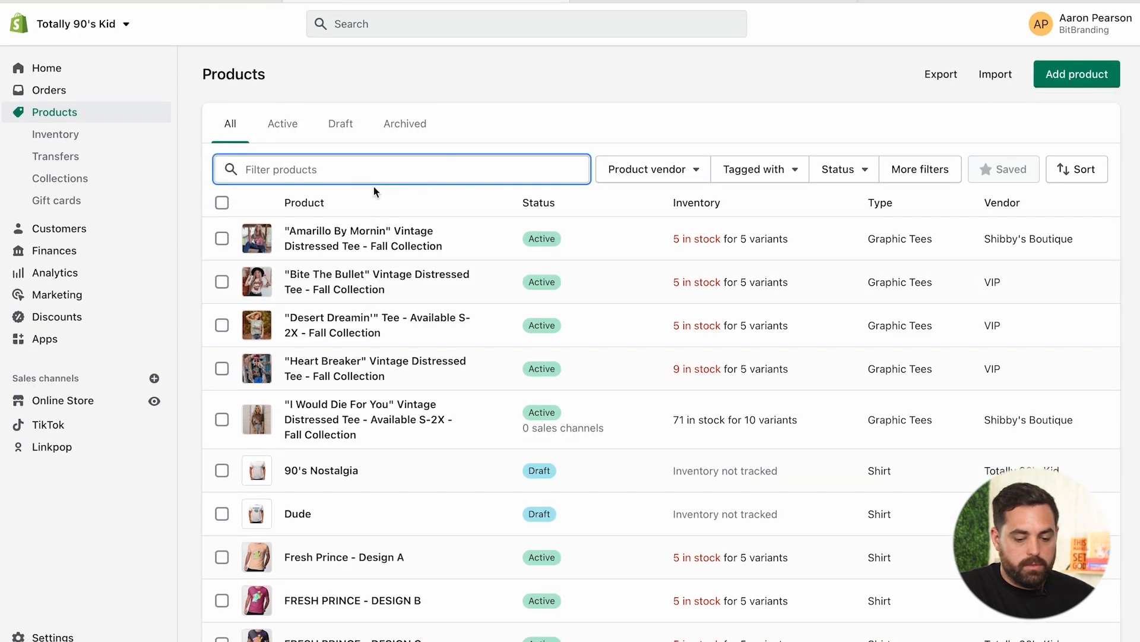
text(leggin)
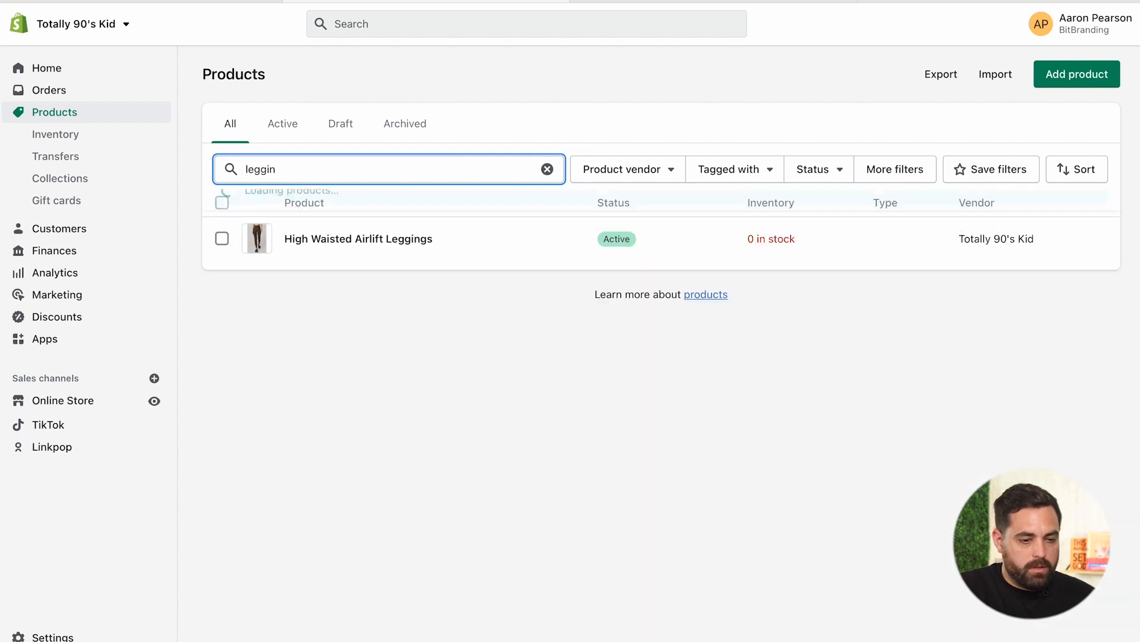
click(395, 239)
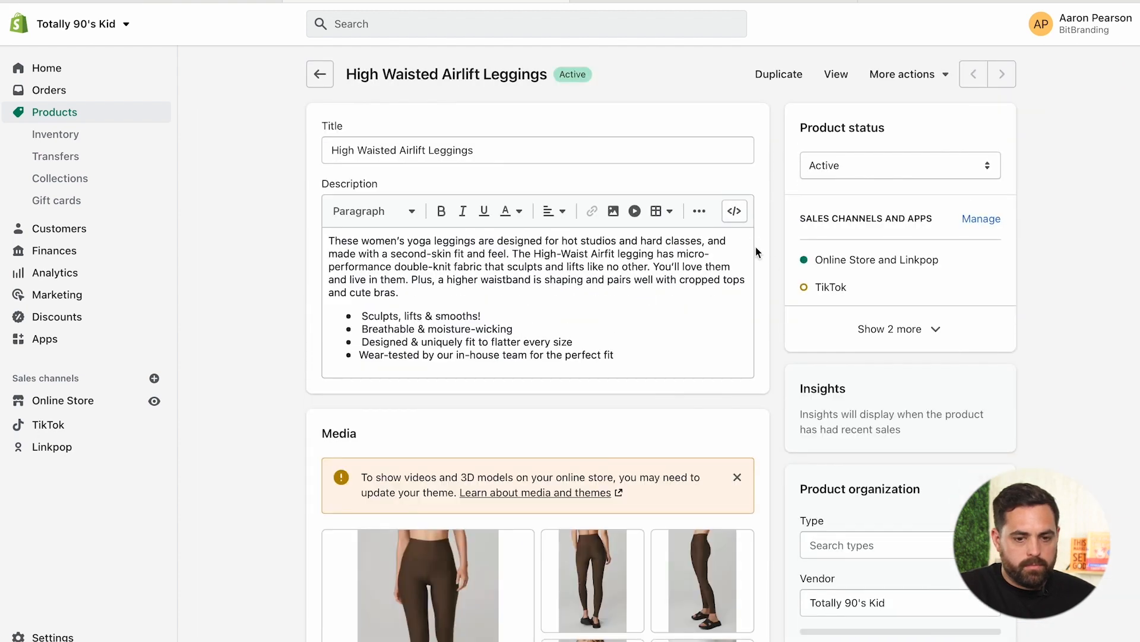
Turn off quantity tracking in the inventory settings of the High Waisted Airlift Leggings
scroll(746, 344, down, 5)
scroll(746, 345, down, 8)
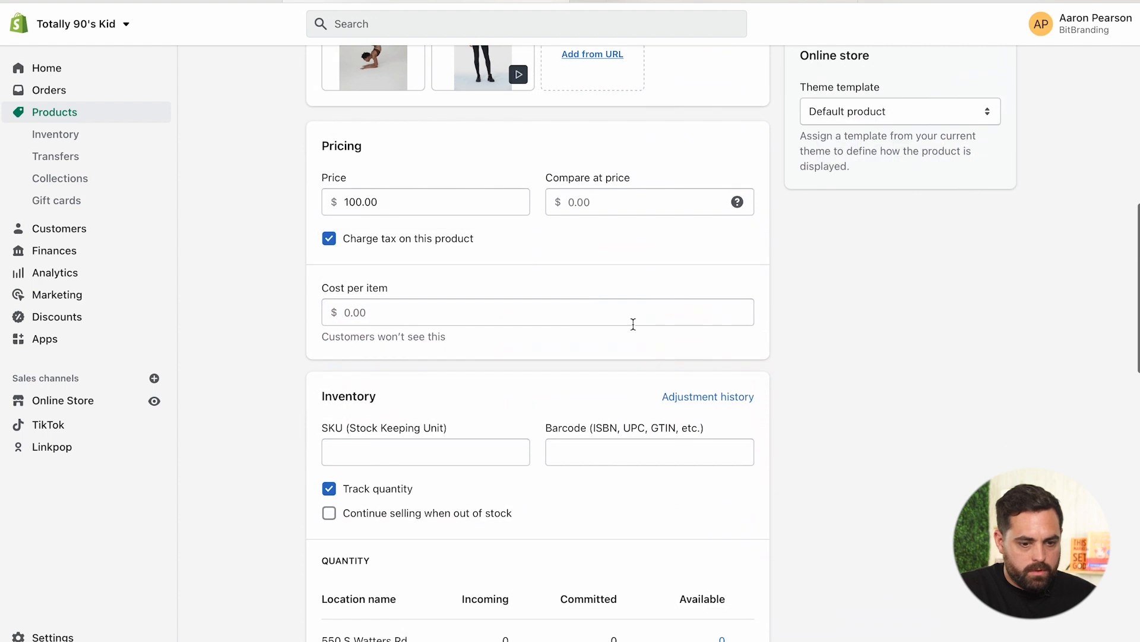
scroll(288, 420, down, 5)
scroll(288, 420, down, 10)
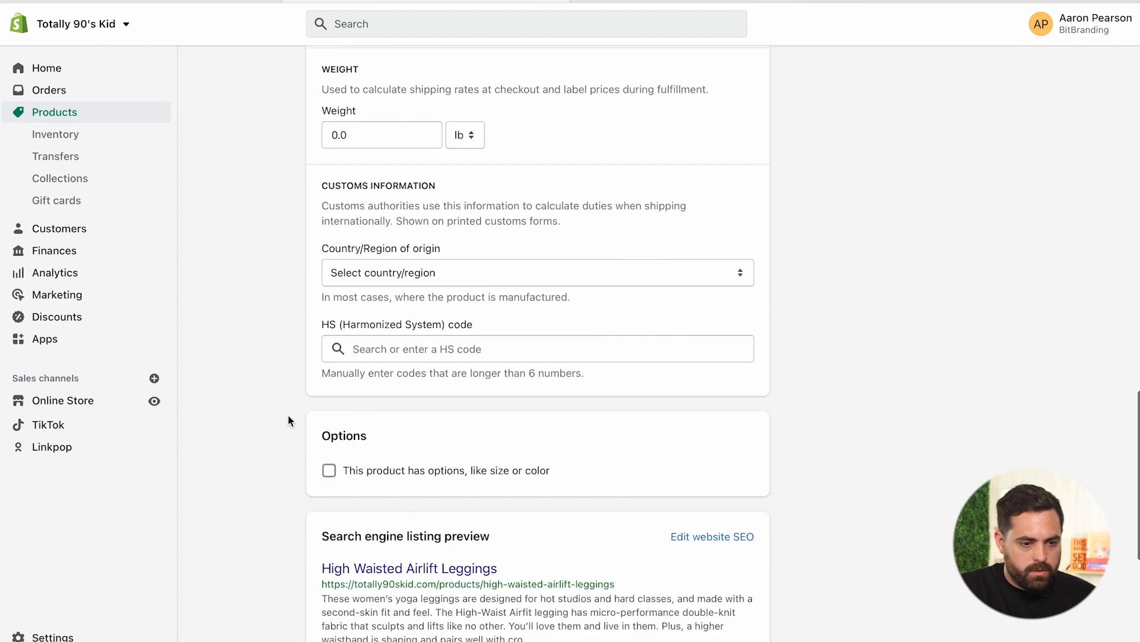
scroll(288, 420, up, 6)
scroll(288, 420, up, 8)
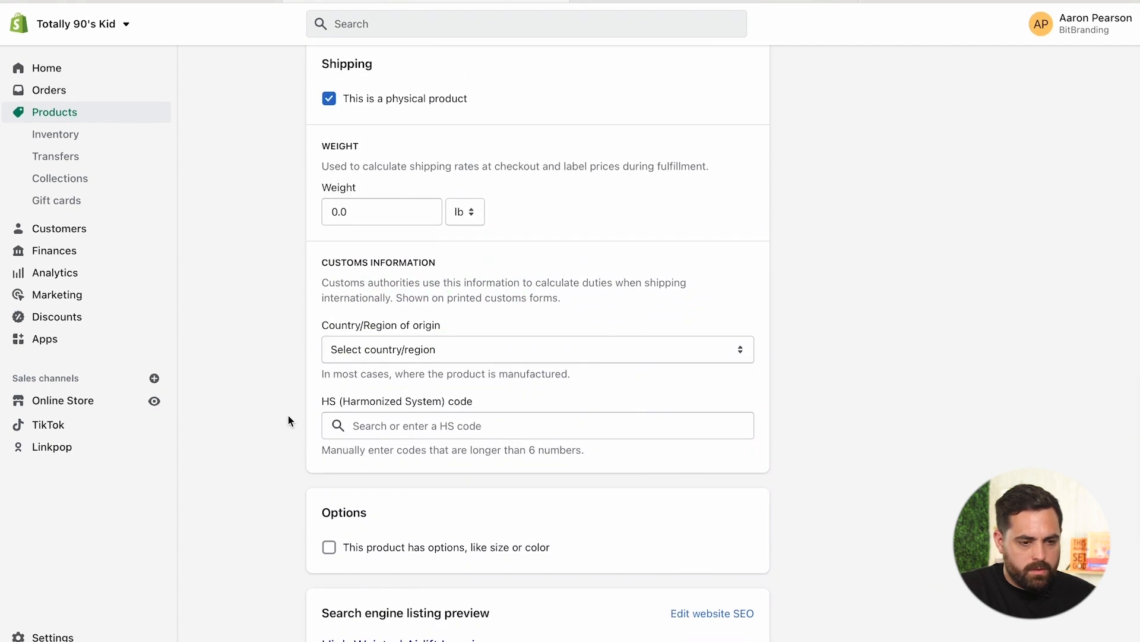
scroll(287, 420, up, 2)
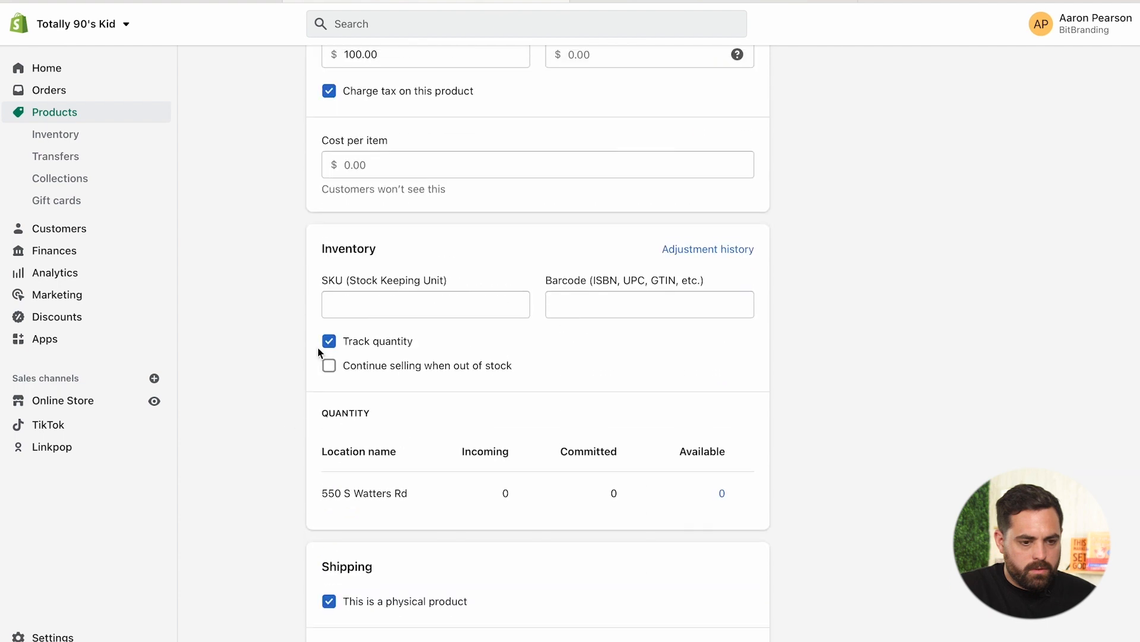
click(329, 341)
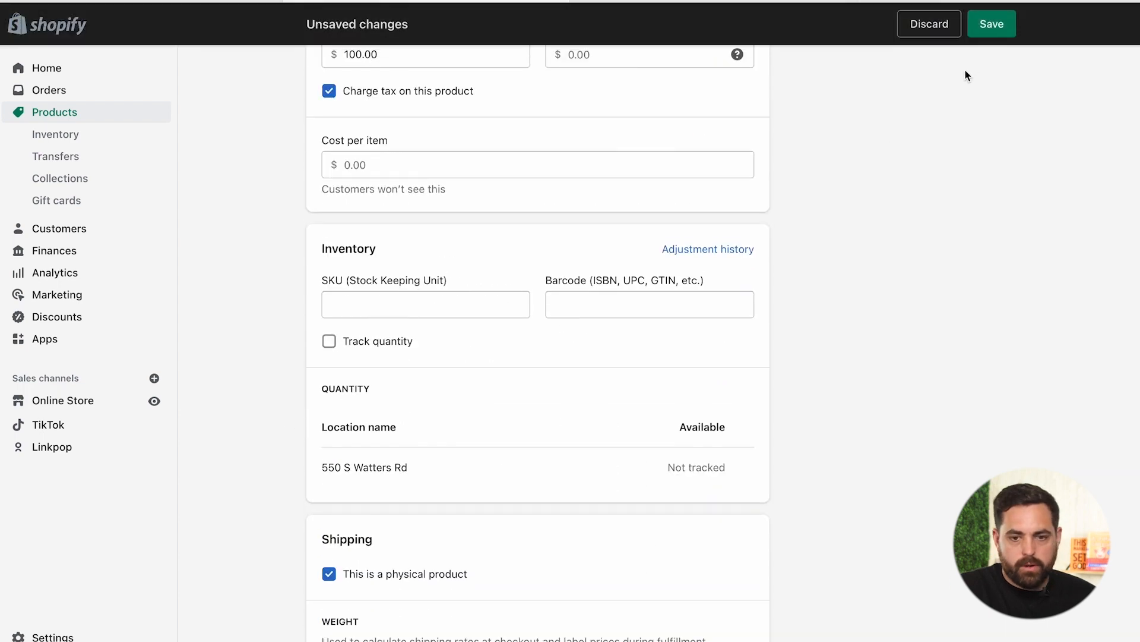
Save the product's inventory change and the theme's Default product template with the Back In Stock Email block hidden
scroll(925, 252, down, 3)
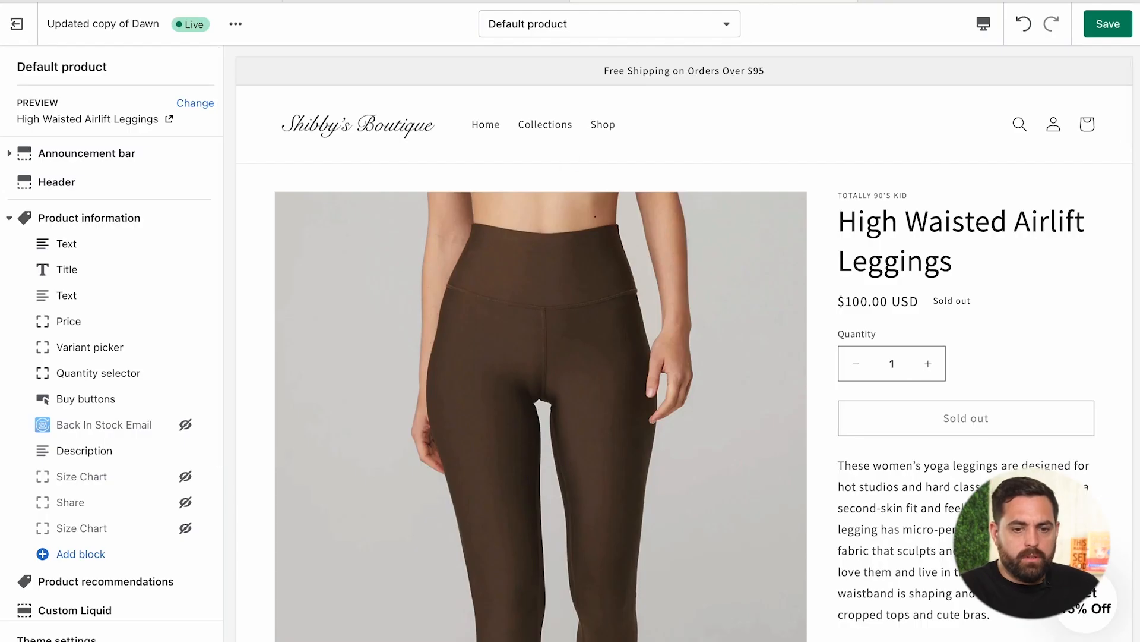
click(604, 232)
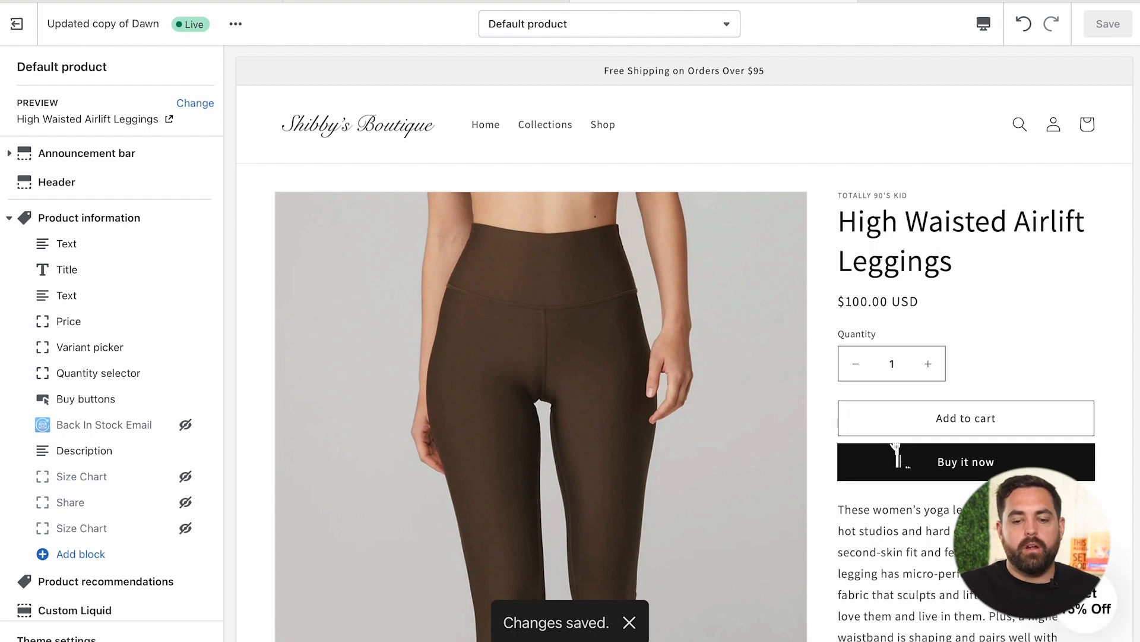
Review the High Waisted Airlift Leggings page's purchase options and product images in the theme preview
scroll(808, 354, down, 2)
scroll(808, 355, down, 3)
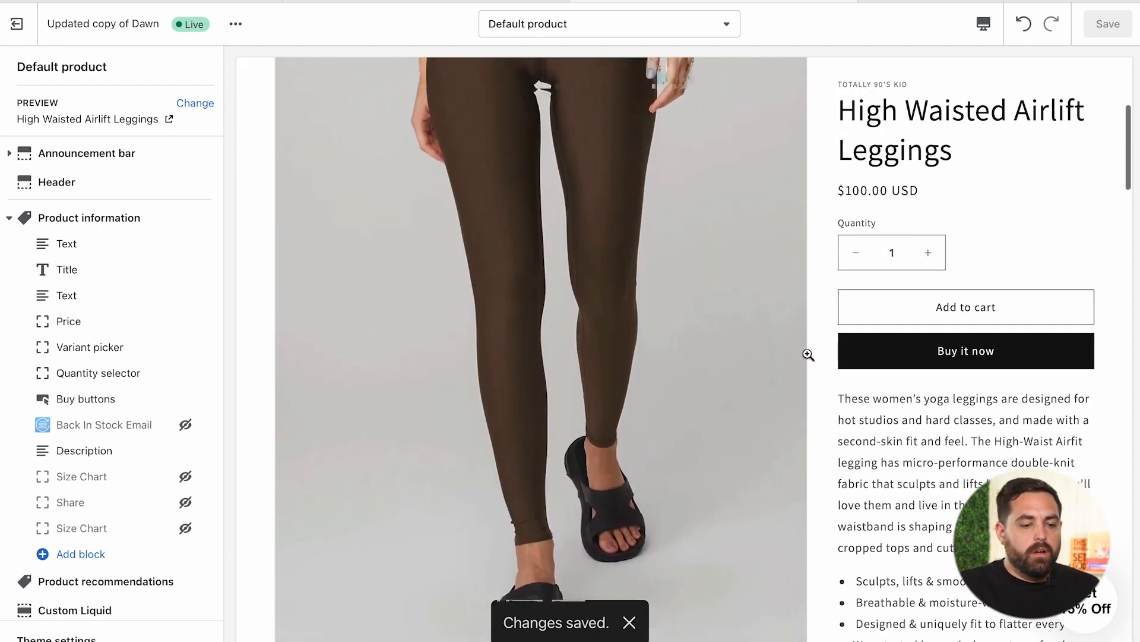
scroll(808, 354, down, 6)
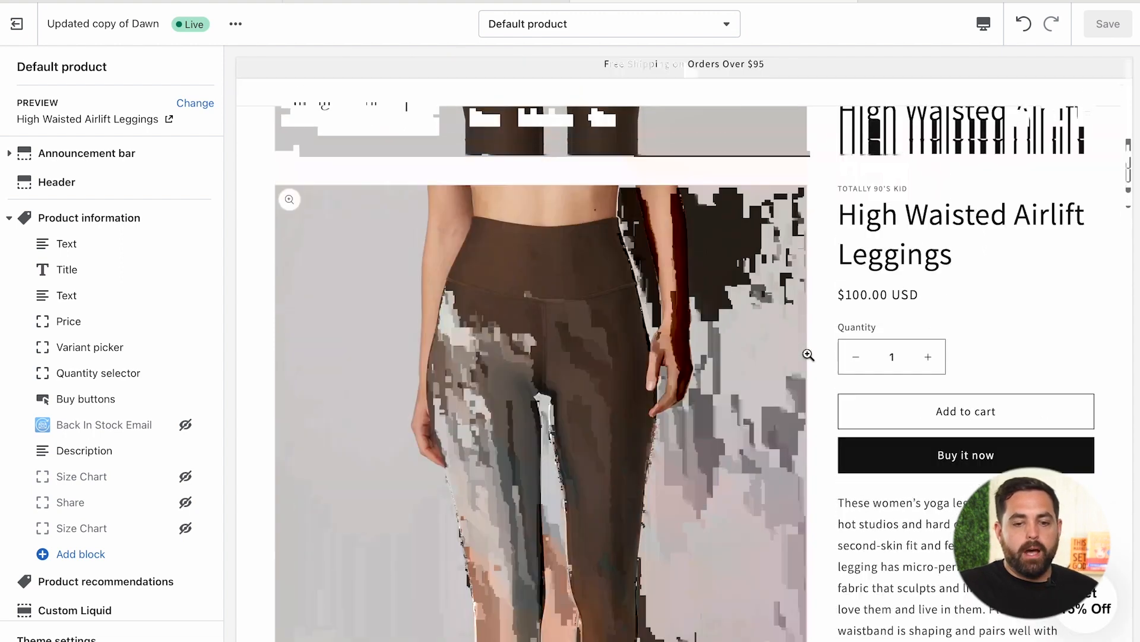
scroll(808, 355, down, 2)
scroll(808, 303, down, 10)
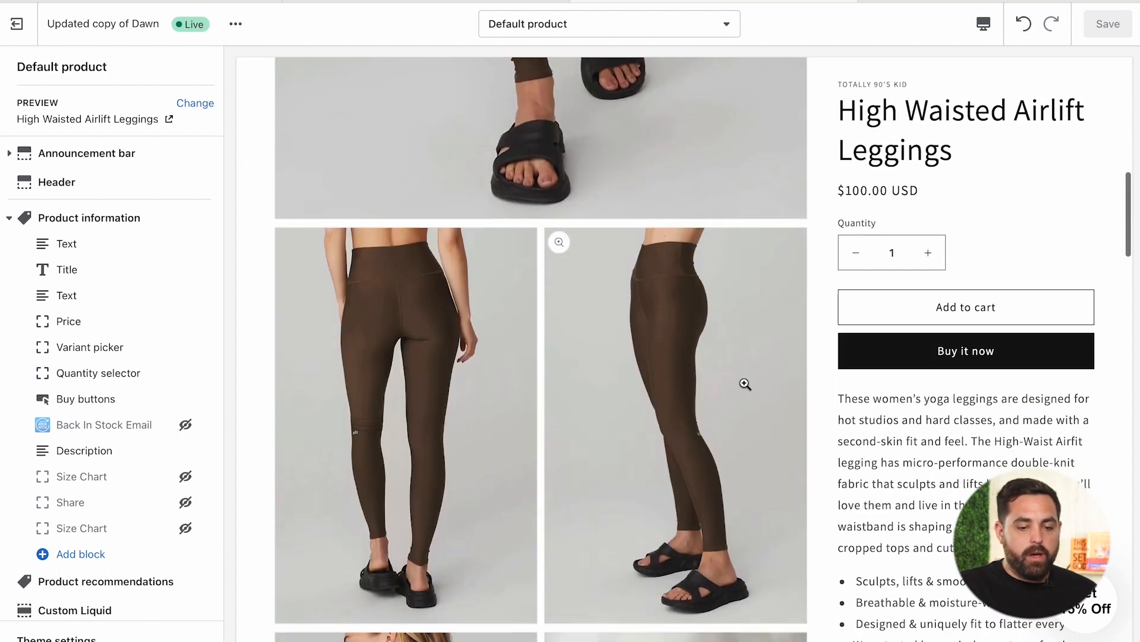
scroll(743, 382, down, 8)
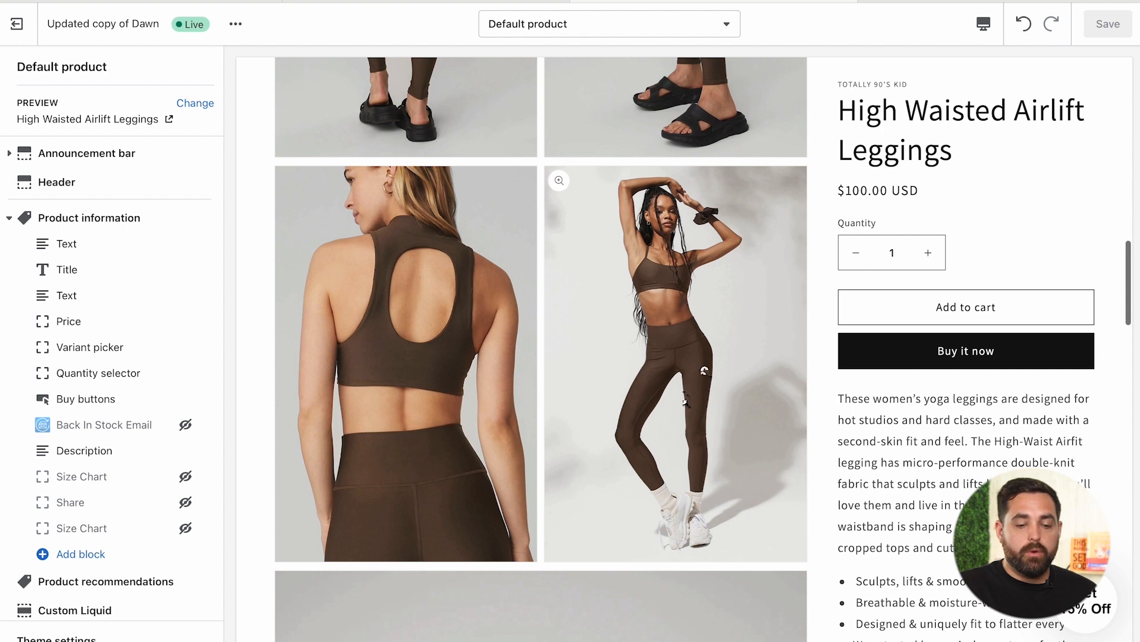
scroll(742, 406, down, 10)
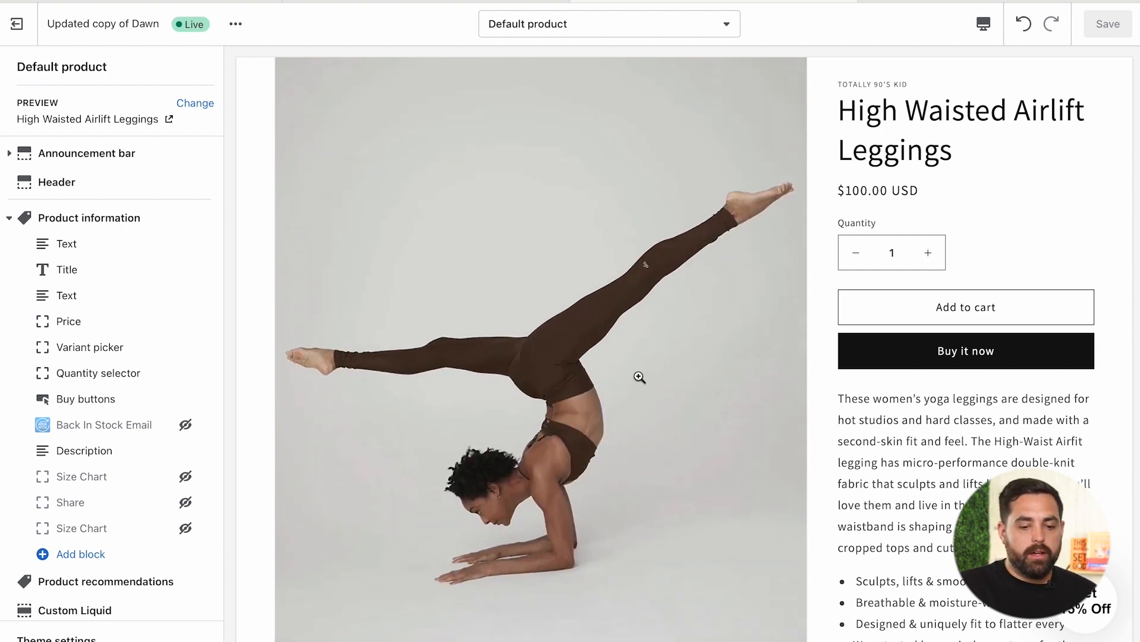
scroll(682, 363, up, 10)
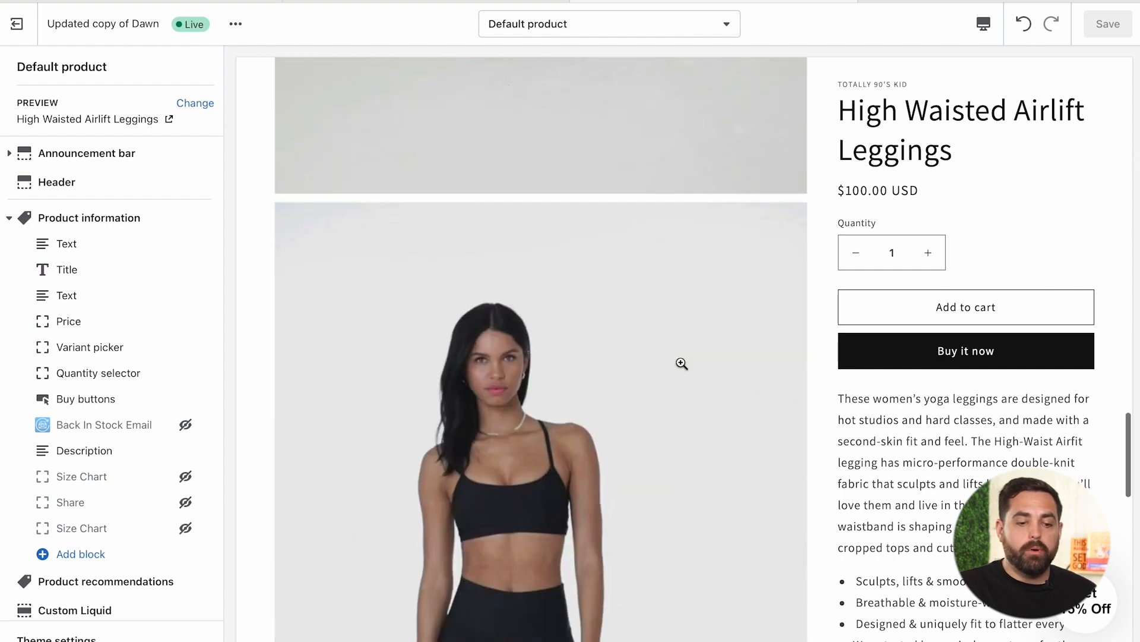
scroll(683, 362, down, 2)
scroll(682, 362, up, 2)
scroll(682, 362, down, 10)
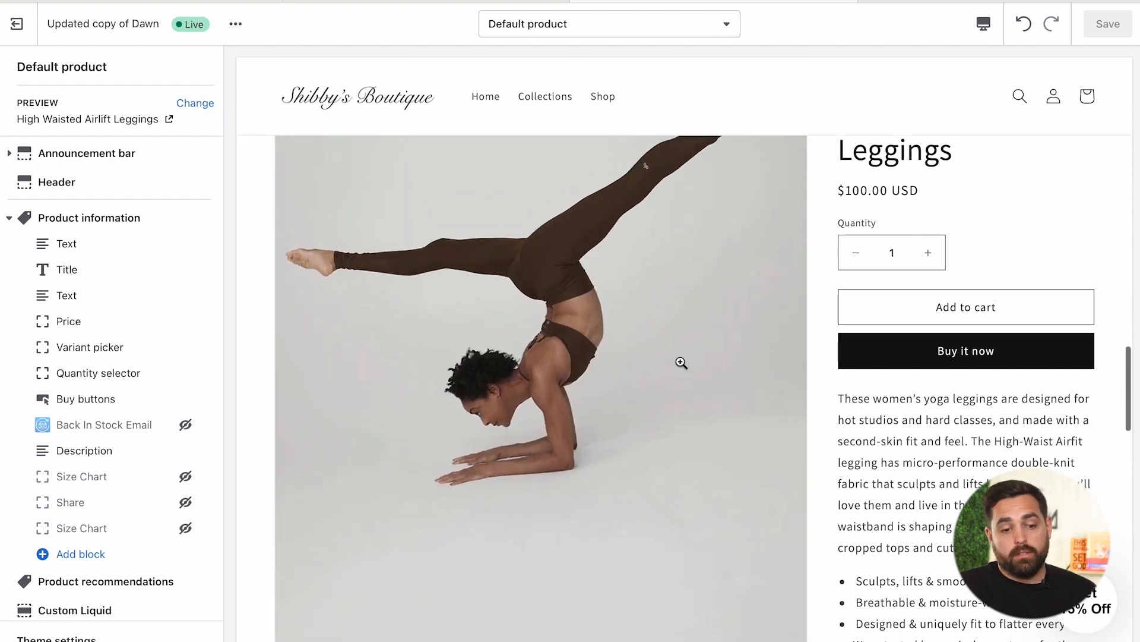
scroll(681, 362, down, 5)
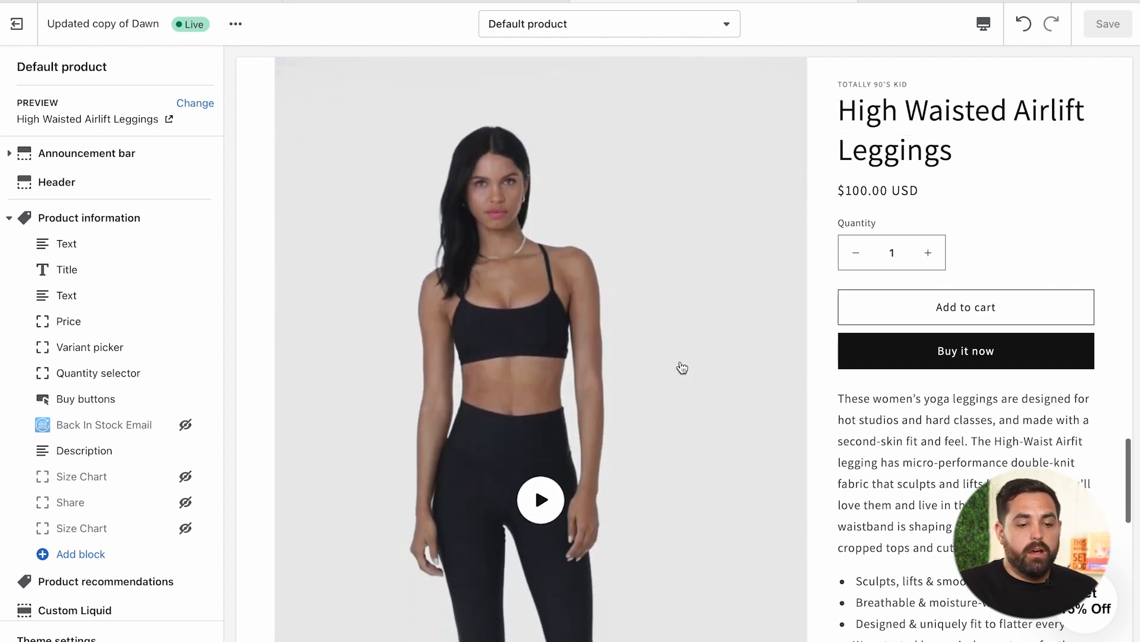
scroll(682, 368, down, 2)
scroll(643, 305, up, 2)
scroll(644, 305, down, 2)
Play the product video among the leggings page's media and pause it
click(573, 324)
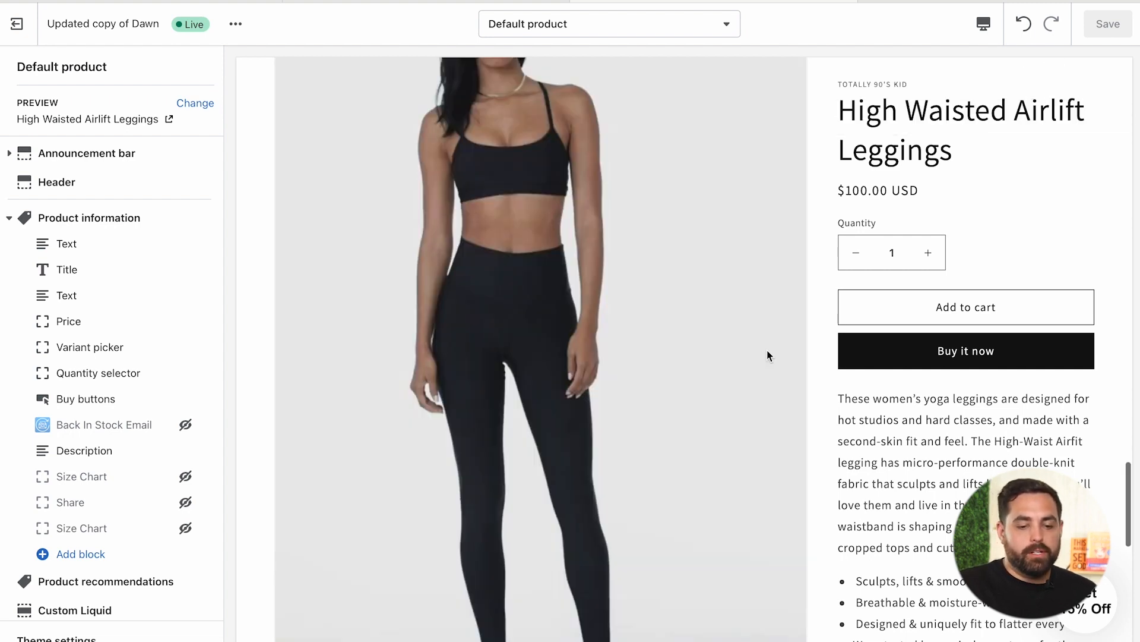
scroll(474, 555, down, 1)
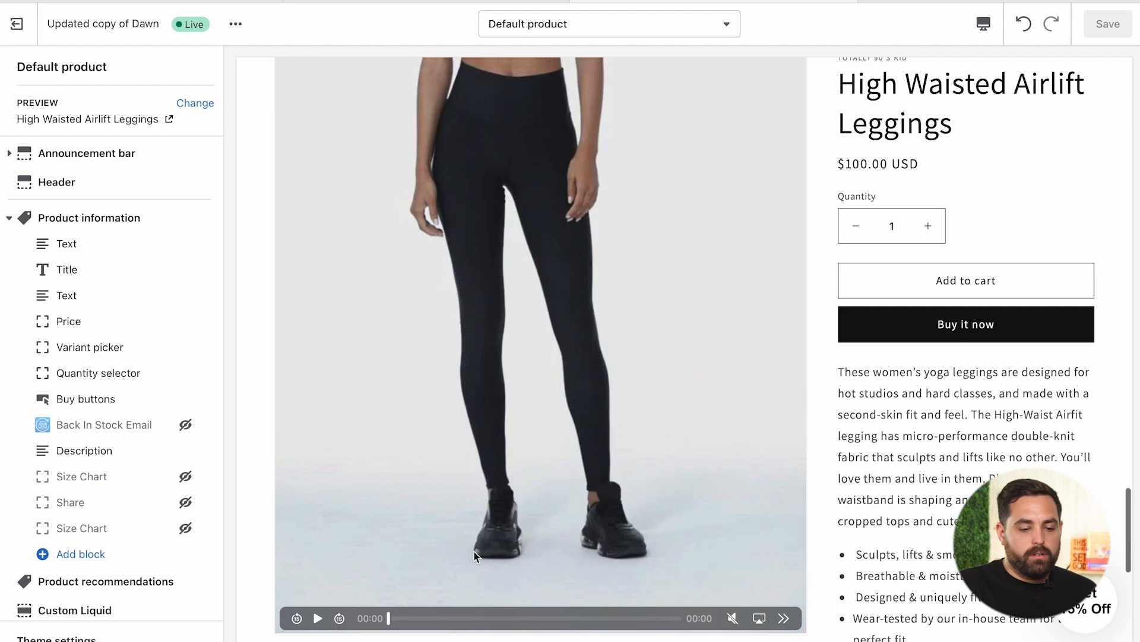
click(311, 617)
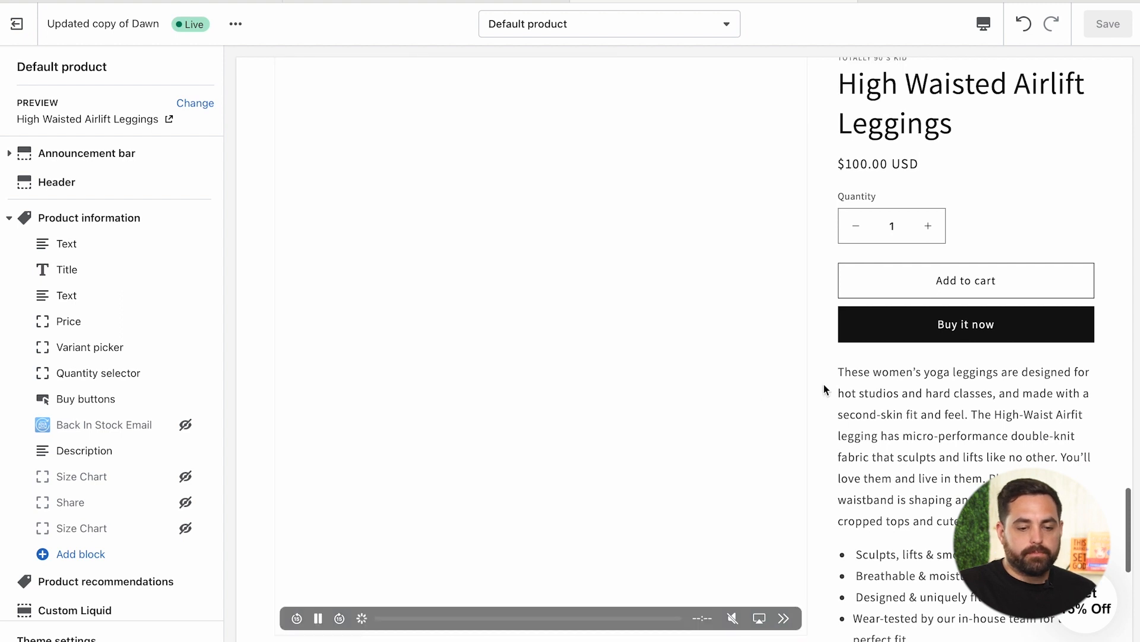
scroll(823, 389, up, 1)
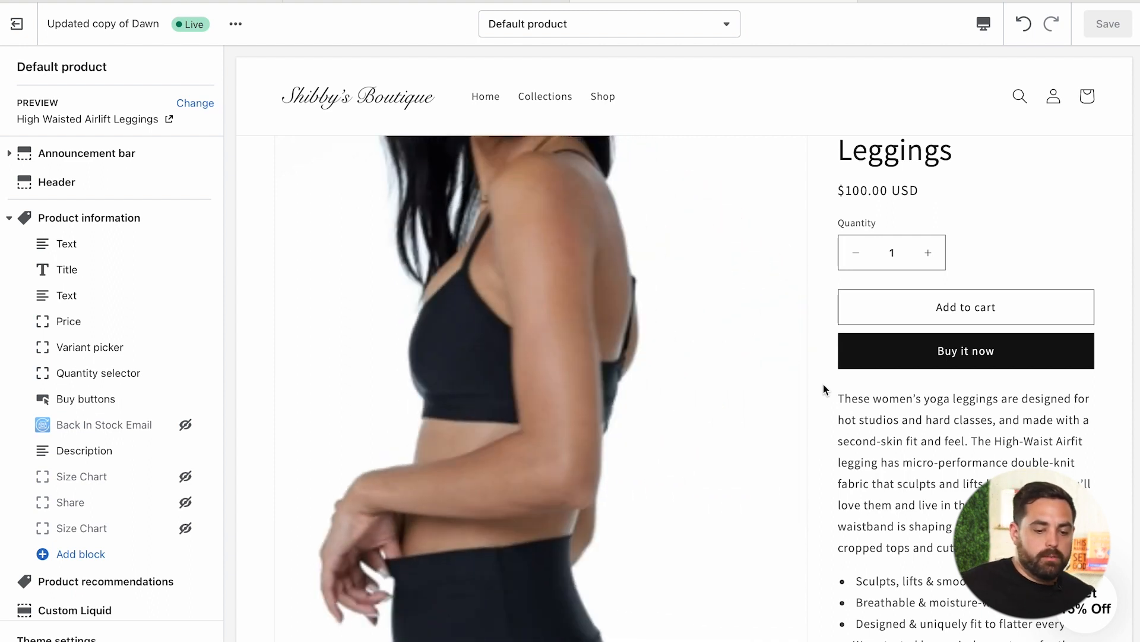
scroll(823, 390, down, 1)
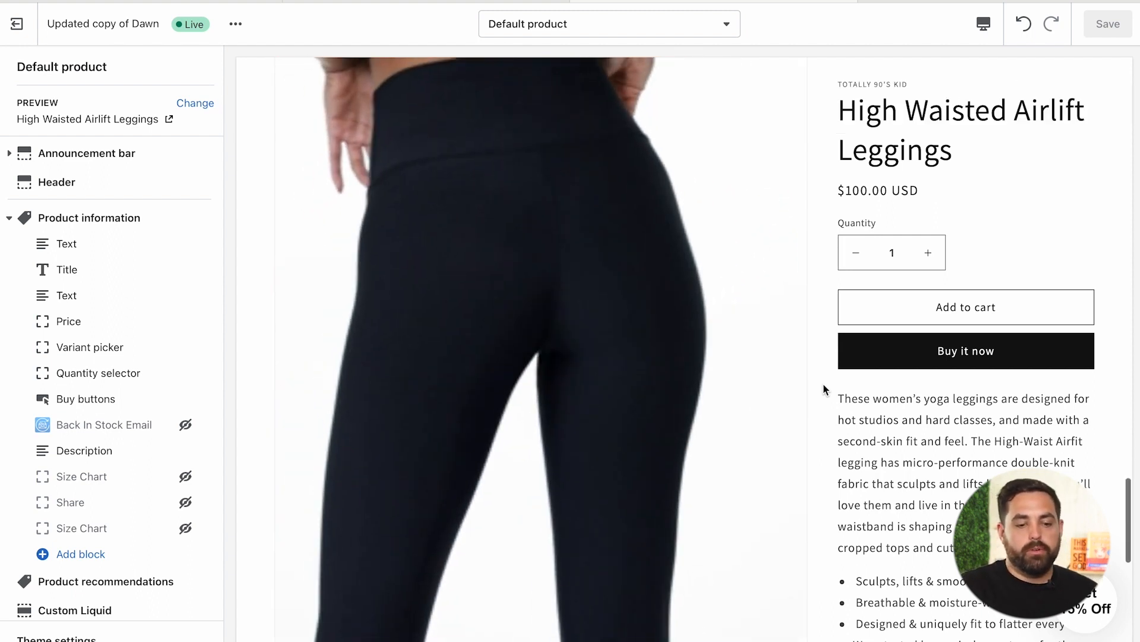
scroll(823, 384, down, 5)
mouse_move(284, 398)
click(318, 398)
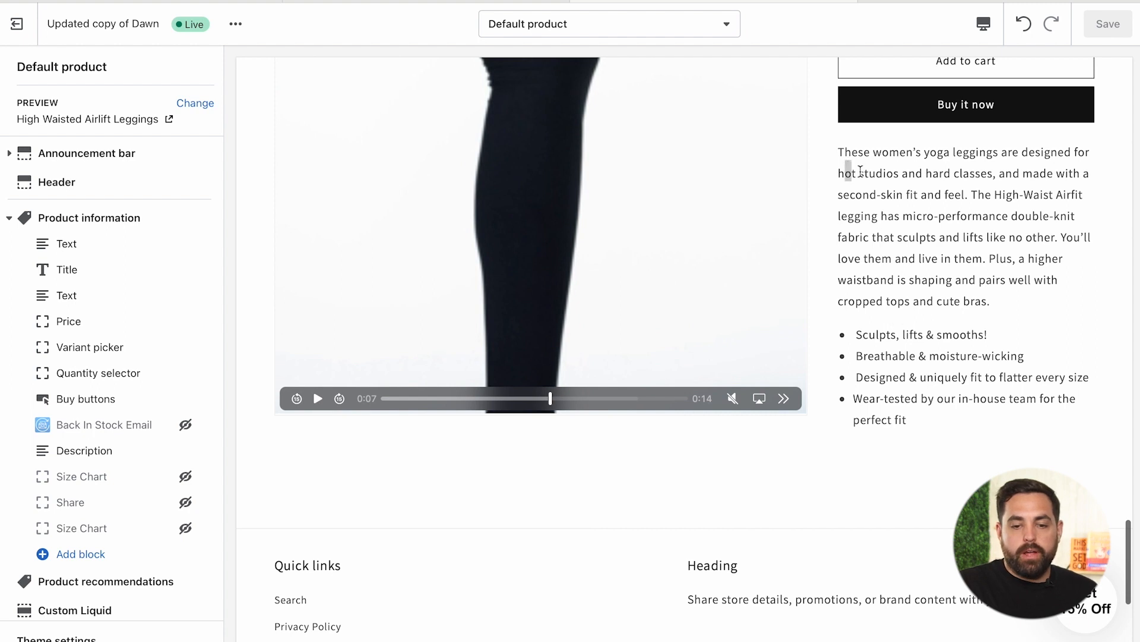
Review the leggings' description text and recheck the product page layout in the preview
drag(850, 165, 957, 270)
click(996, 287)
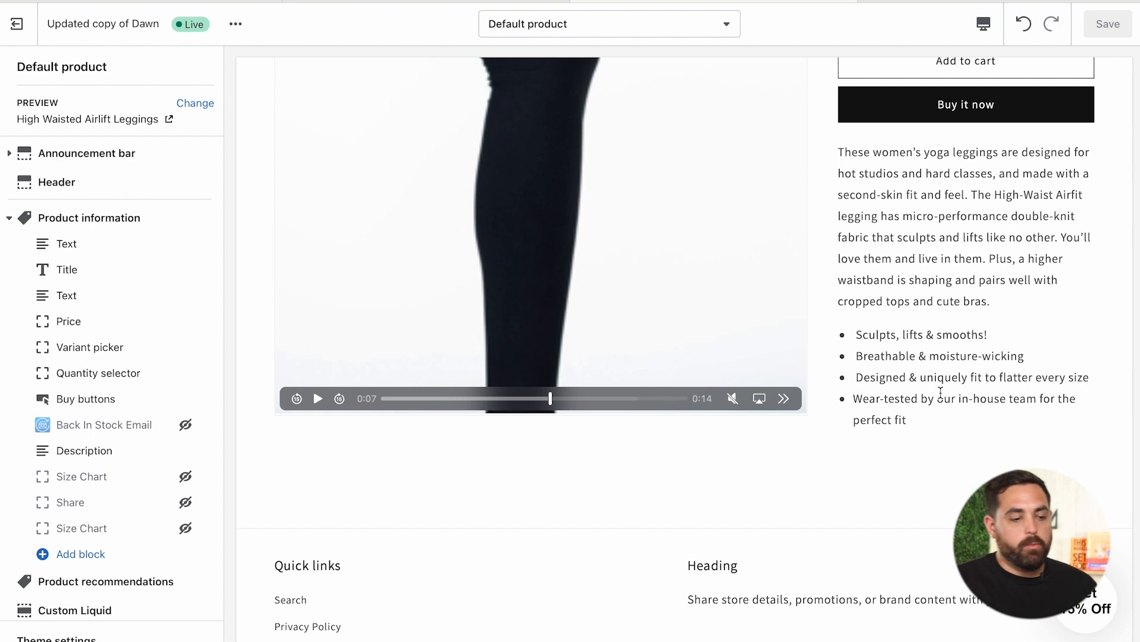
scroll(941, 392, up, 10)
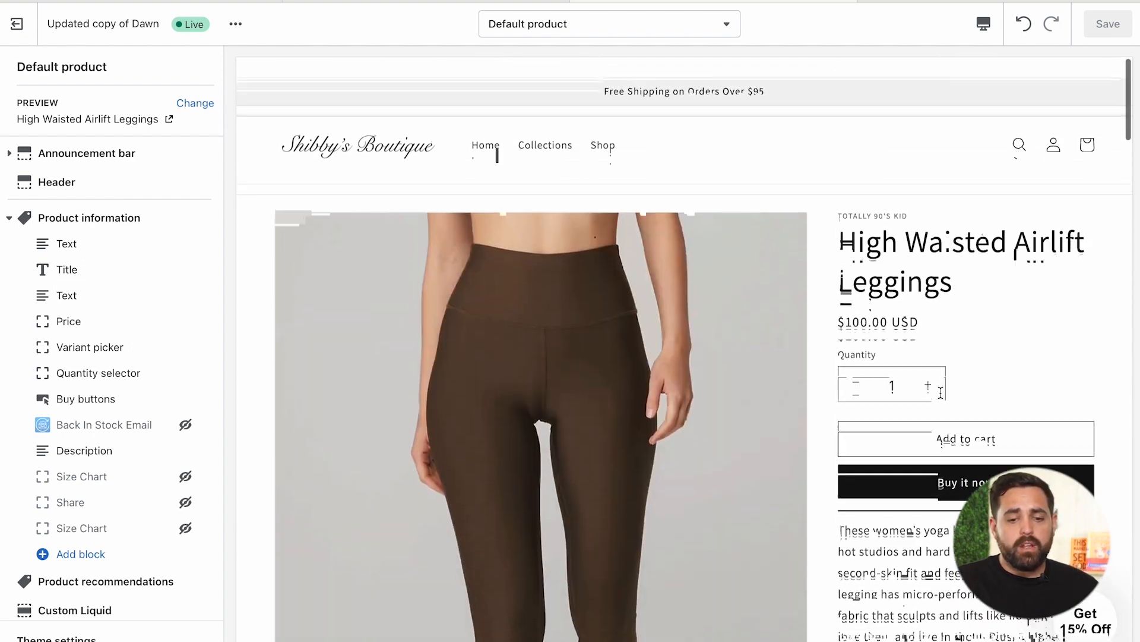
scroll(941, 395, down, 10)
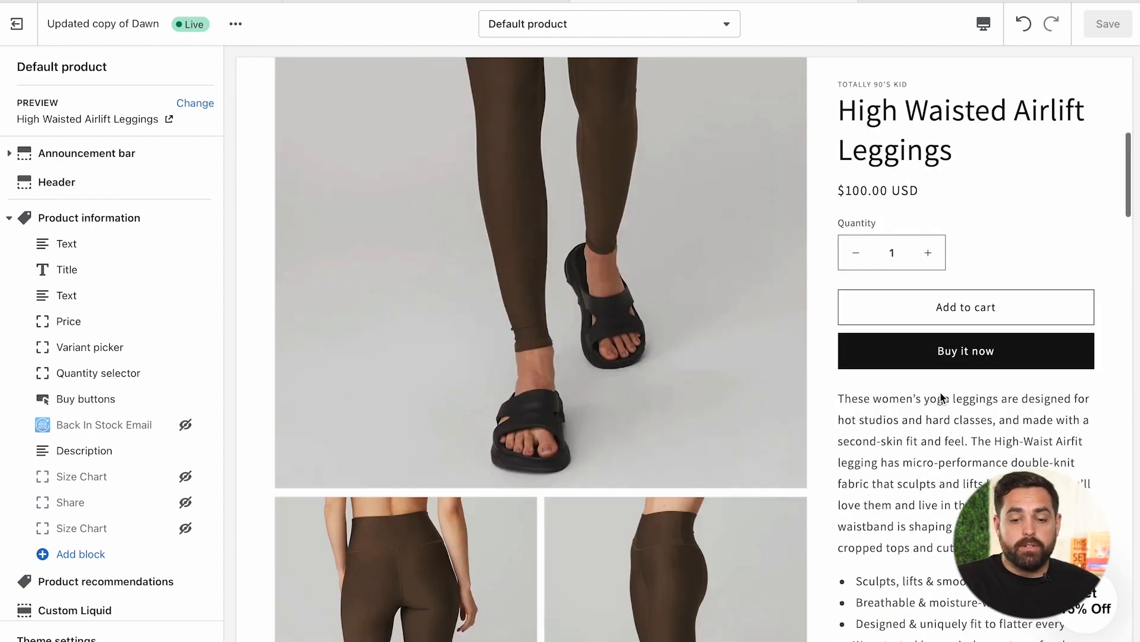
scroll(941, 394, up, 2)
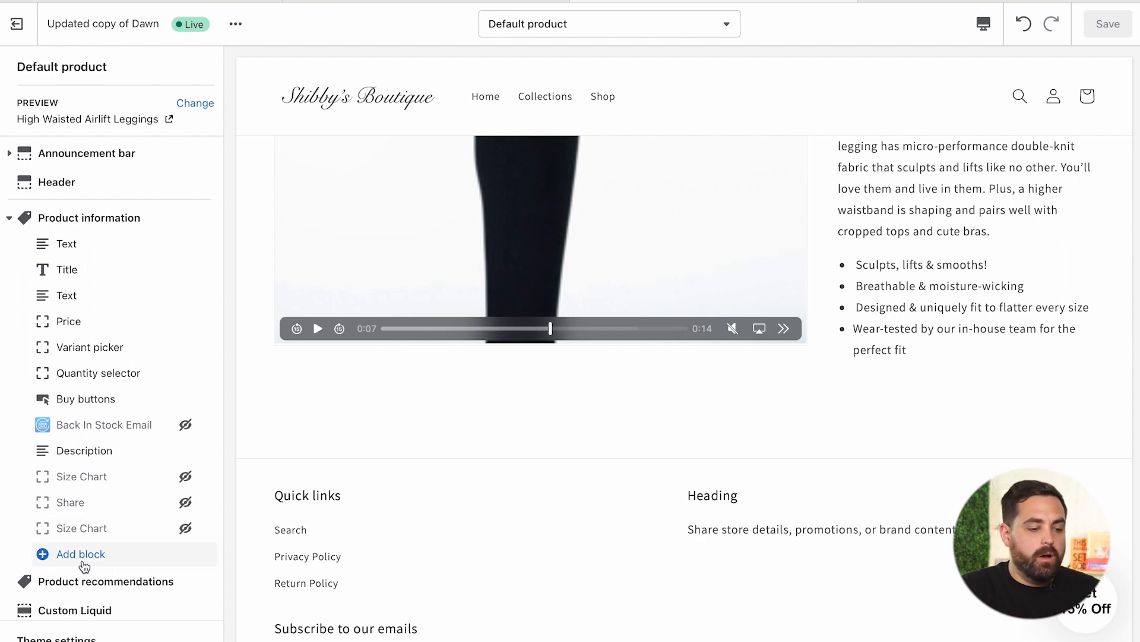
Add a Pop-up block to the Product information section and set its link label to "Size Guide"
click(83, 556)
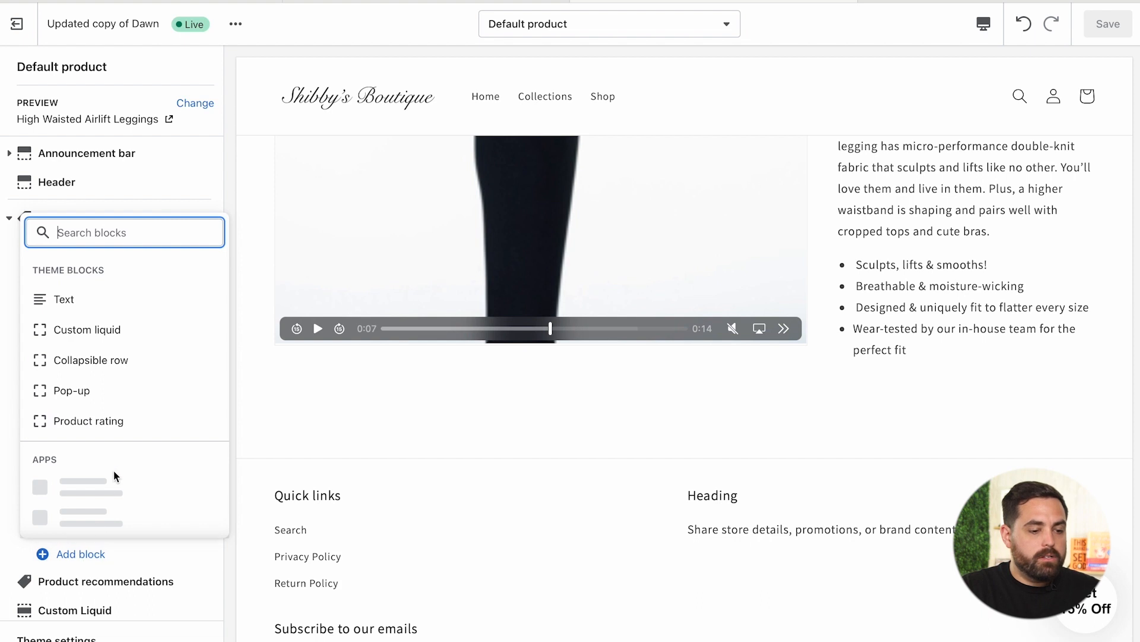
click(72, 391)
click(159, 417)
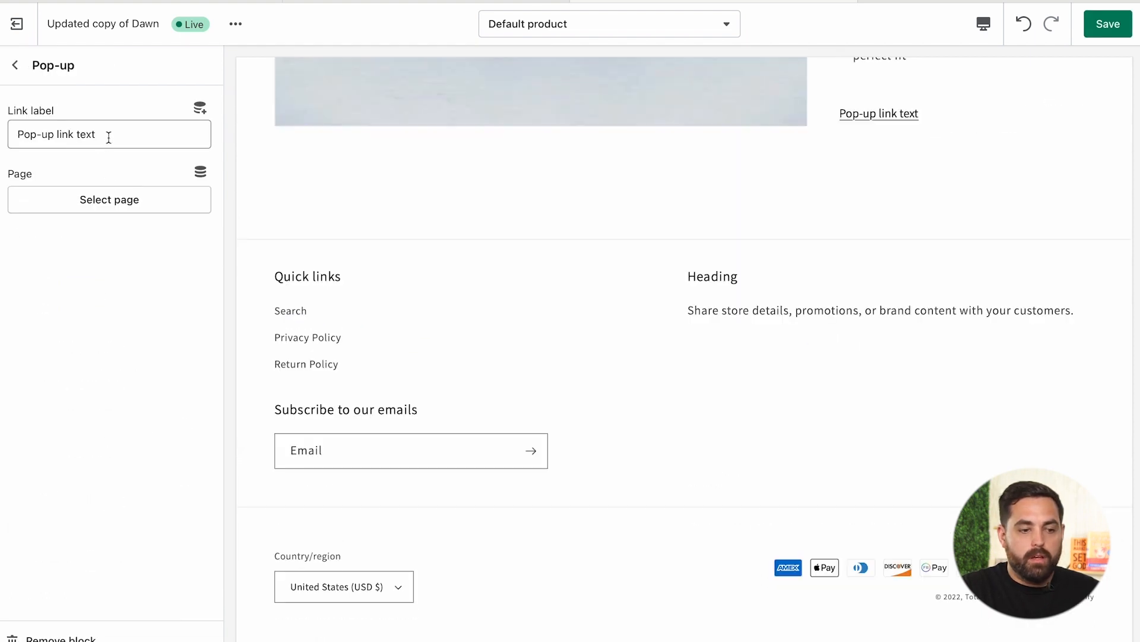
triple_click(107, 137)
text(Size Guide)
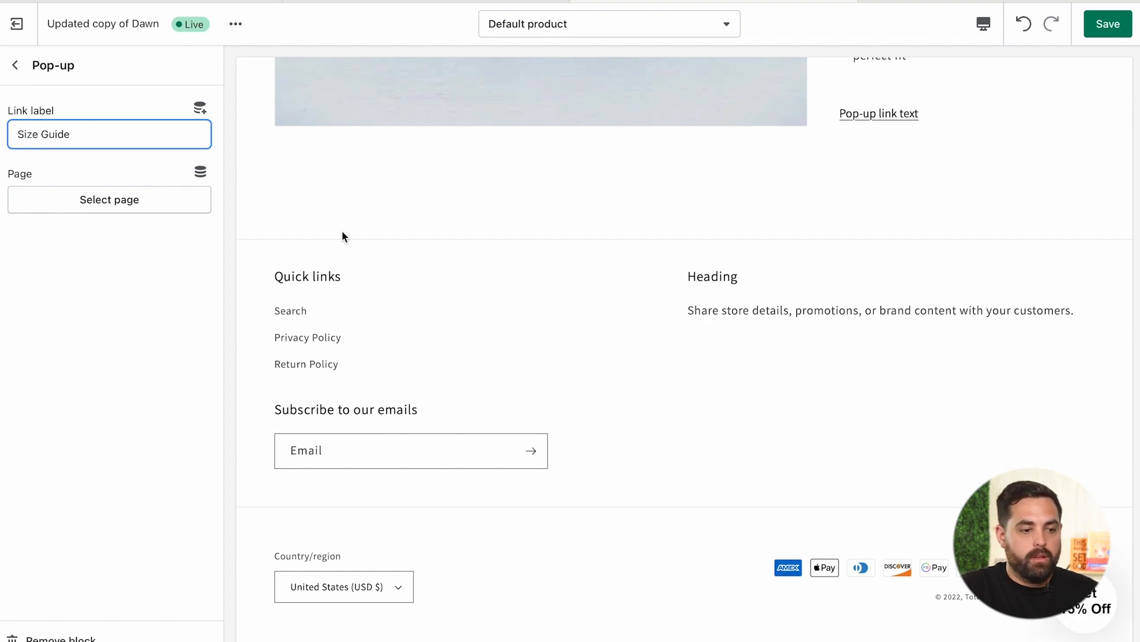
Assign the Dresses Size Chart page to the Size Guide pop-up and save the template
click(107, 202)
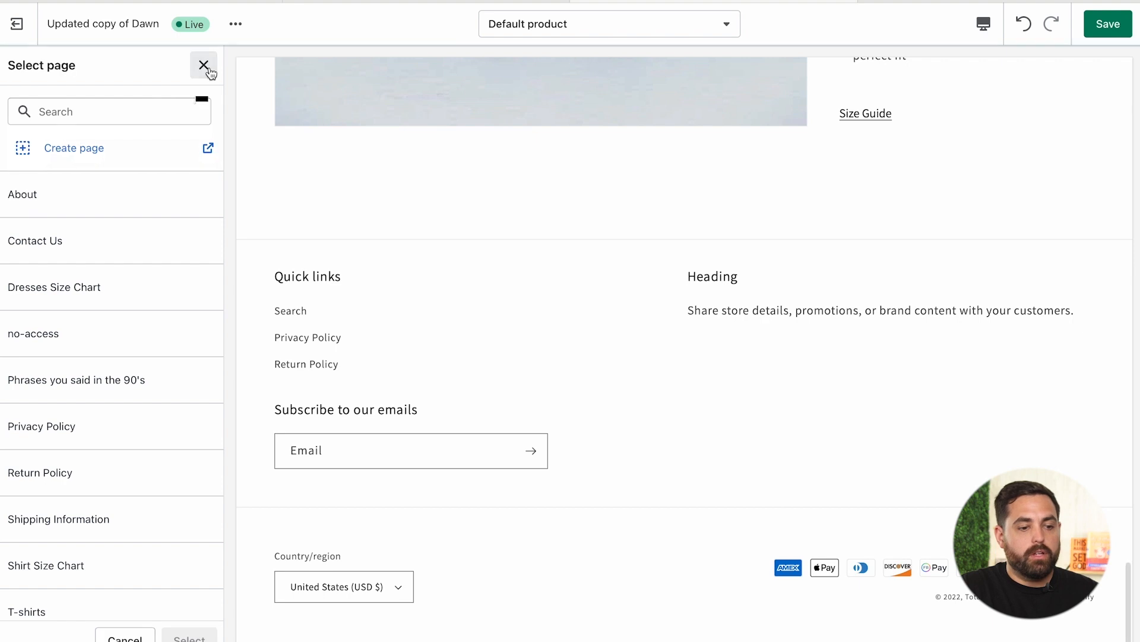
click(204, 65)
click(105, 211)
click(115, 270)
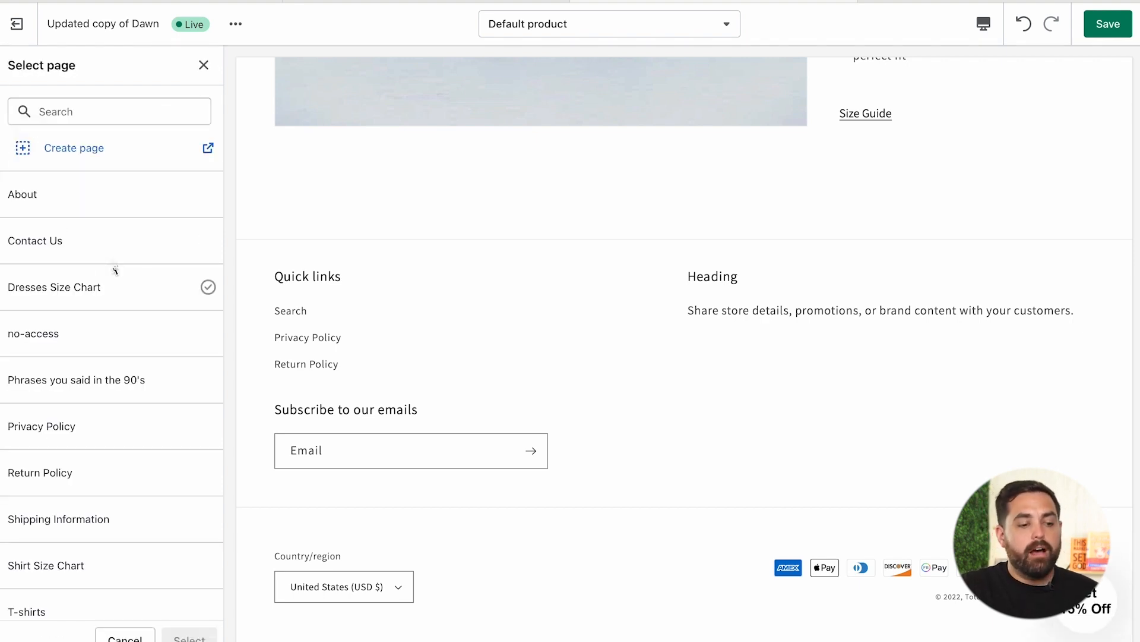
click(86, 299)
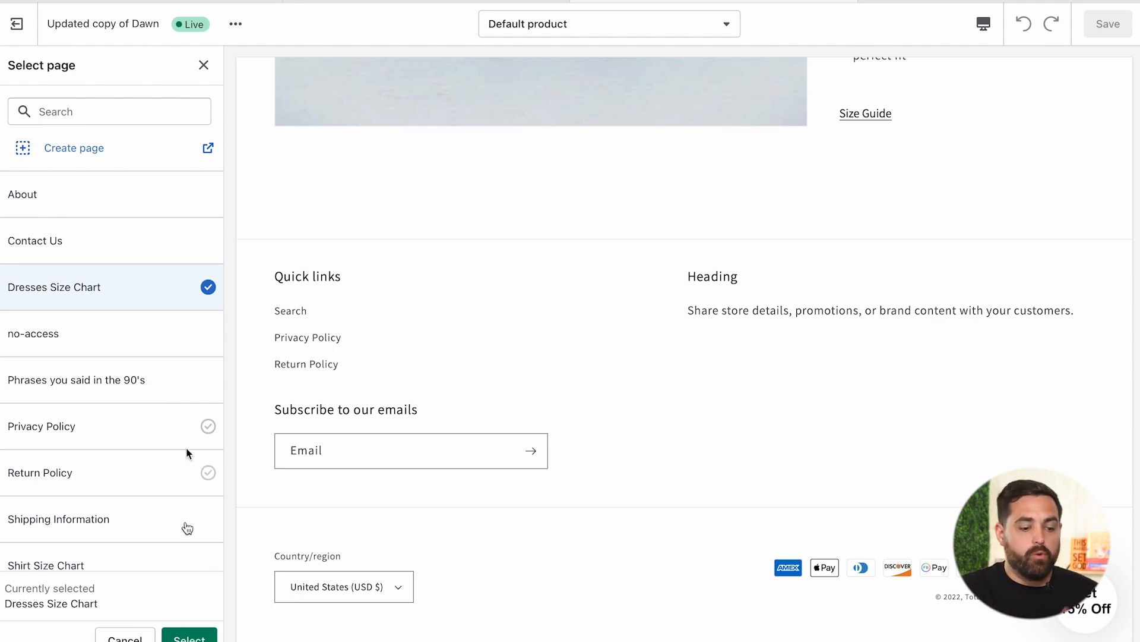
click(189, 637)
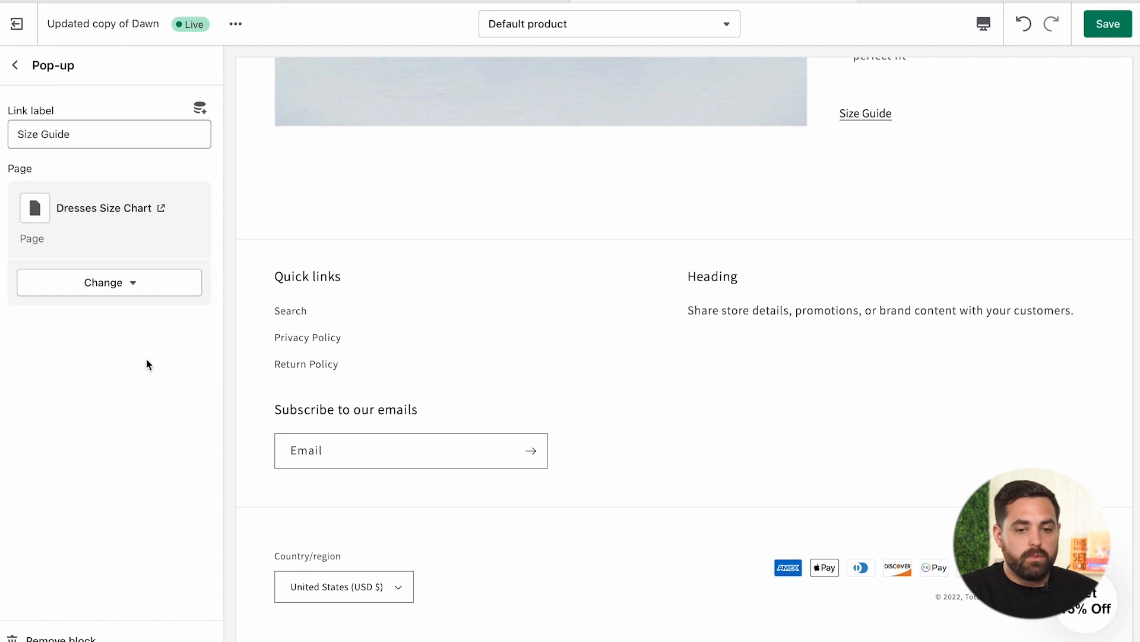
click(15, 65)
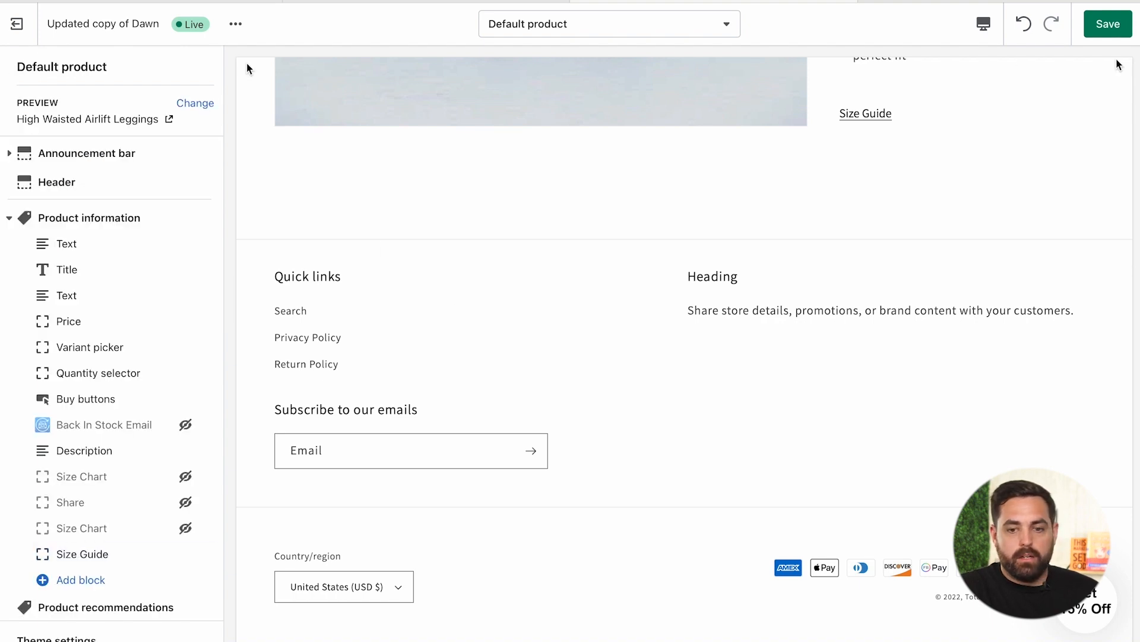
click(1111, 24)
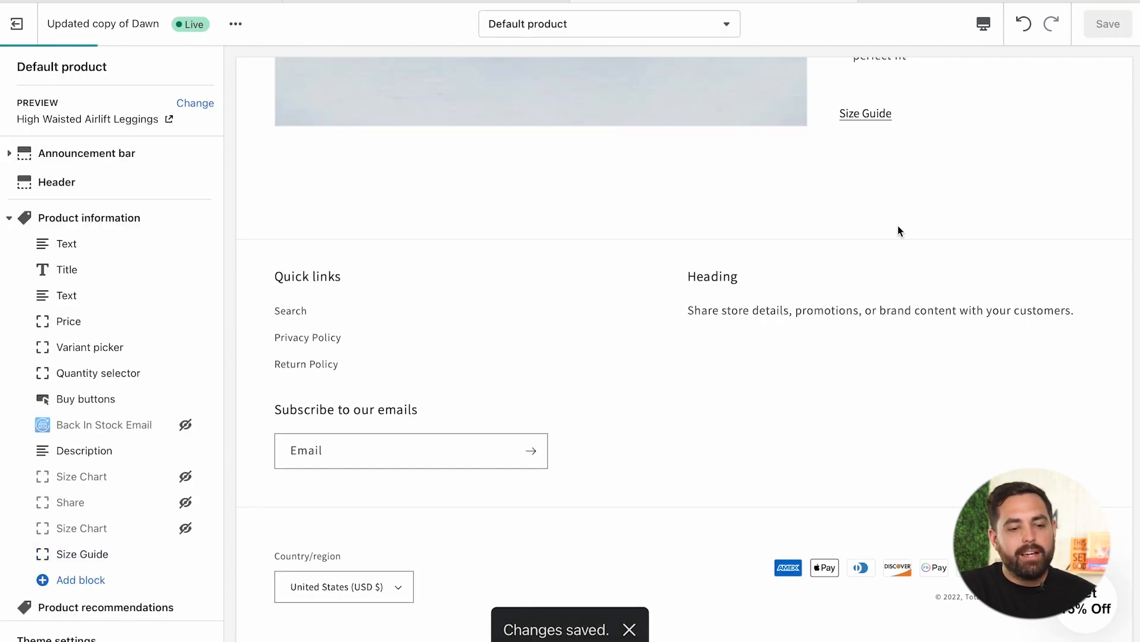
Switch to the leggings' product admin page, enable product options, and name the first option "Size"
scroll(899, 231, up, 10)
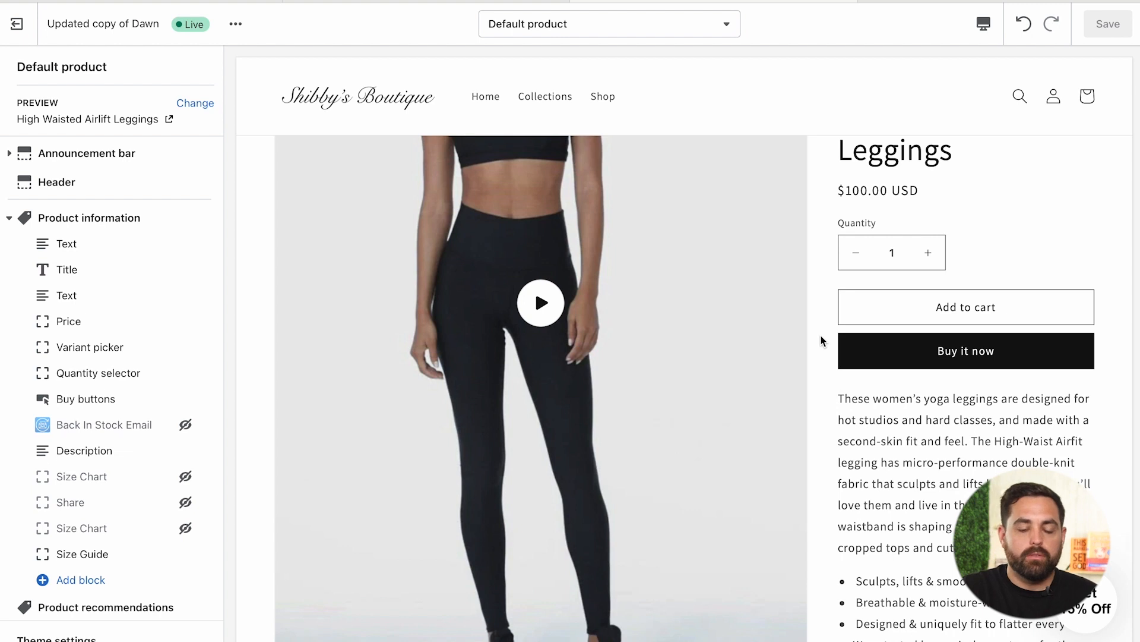
click(457, 1)
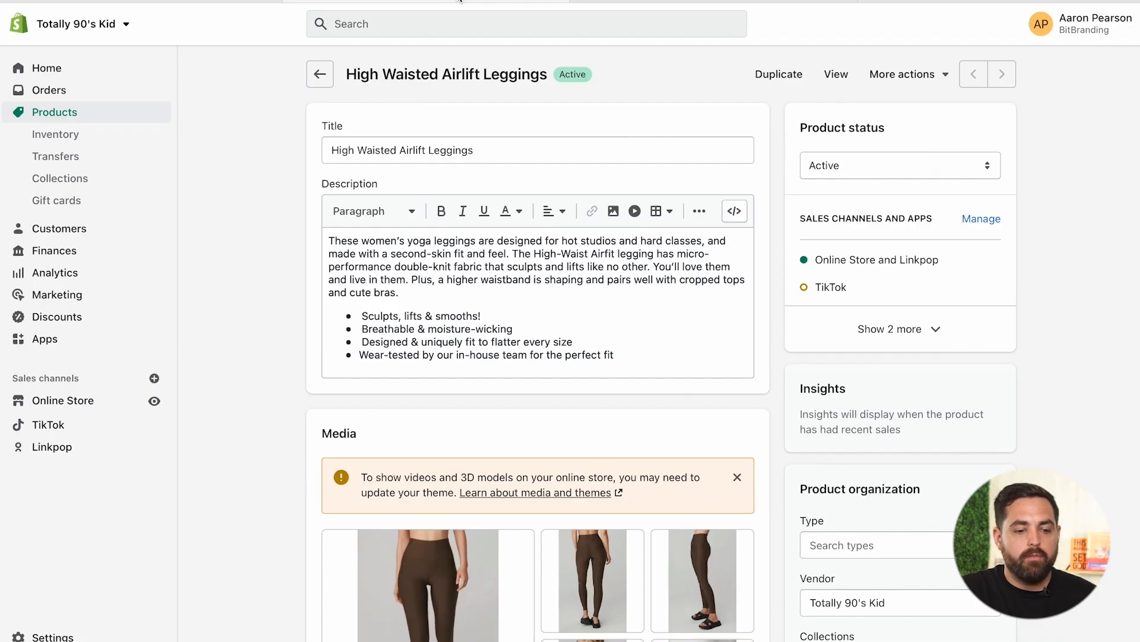
scroll(275, 375, down, 10)
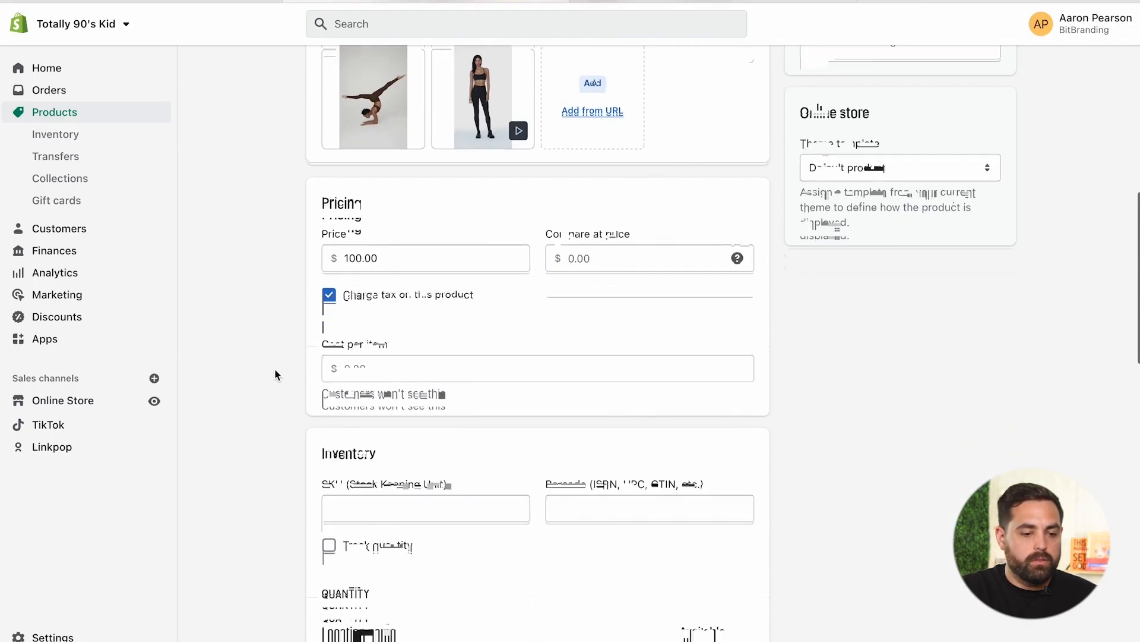
scroll(275, 374, down, 10)
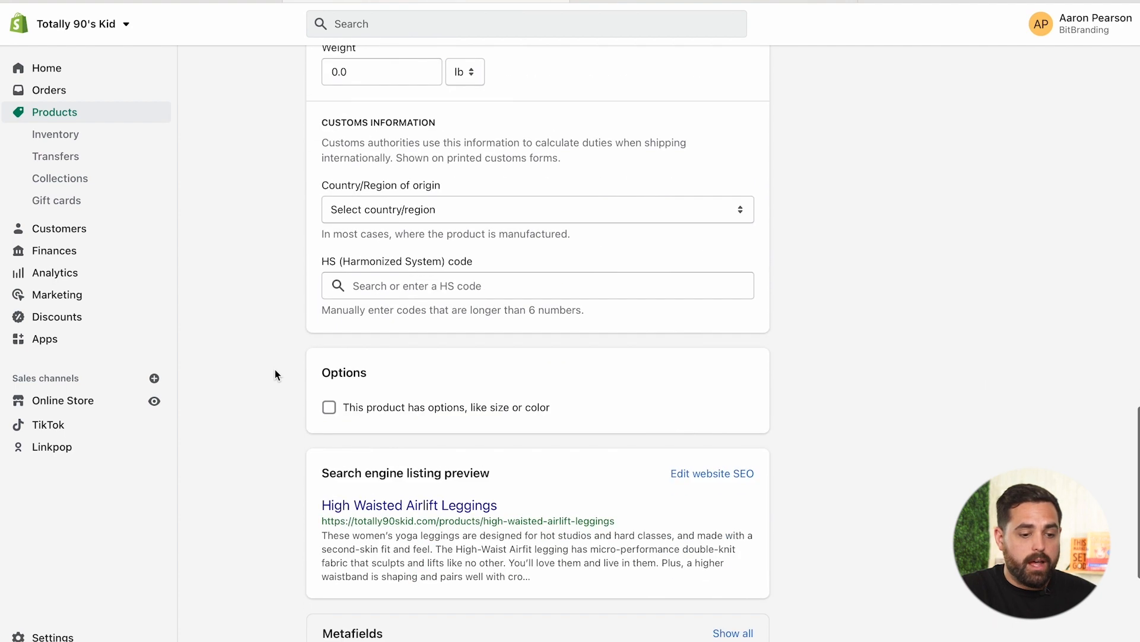
click(329, 407)
scroll(297, 435, down, 3)
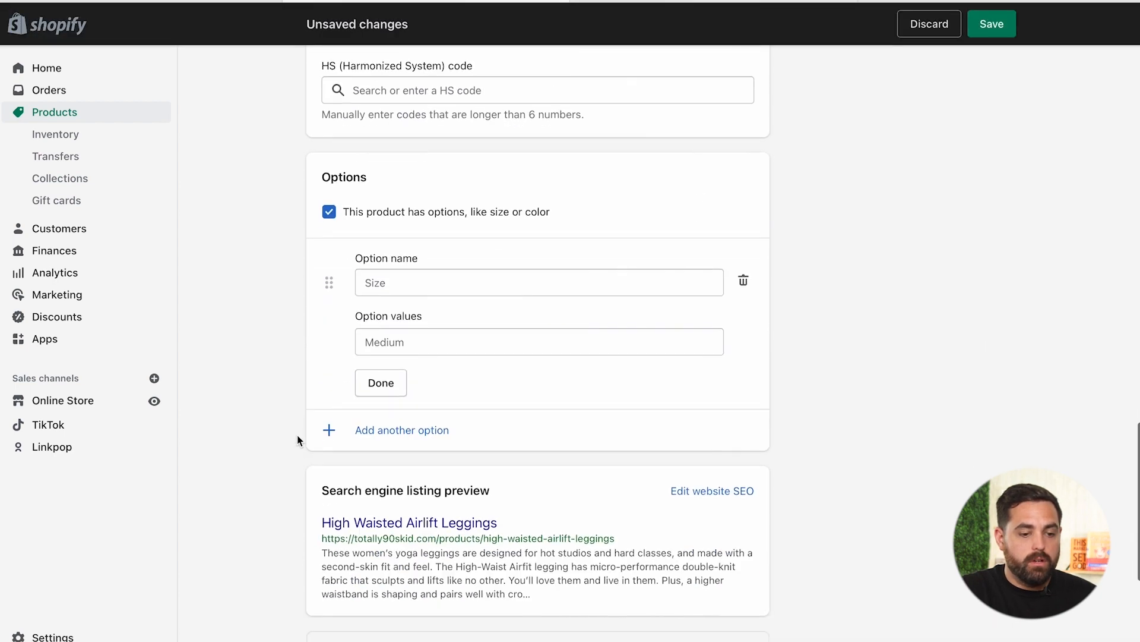
click(416, 287)
text(Size)
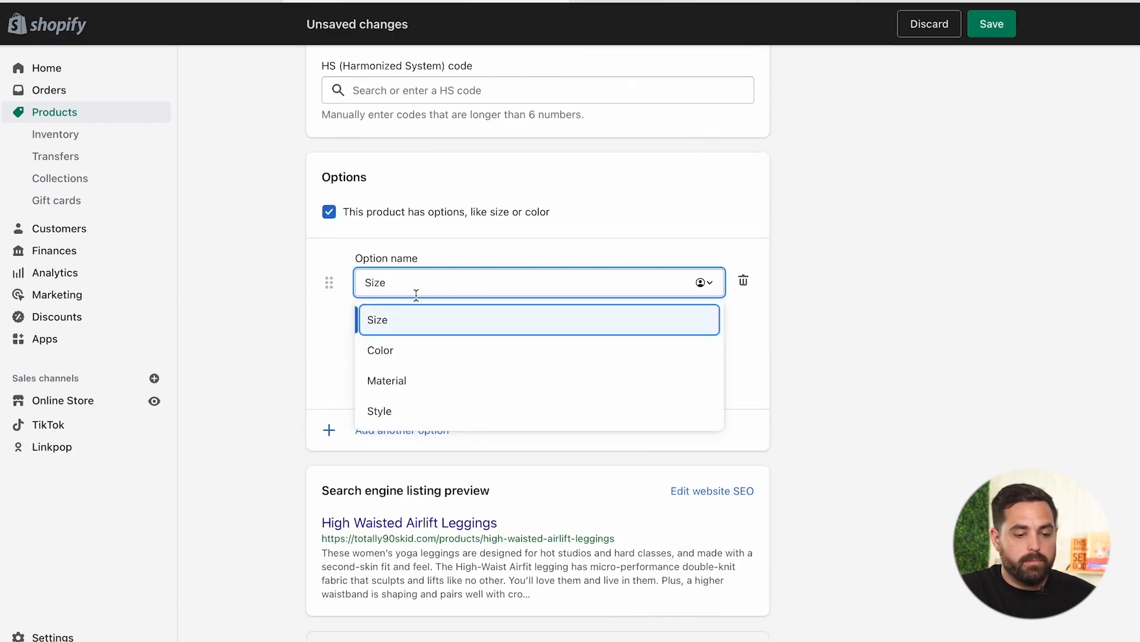
click(420, 318)
Add the values Small, Medium and Large to the Size option and save the product
click(403, 349)
text(Small)
click(415, 374)
text(Meidum)
key(BackSpace)
key(BackSpace)
key(BackSpace)
key(BackSpace)
text(d)
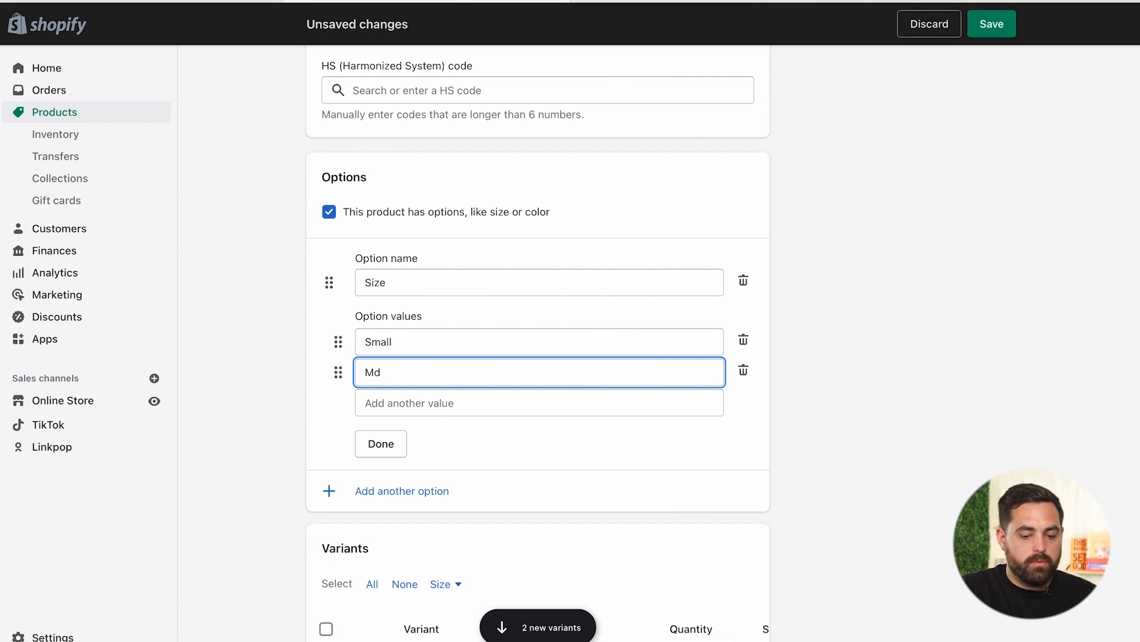
key(BackSpace)
text(edium)
click(425, 402)
text(Large)
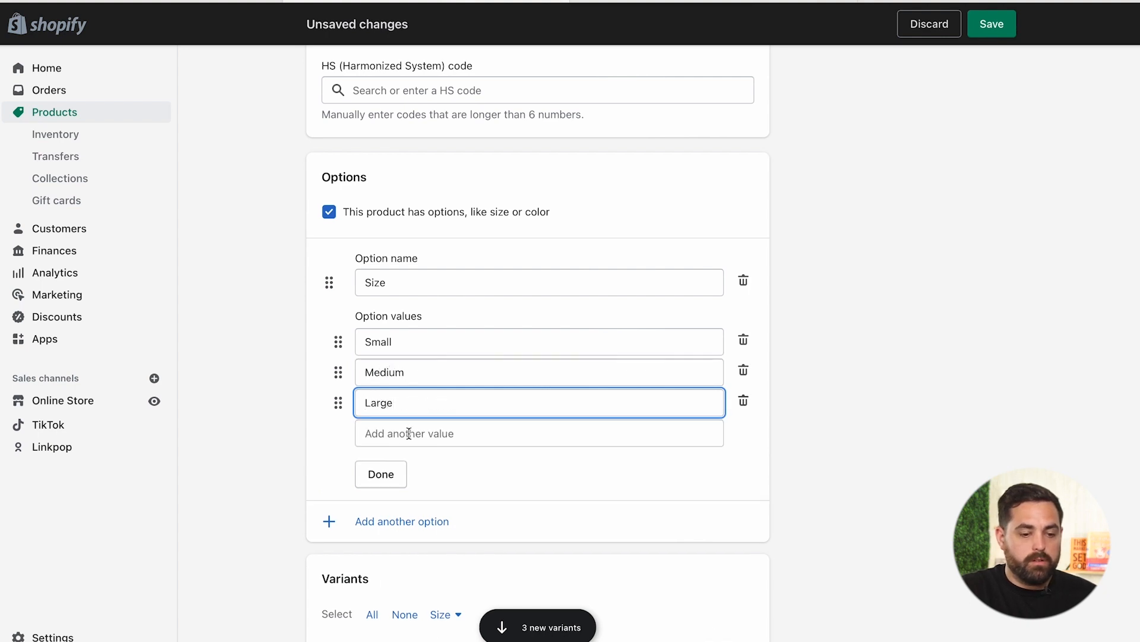
click(394, 472)
click(1002, 19)
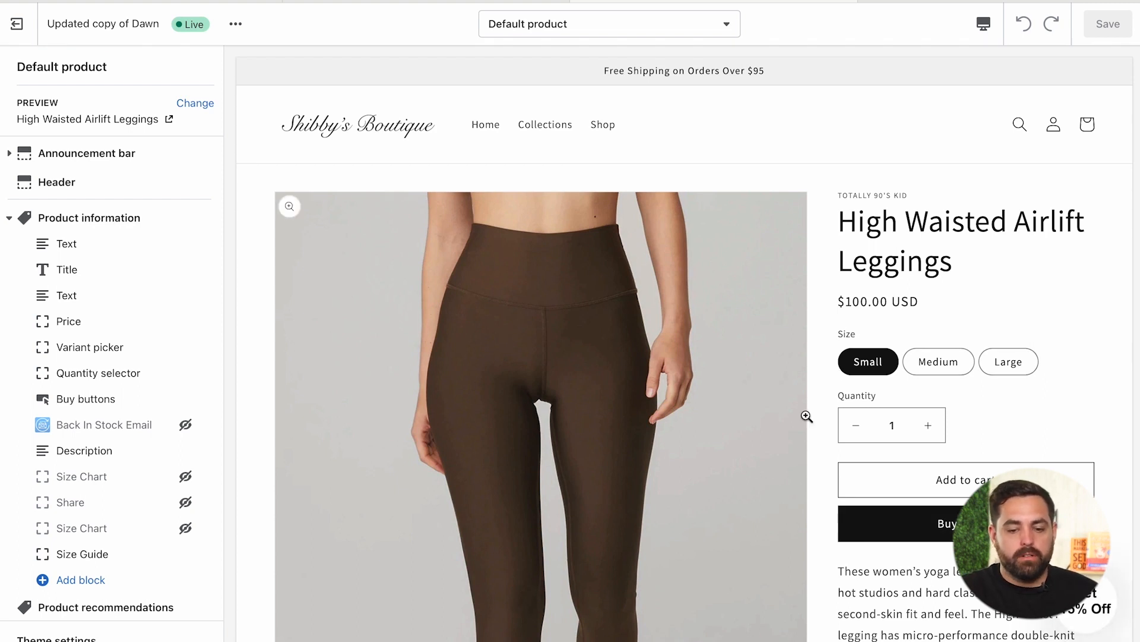
Move the Size Guide block directly below the Variant picker in the Product information section and save the template
scroll(807, 415, down, 8)
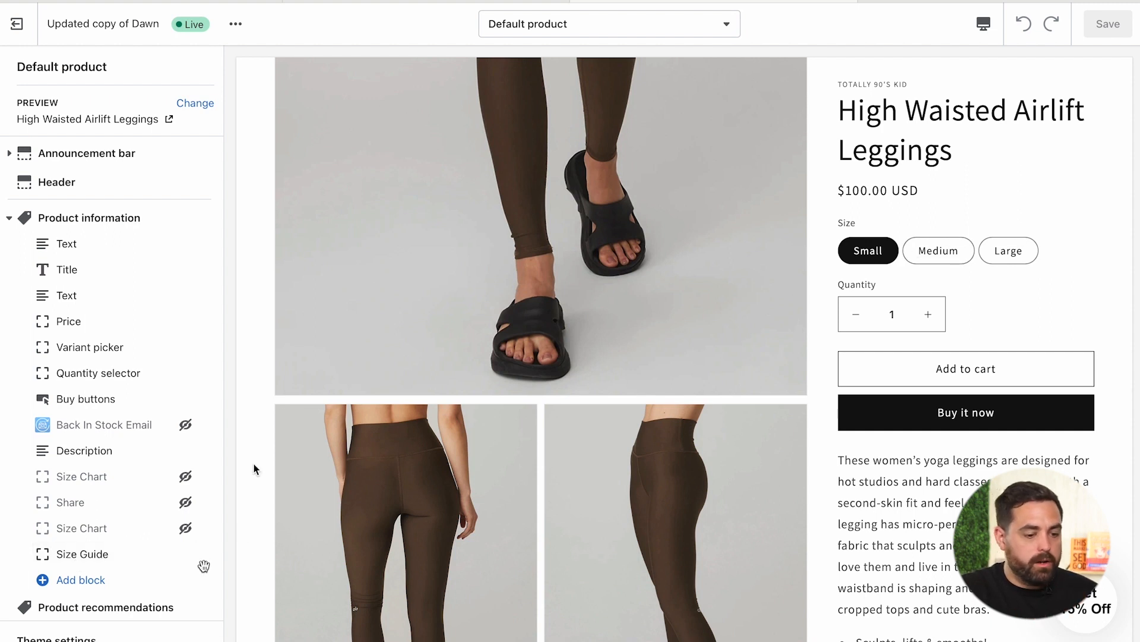
drag(208, 556, 173, 266)
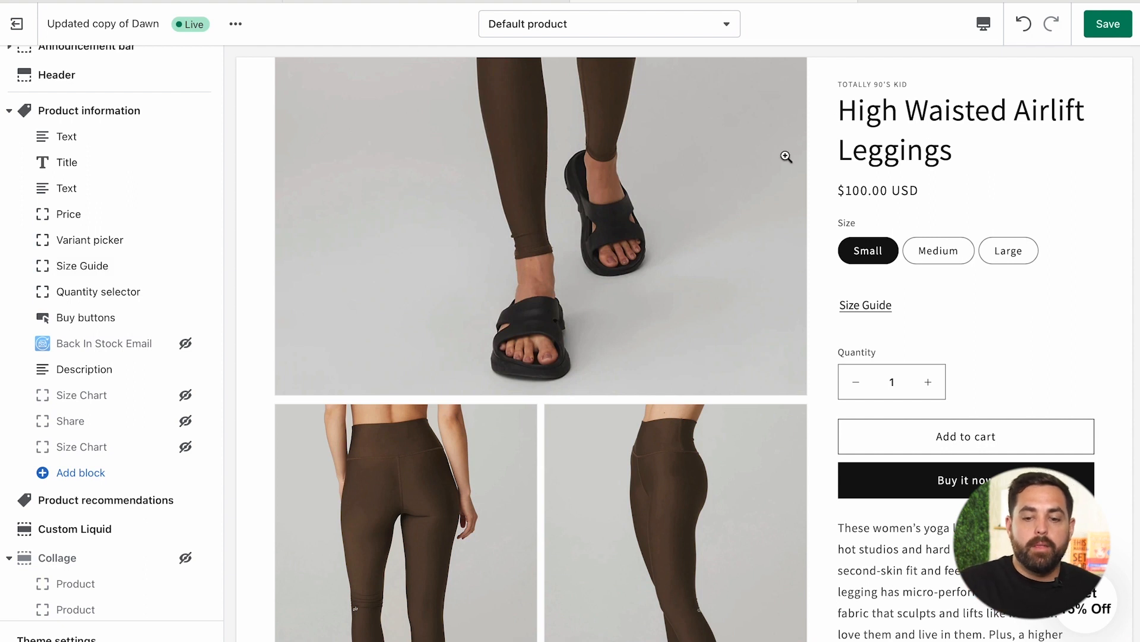
click(1108, 23)
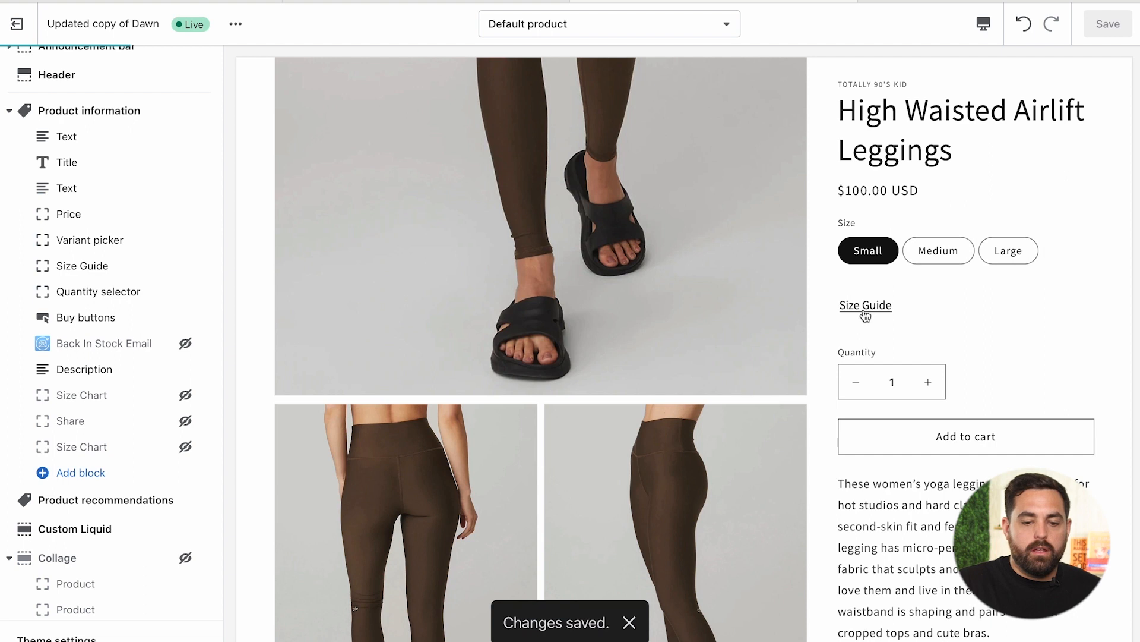
Test the Size Guide pop-up in the preview and review the page's photos and free shipping announcement
click(865, 311)
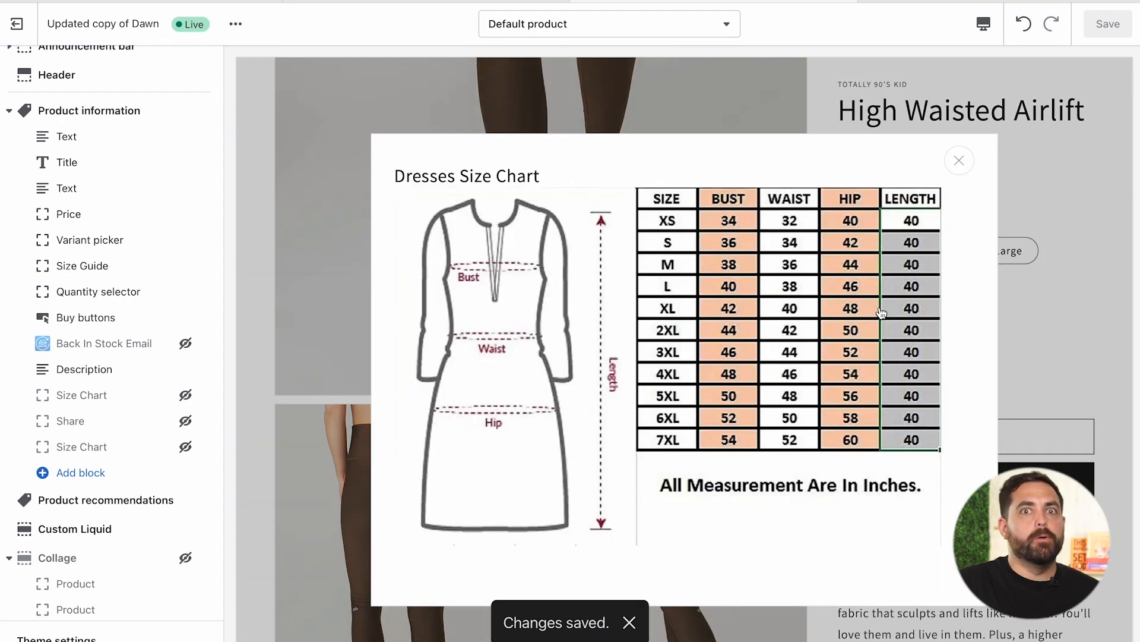
click(958, 161)
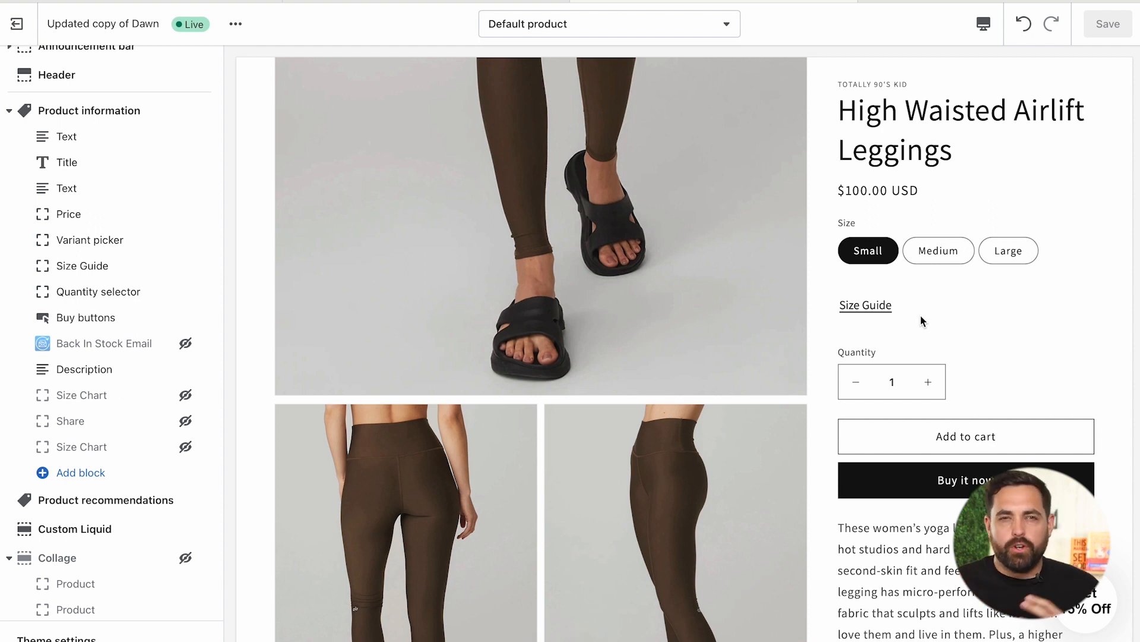
scroll(920, 315, down, 8)
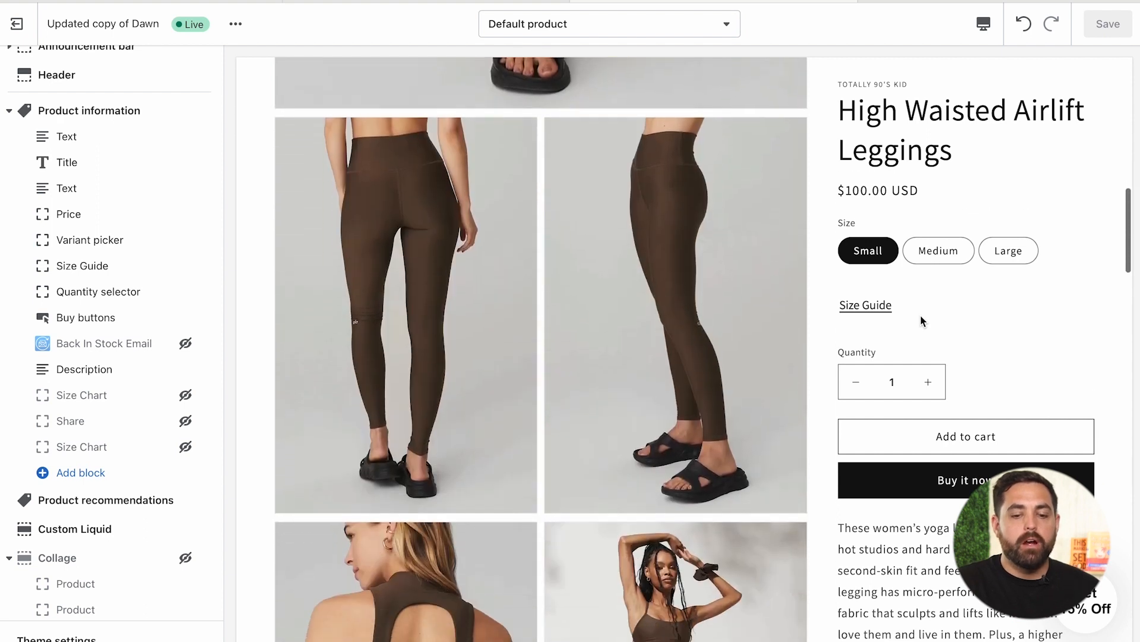
scroll(921, 316, up, 4)
scroll(920, 316, up, 5)
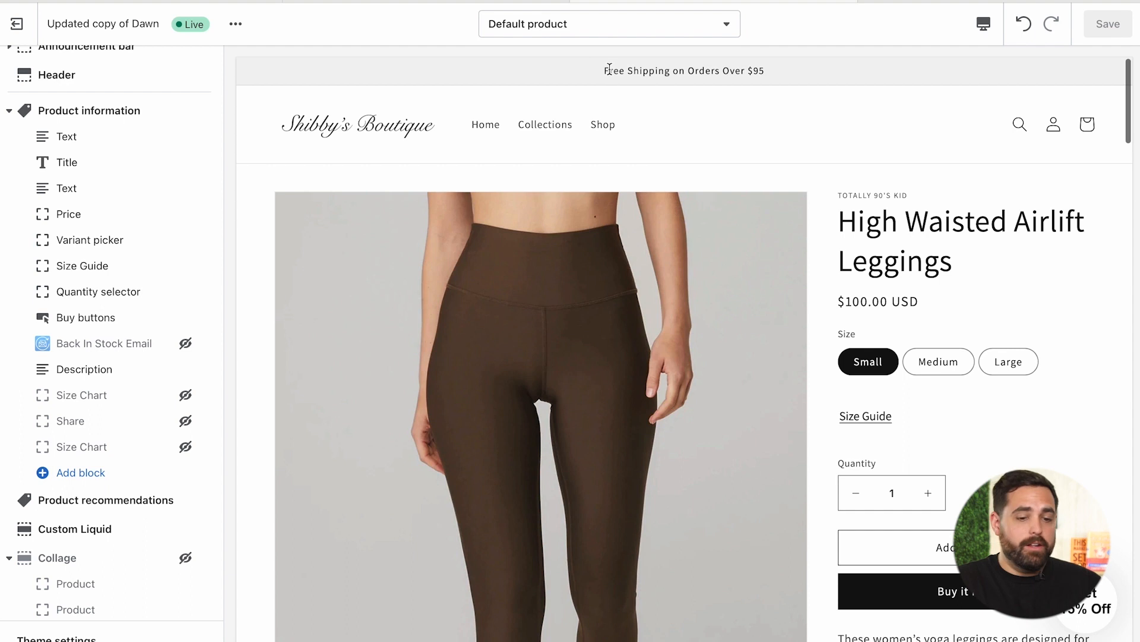
drag(609, 70, 761, 69)
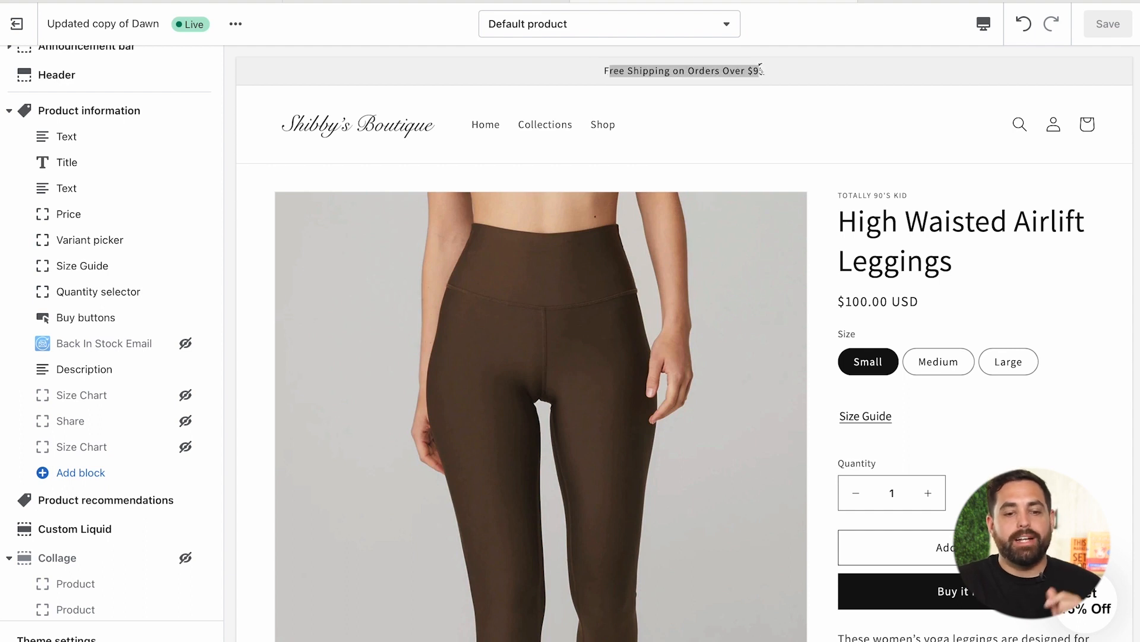
click(762, 70)
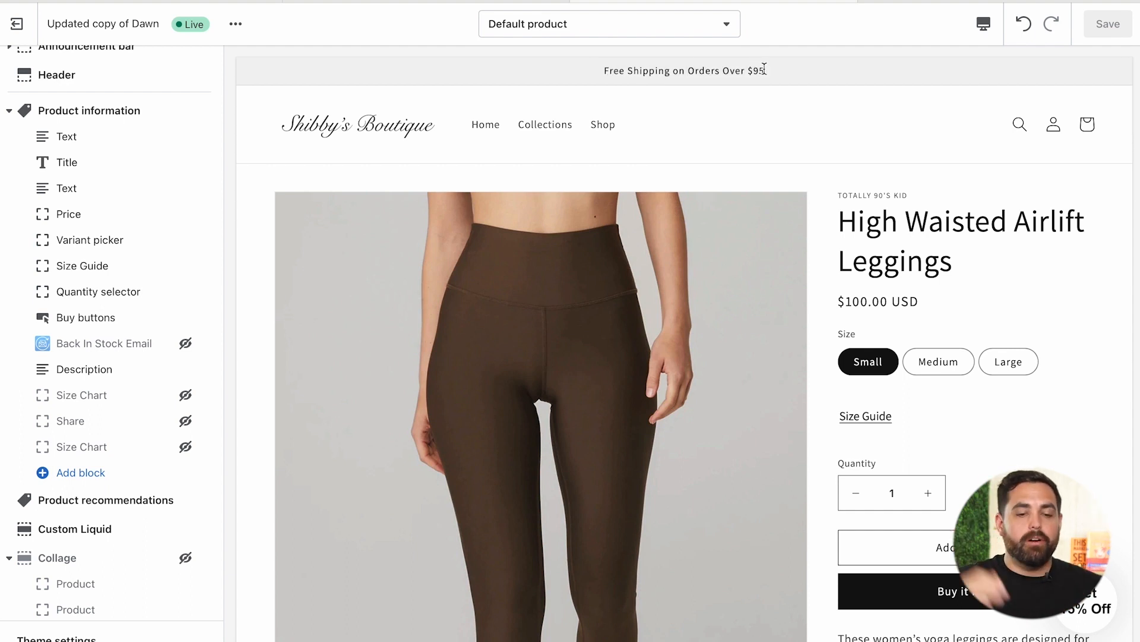
Add a Text block to the Product information section and set its text to "Free Shipping in the US" copied from the notes
scroll(857, 270, down, 2)
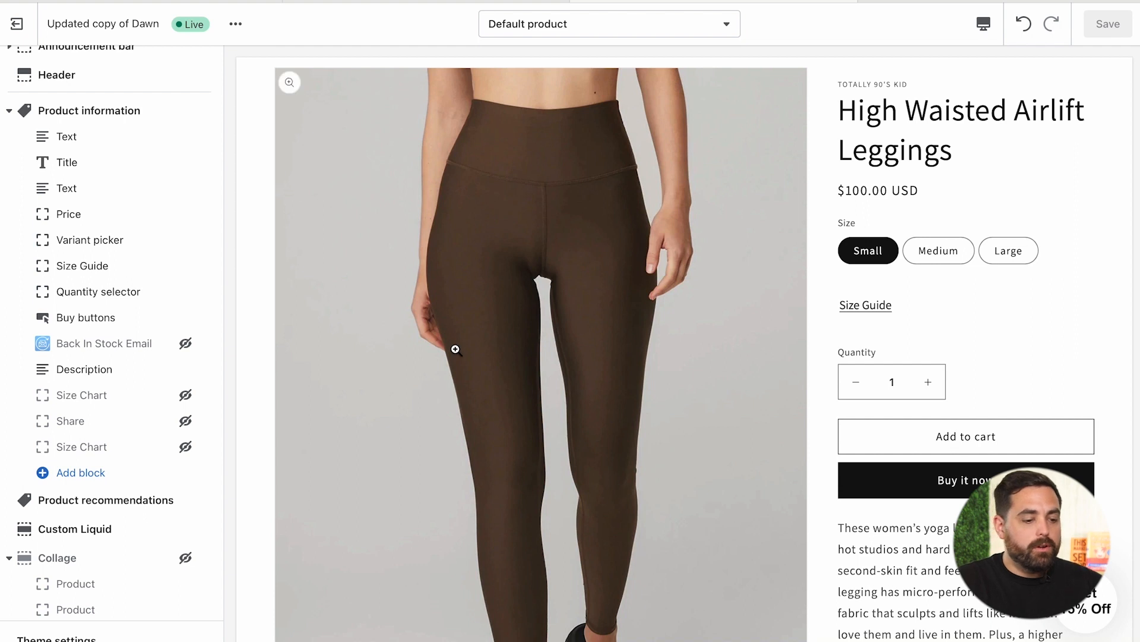
click(91, 475)
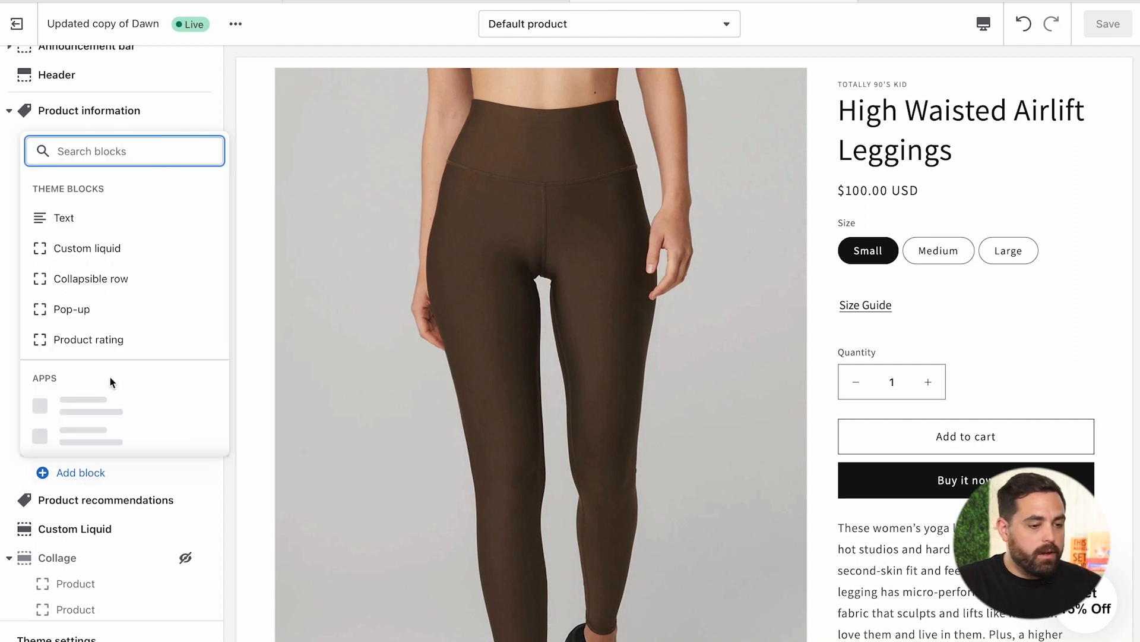
click(87, 229)
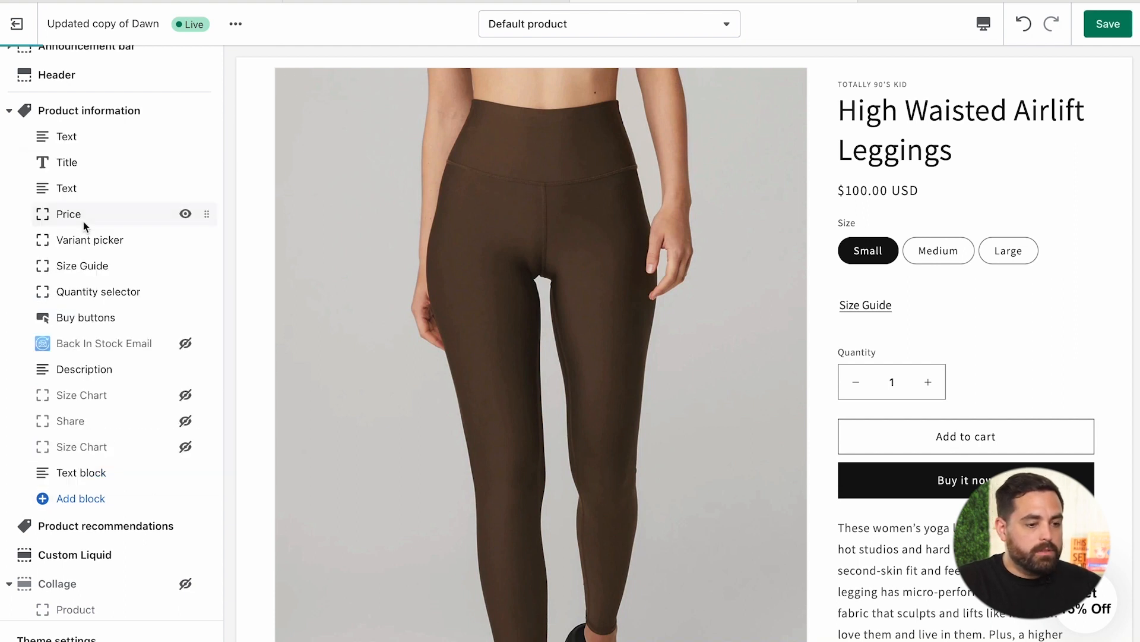
click(89, 472)
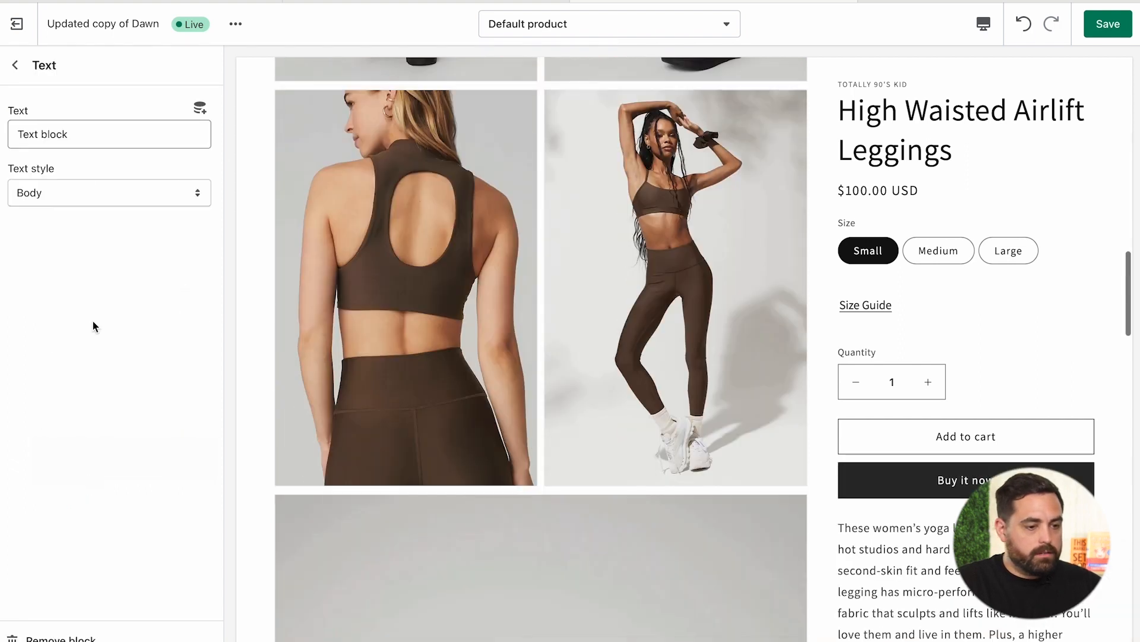
click(102, 198)
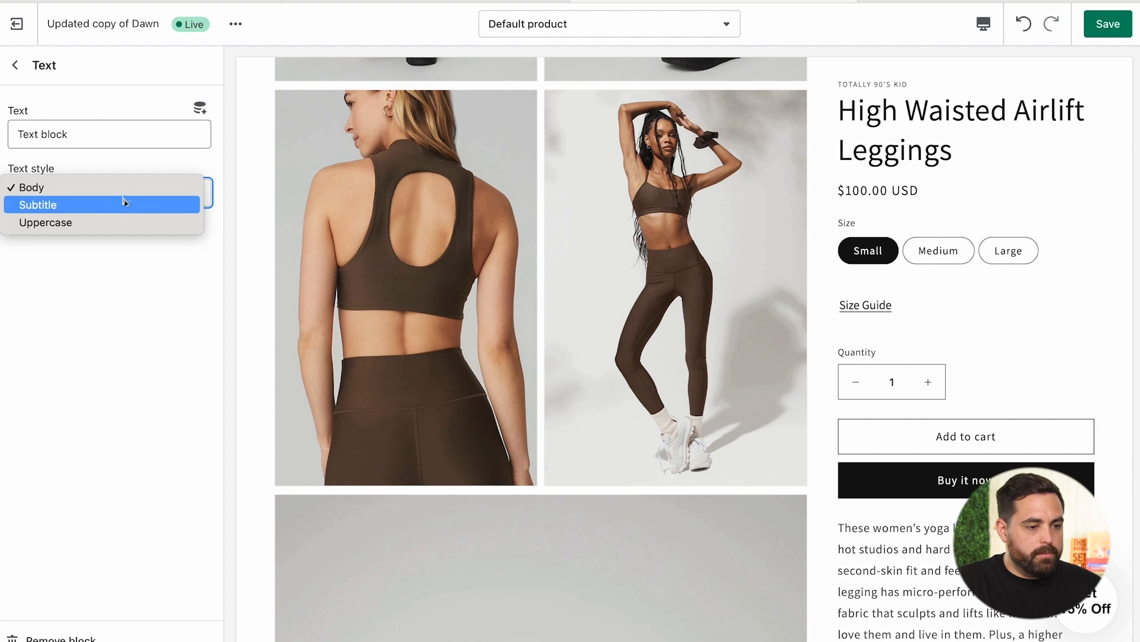
click(97, 135)
click(97, 134)
triple_click(96, 133)
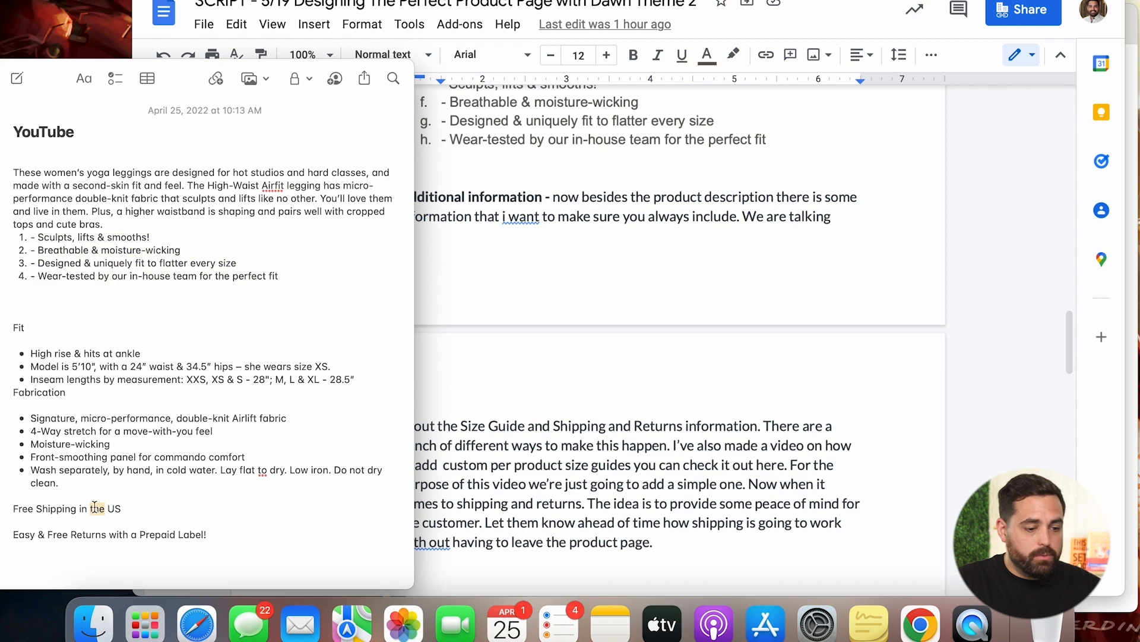
triple_click(93, 507)
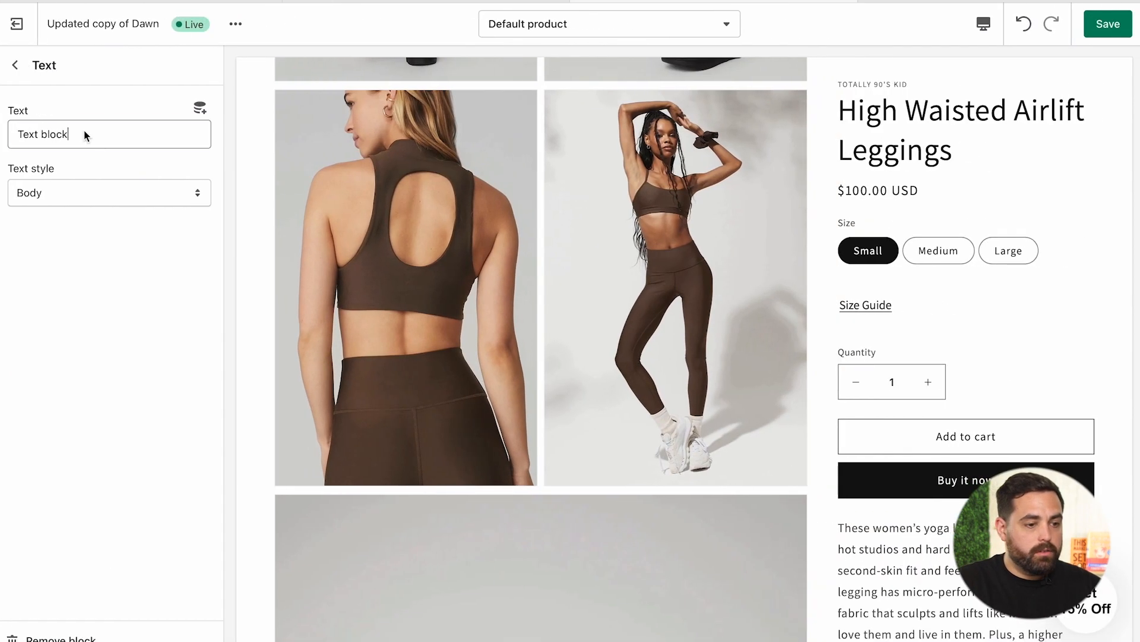
text(Free Shipping in the US)
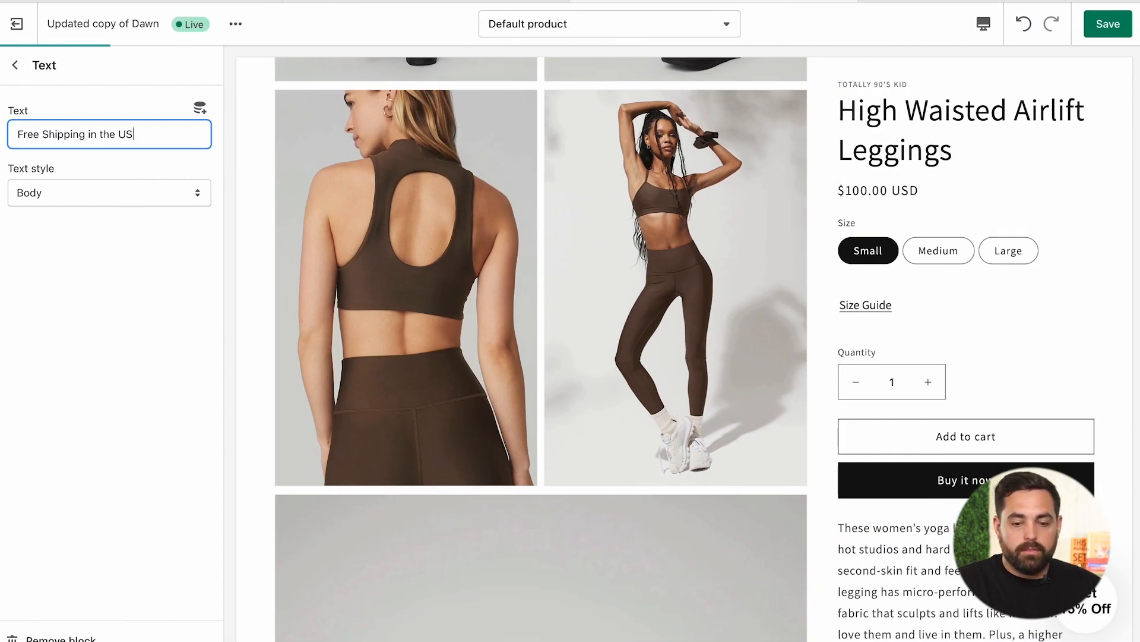
click(17, 65)
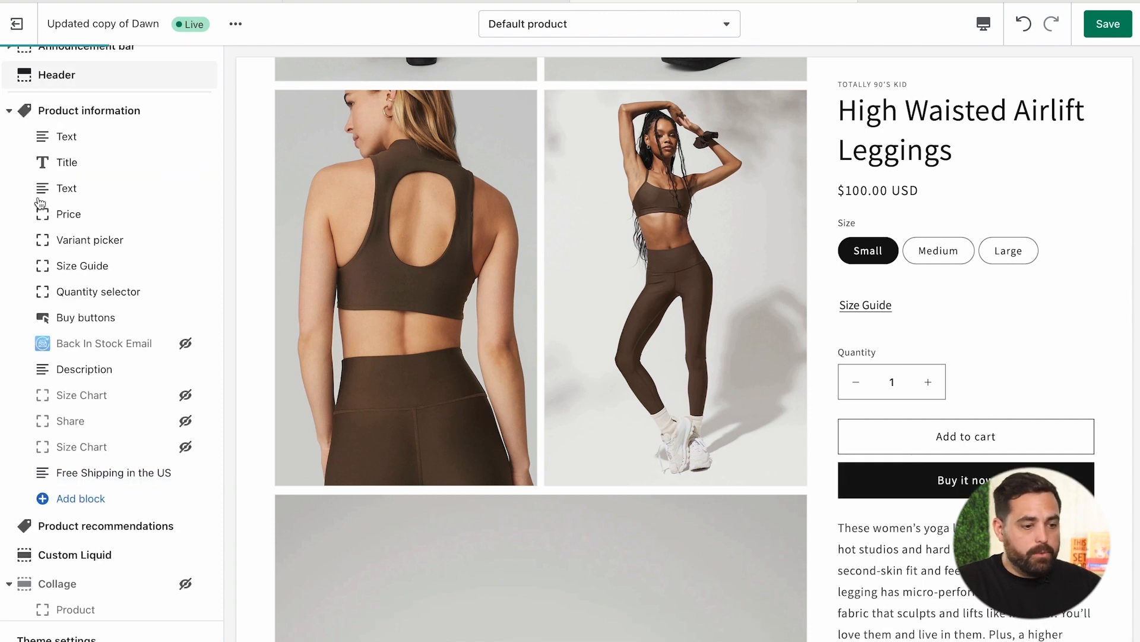
Add another Text block to the Product information section and copy the "Easy & Free Returns with a Prepaid Label!" line from the notes
click(79, 498)
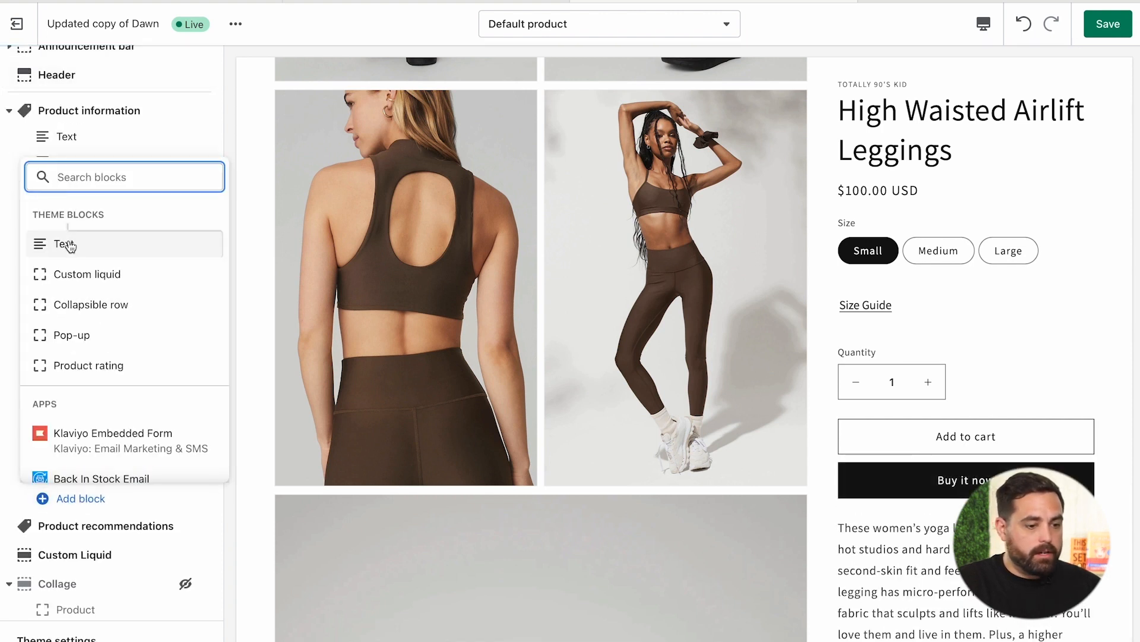
click(67, 269)
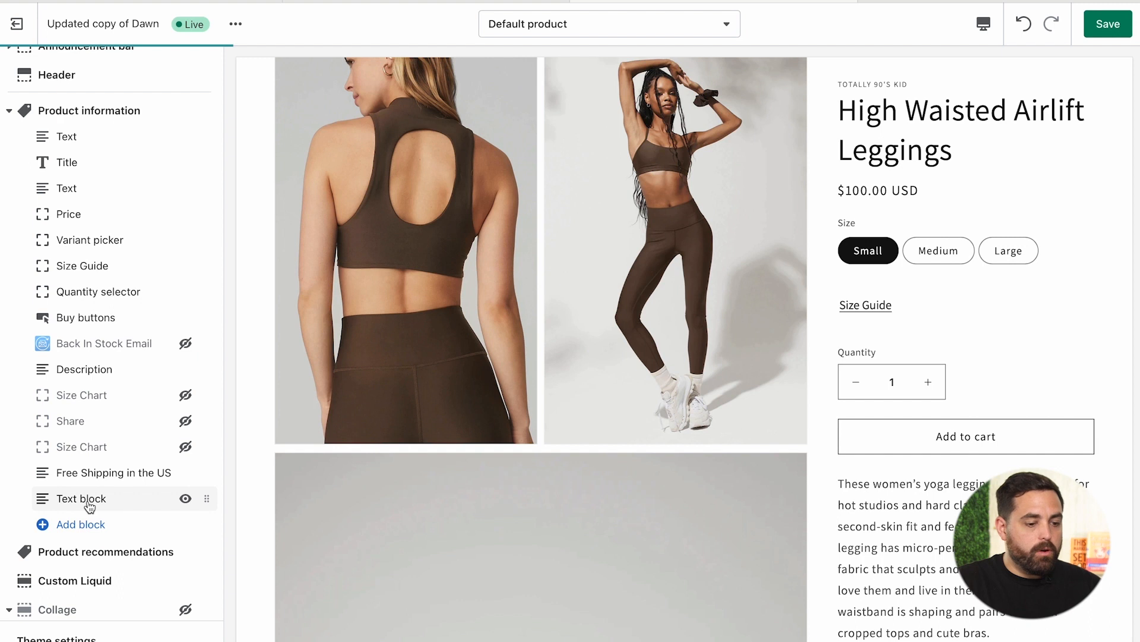
click(90, 501)
key(ctrl+Left)
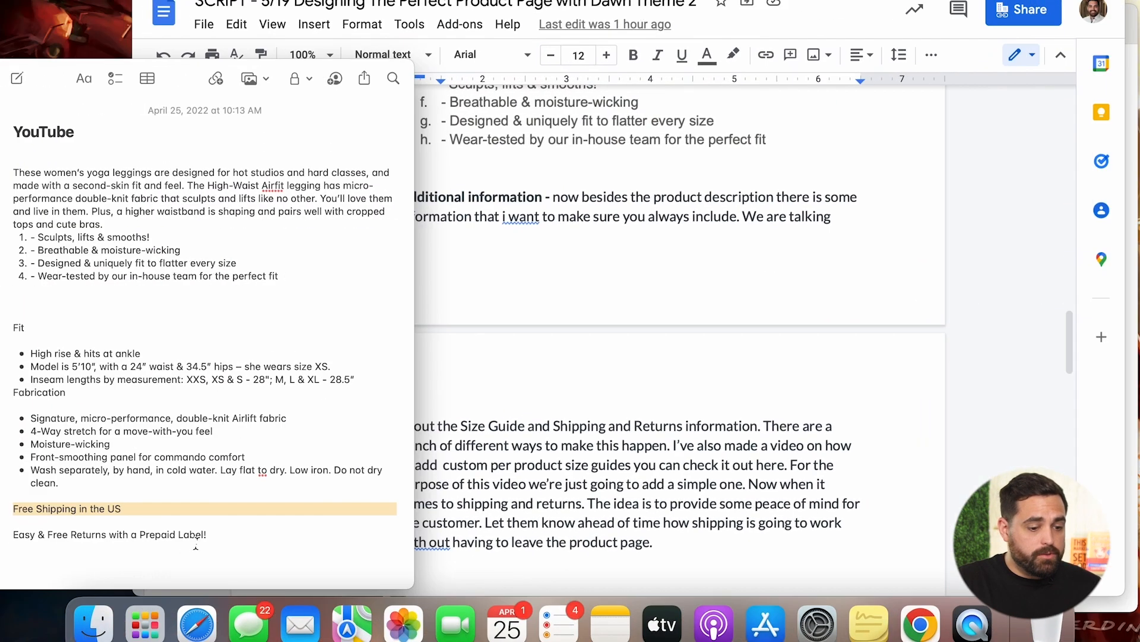
drag(212, 536, 13, 534)
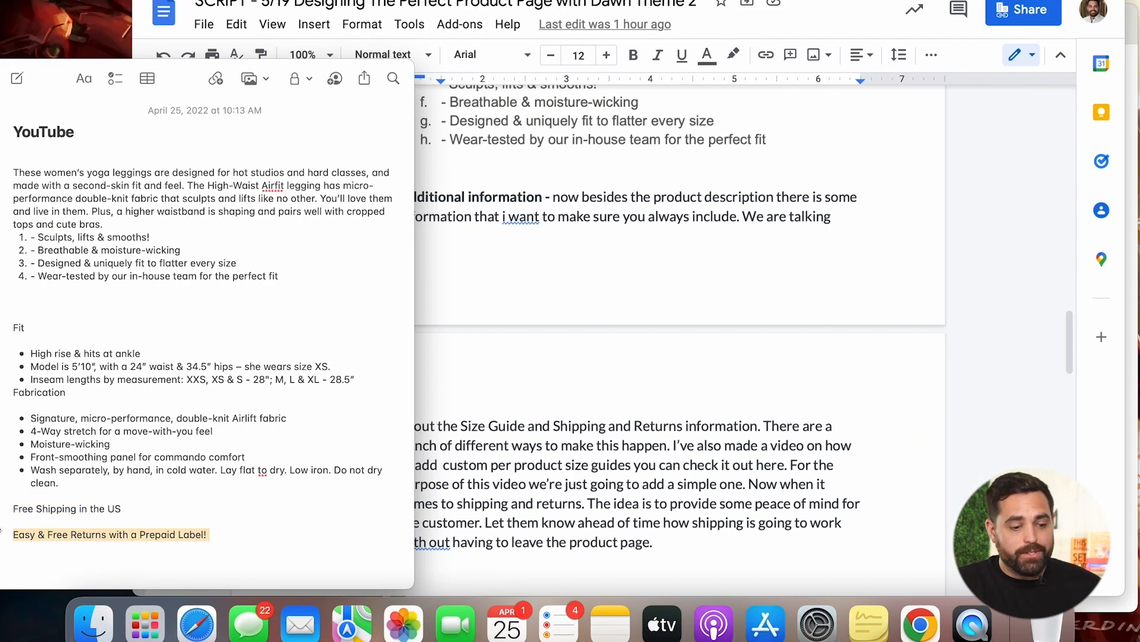
key(ctrl+c)
key(ctrl+Right)
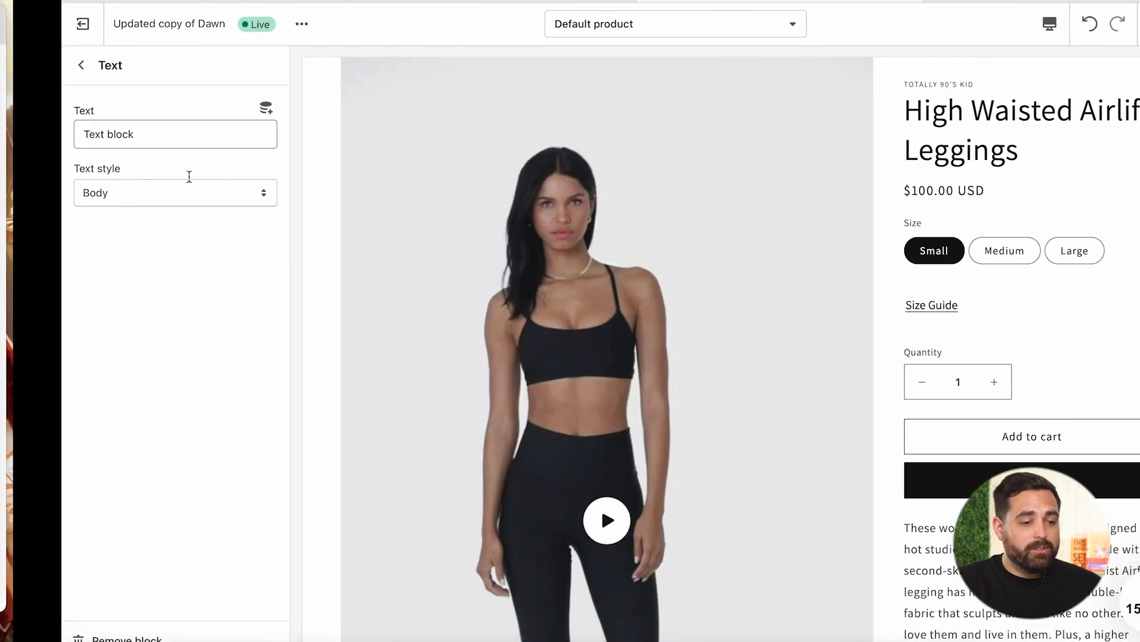
Set the new block's text to "Easy & Free Returns with a Prepaid Label!" and check both text lines in the preview
click(102, 140)
key(ctrl+a)
key(ctrl+v)
click(118, 252)
scroll(889, 360, down, 6)
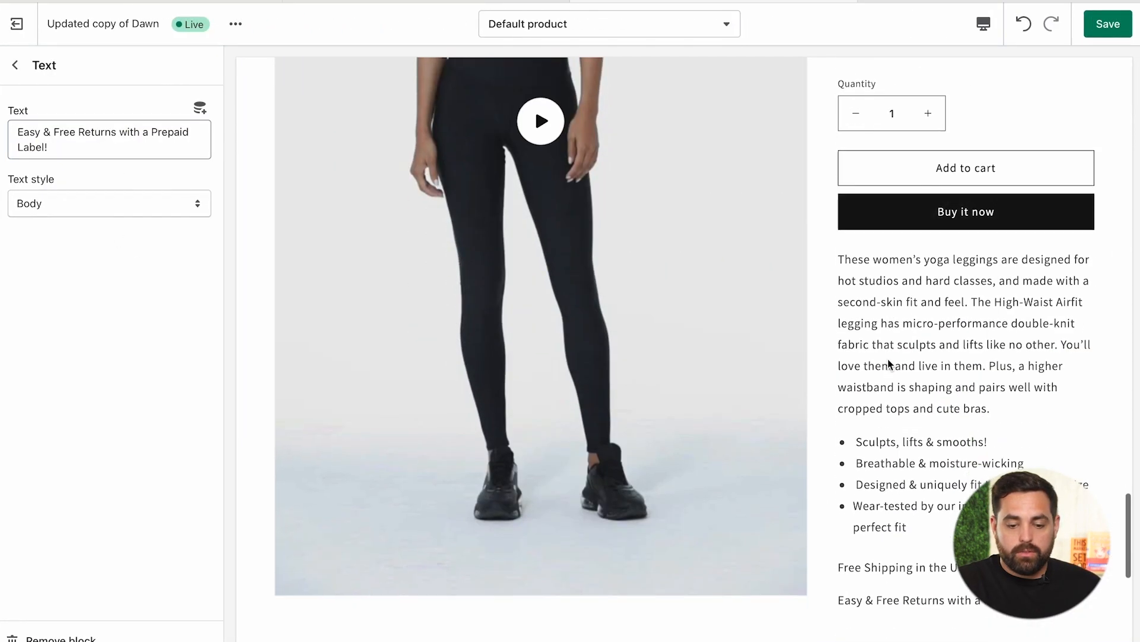
drag(849, 411, 905, 413)
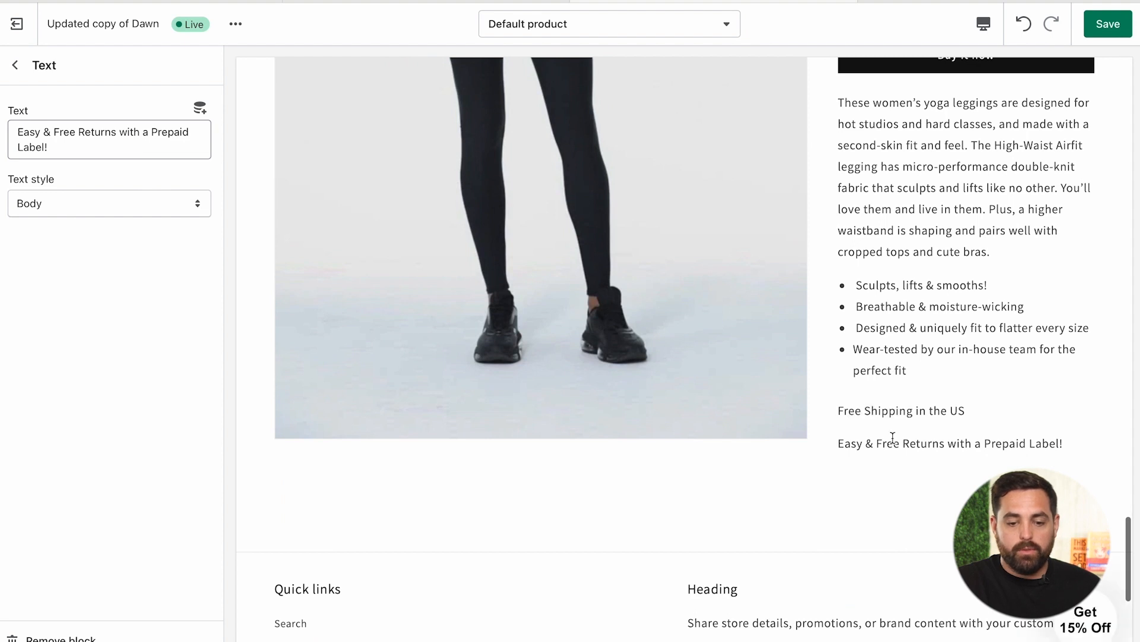
click(15, 65)
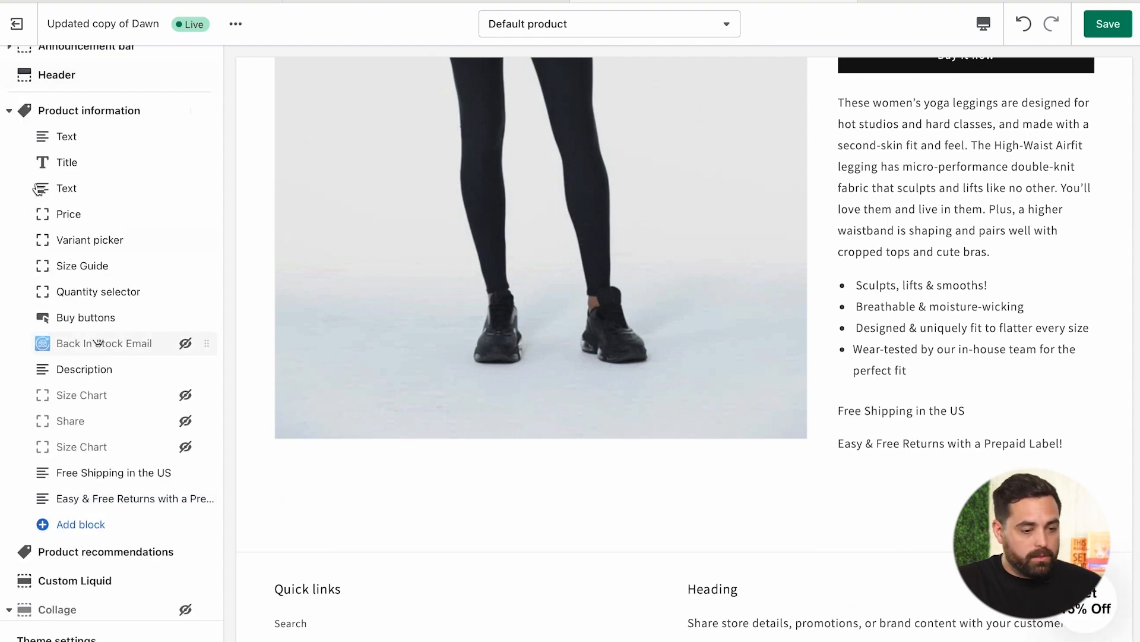
Move the "Free Shipping in the US" block directly below Title and the "Easy & Free Returns" block directly below Buy buttons
drag(200, 224, 192, 287)
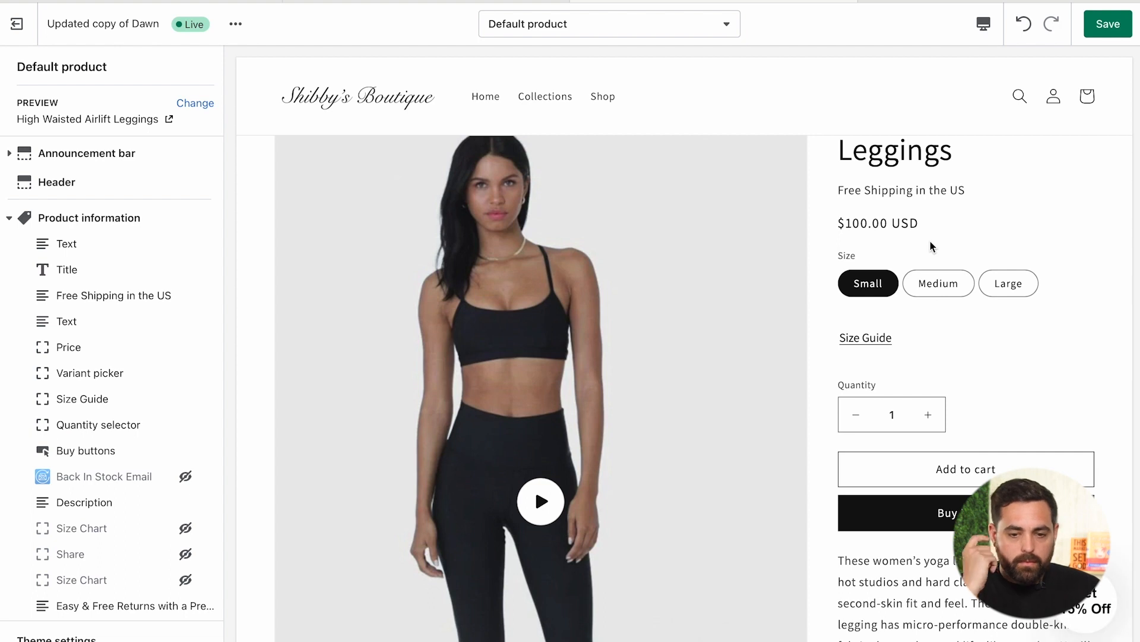
scroll(874, 213, up, 2)
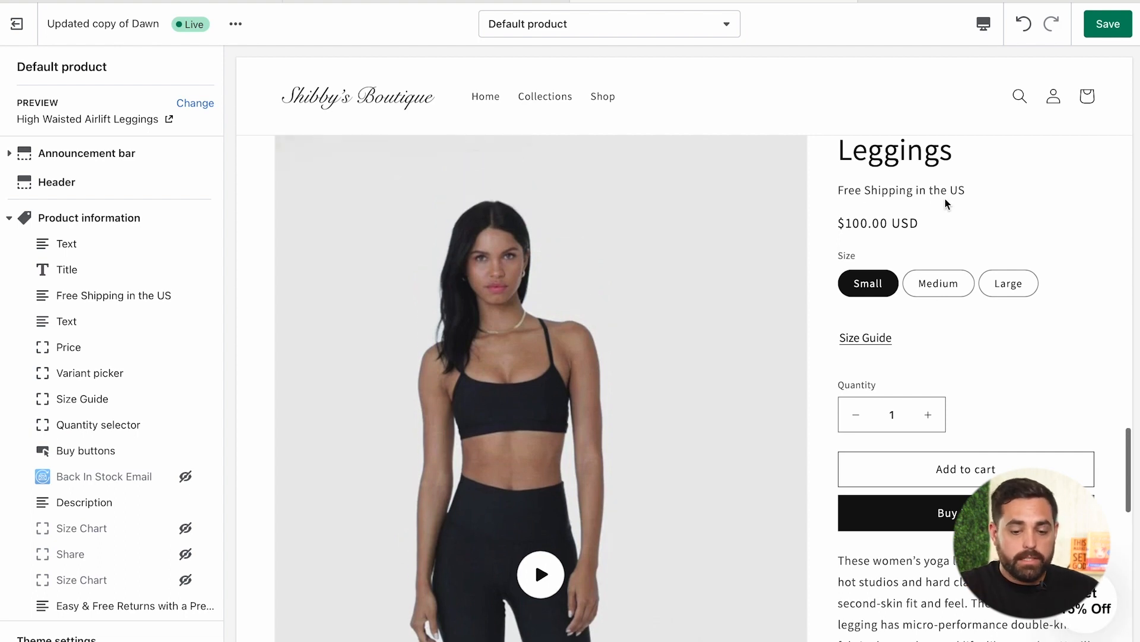
scroll(884, 303, down, 6)
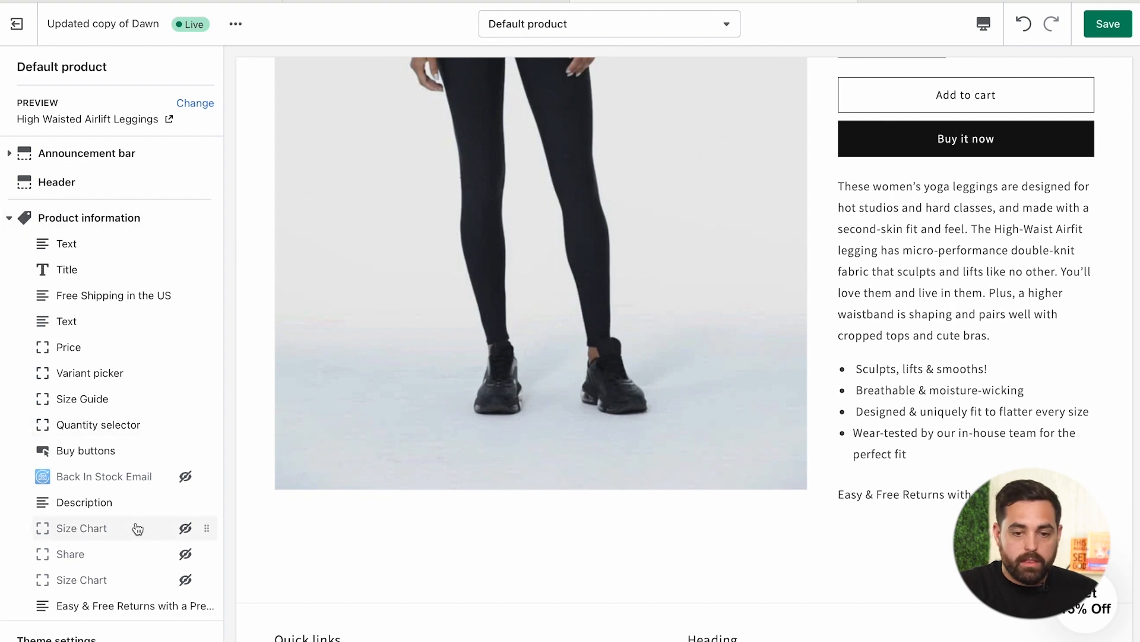
scroll(187, 617, down, 1)
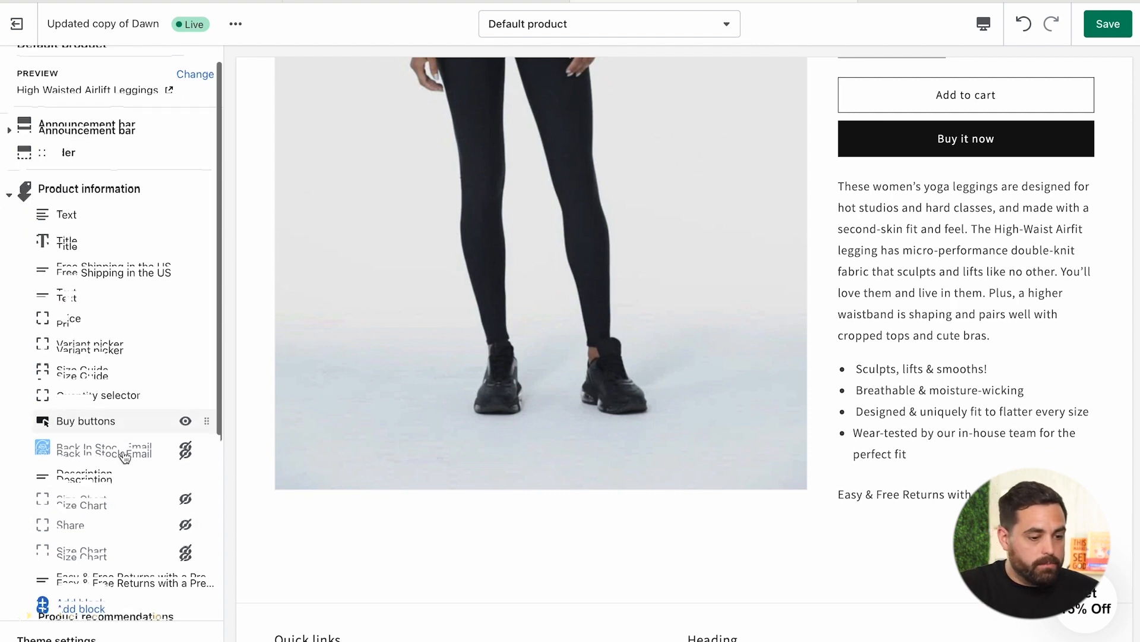
drag(208, 563, 203, 362)
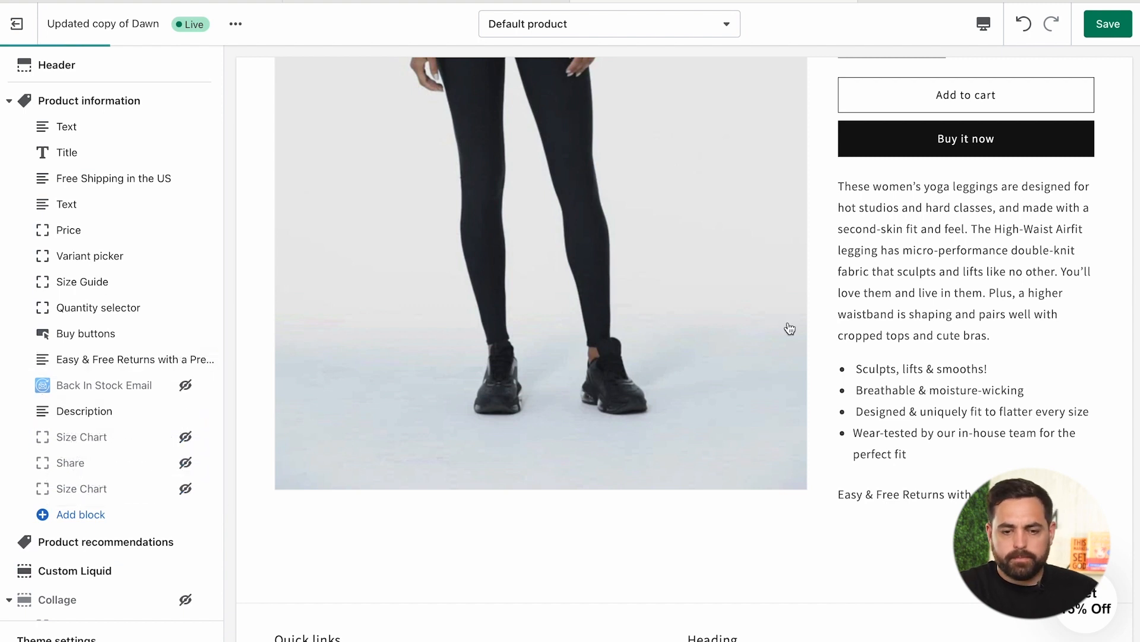